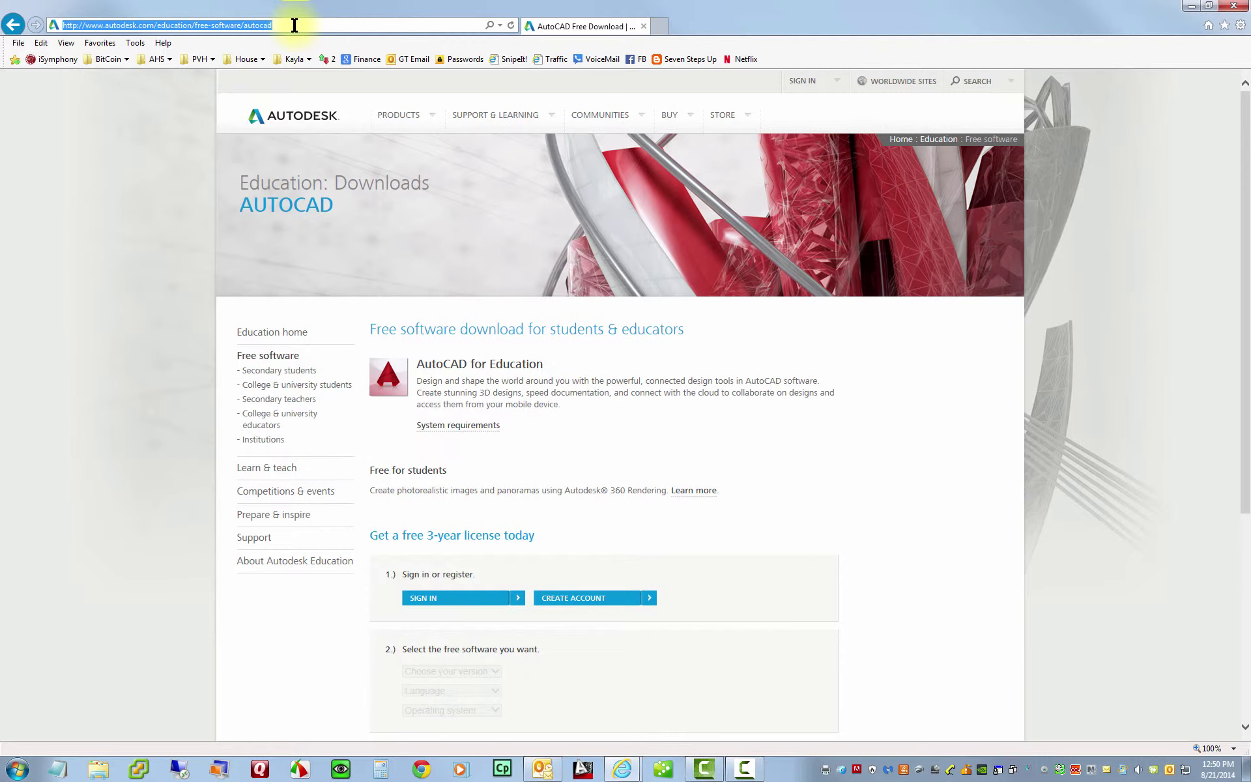
{"action": "type", "text": "www"}
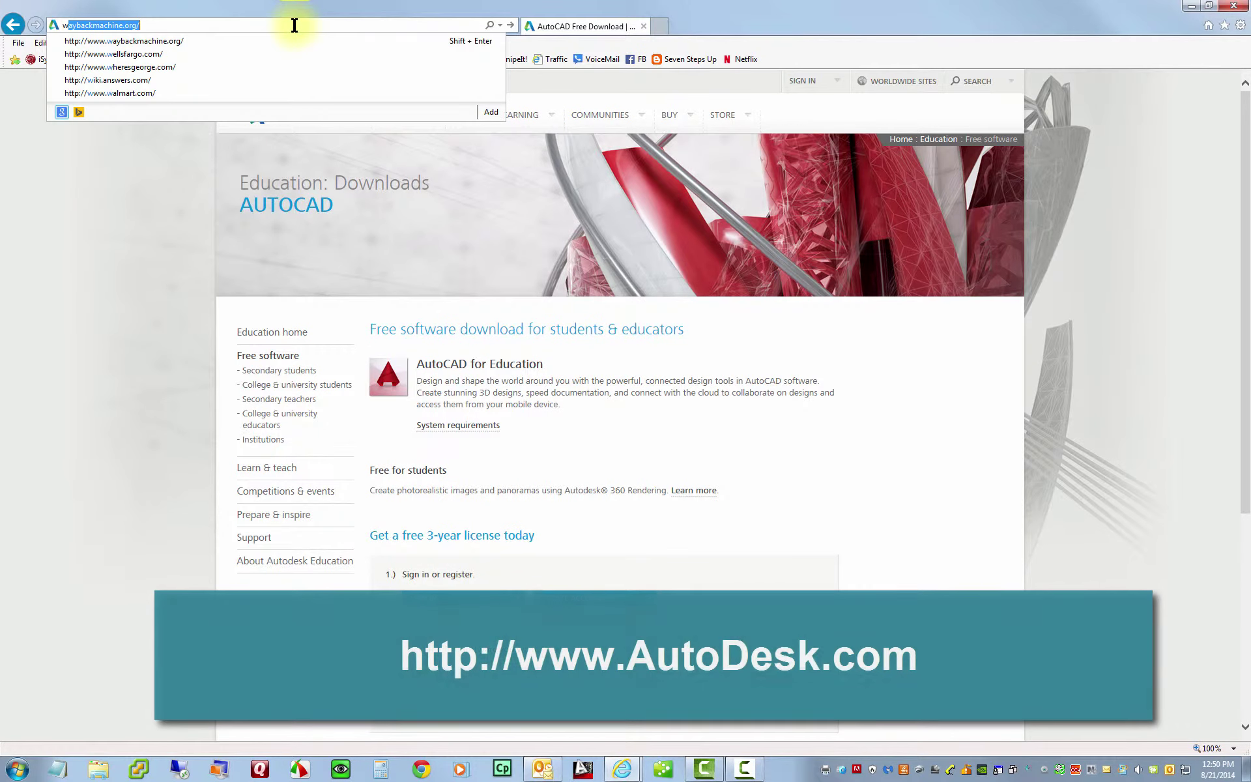
{"action": "type", "text": ".autodesk.com/"}
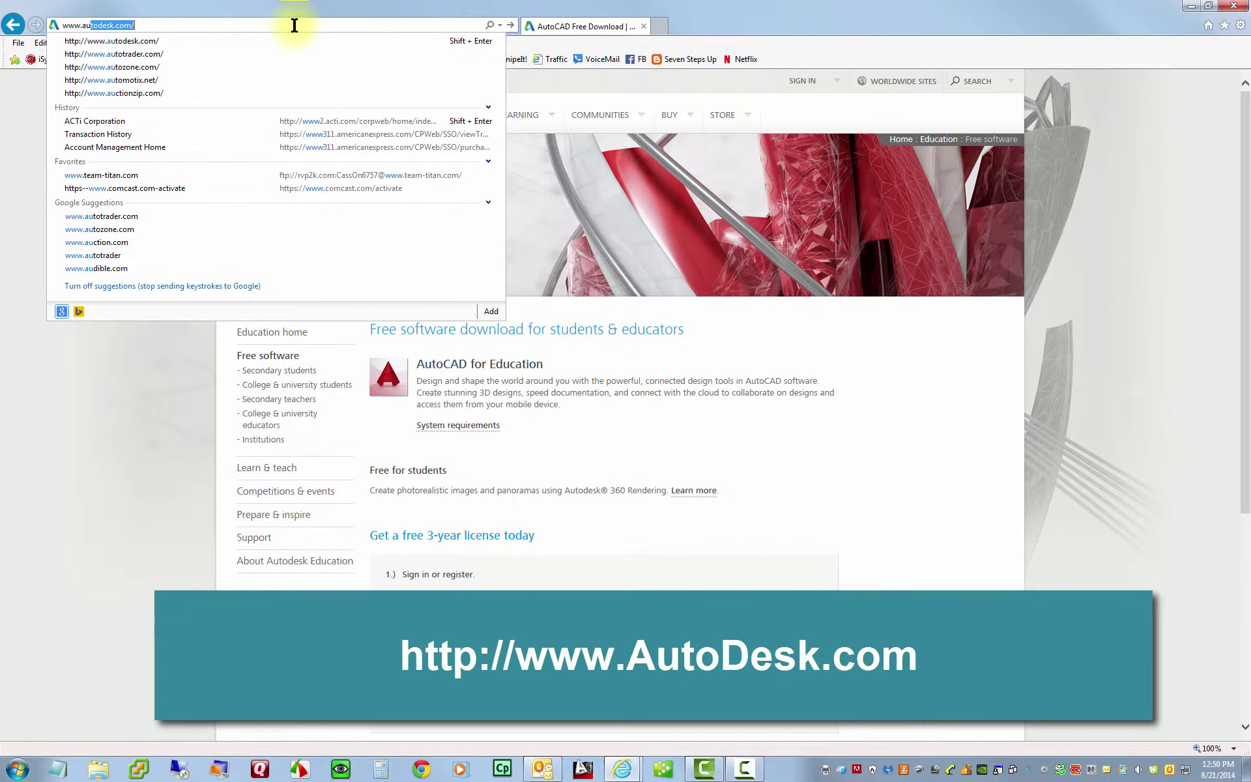
{"action": "key", "text": "Return"}
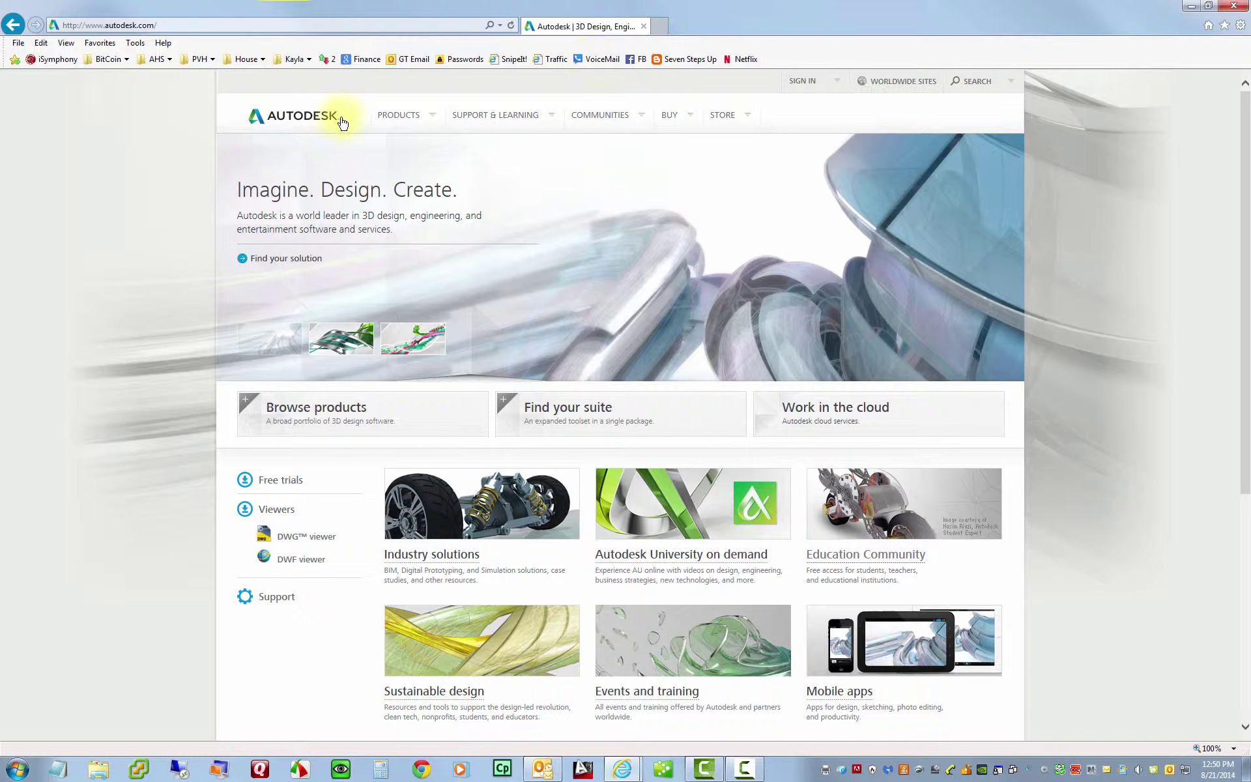
{"action": "left_click", "coordinate": [640, 120]}
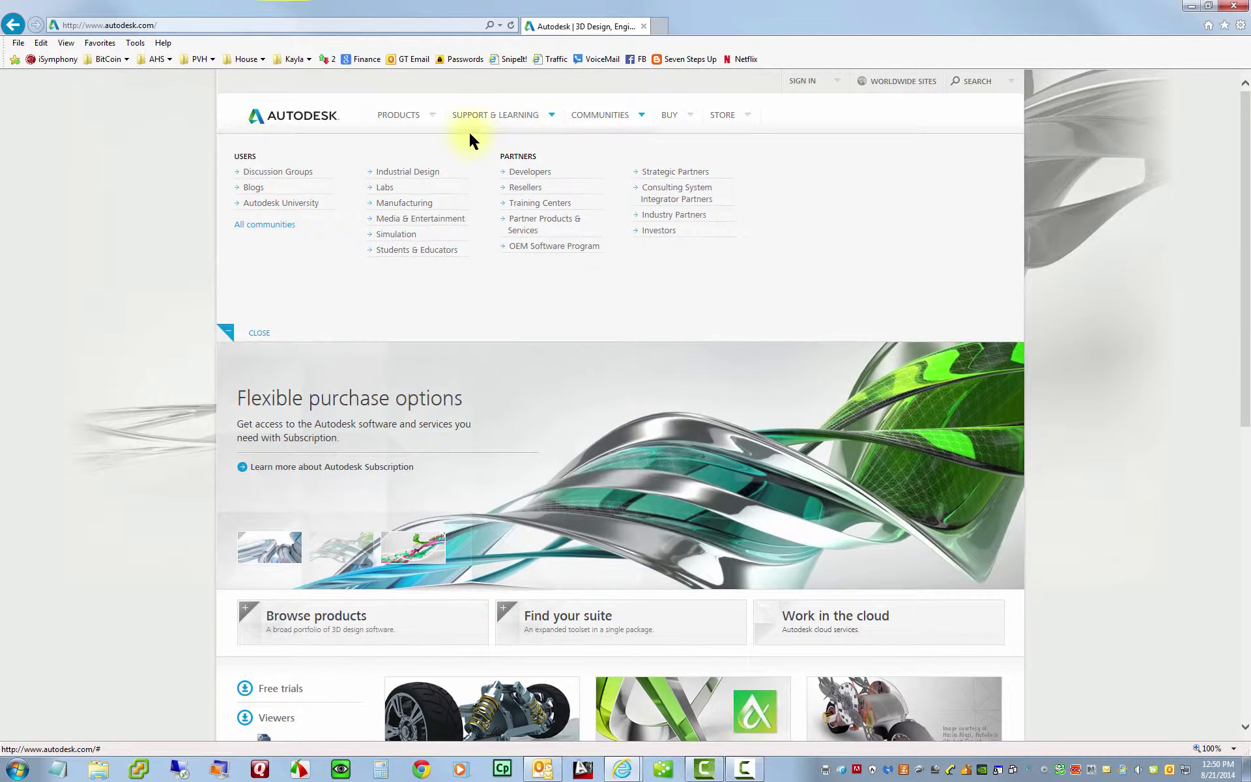
{"action": "left_click", "coordinate": [444, 255]}
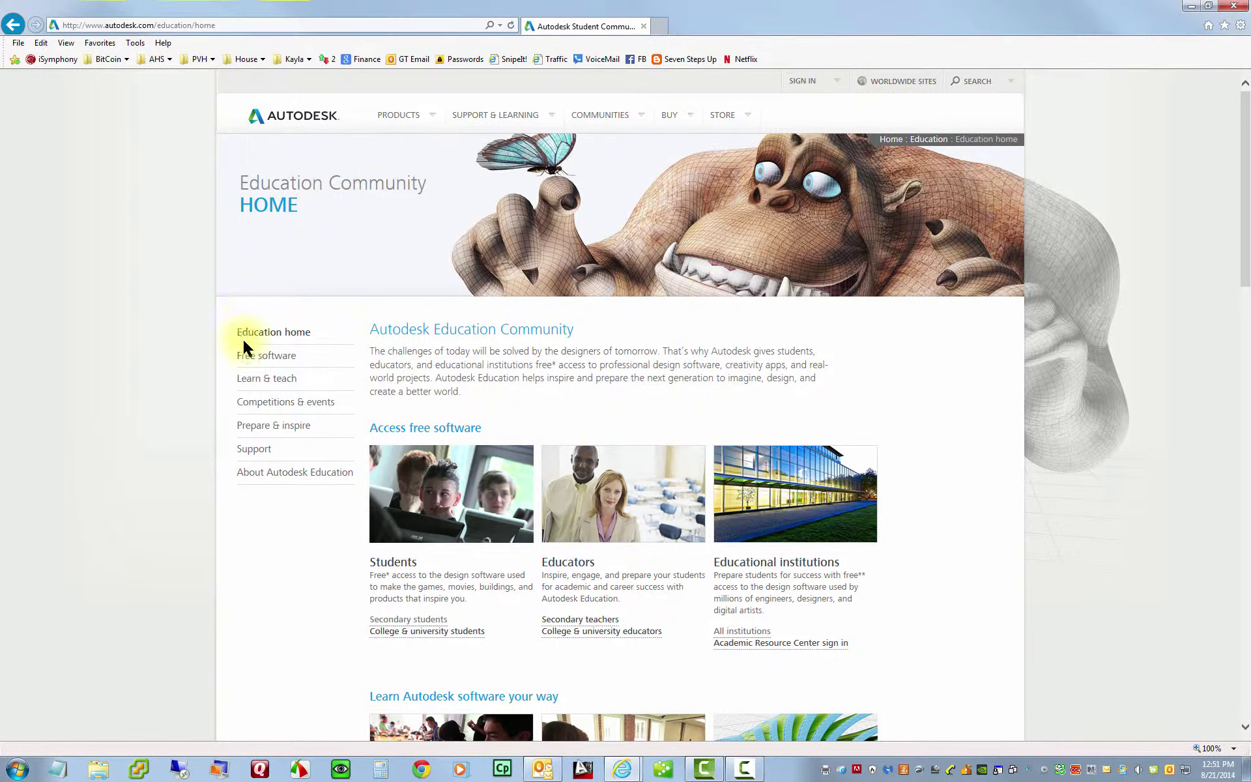
- Open Free software and pick AutoCAD from the All products grid to reach its license steps
{"action": "left_click", "coordinate": [268, 357]}
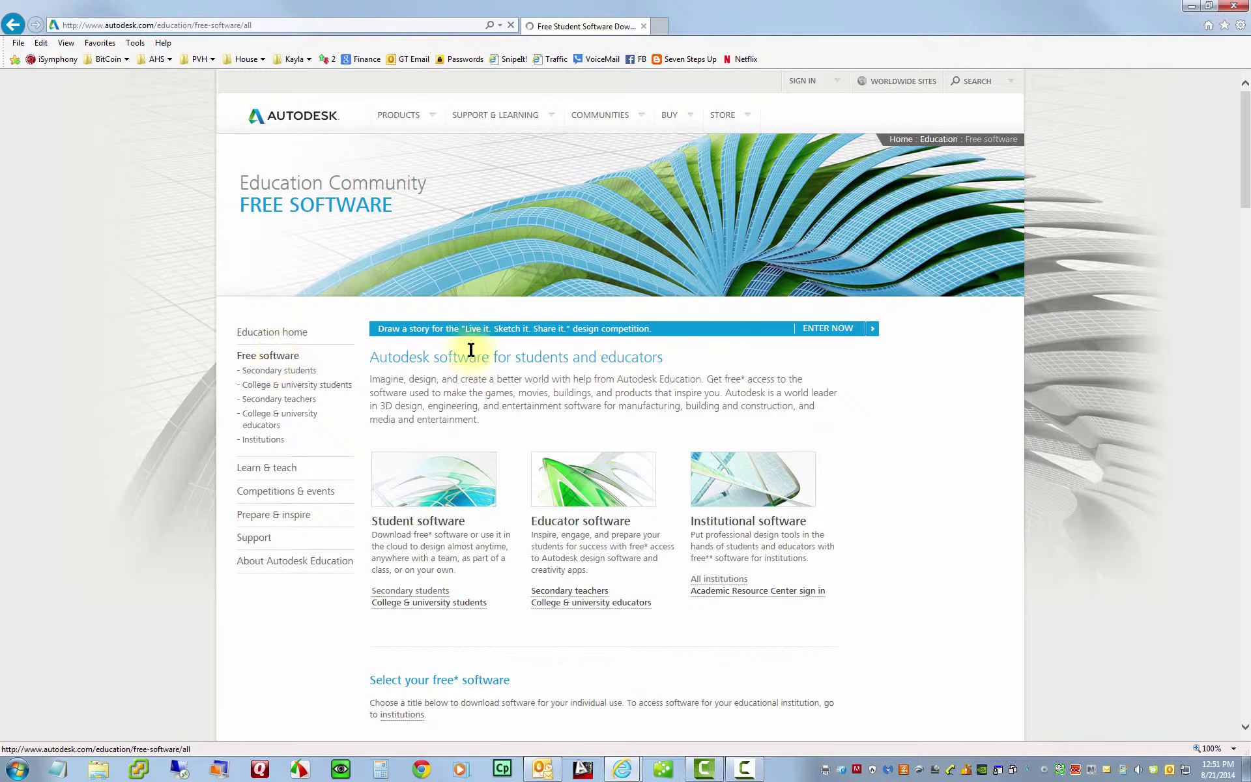
{"action": "scroll", "coordinate": [950, 478], "scroll_direction": "down", "scroll_amount": 7}
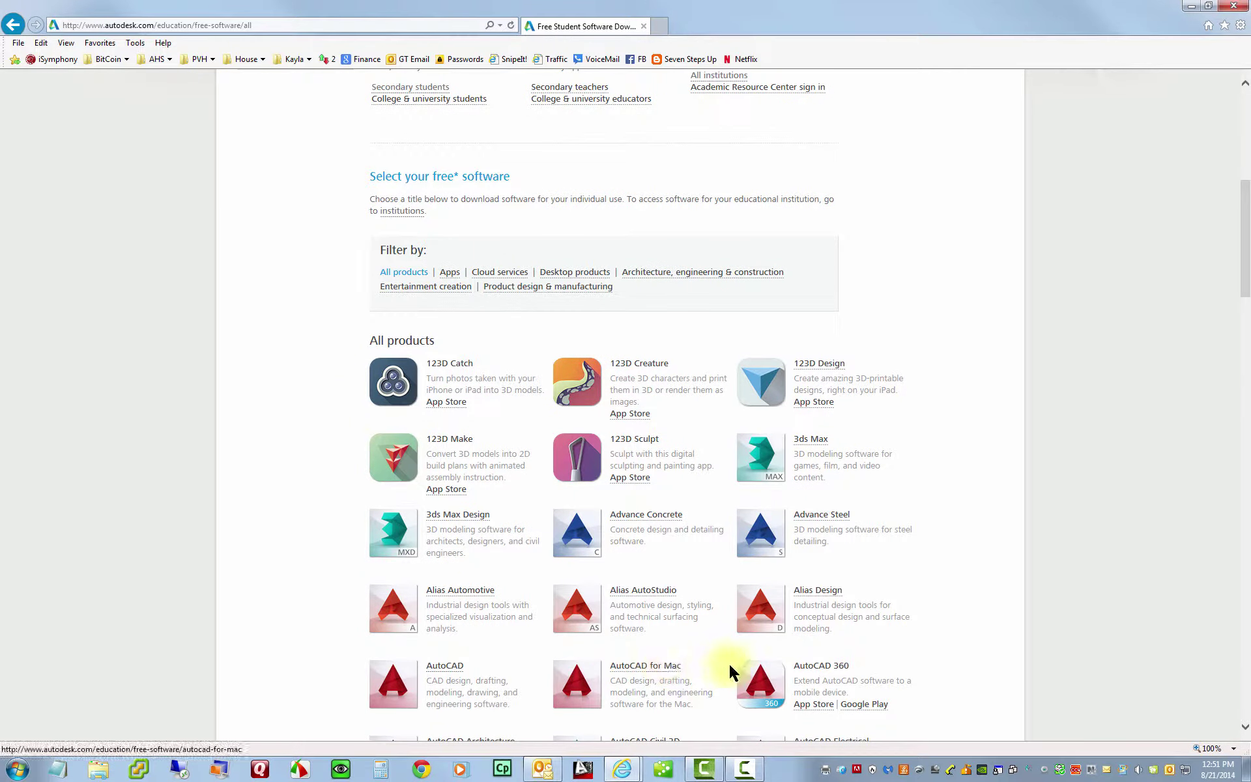
{"action": "scroll", "coordinate": [987, 638], "scroll_direction": "down", "scroll_amount": 3}
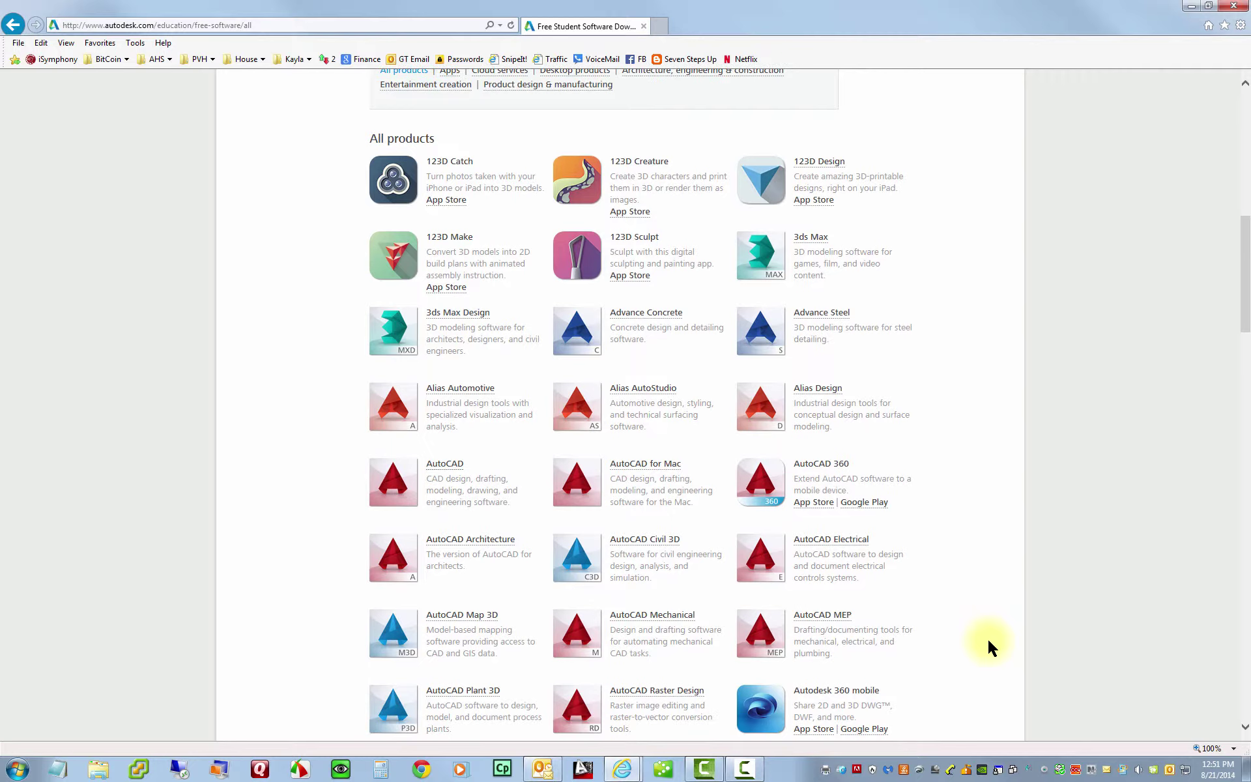
{"action": "scroll", "coordinate": [989, 645], "scroll_direction": "down", "scroll_amount": 3}
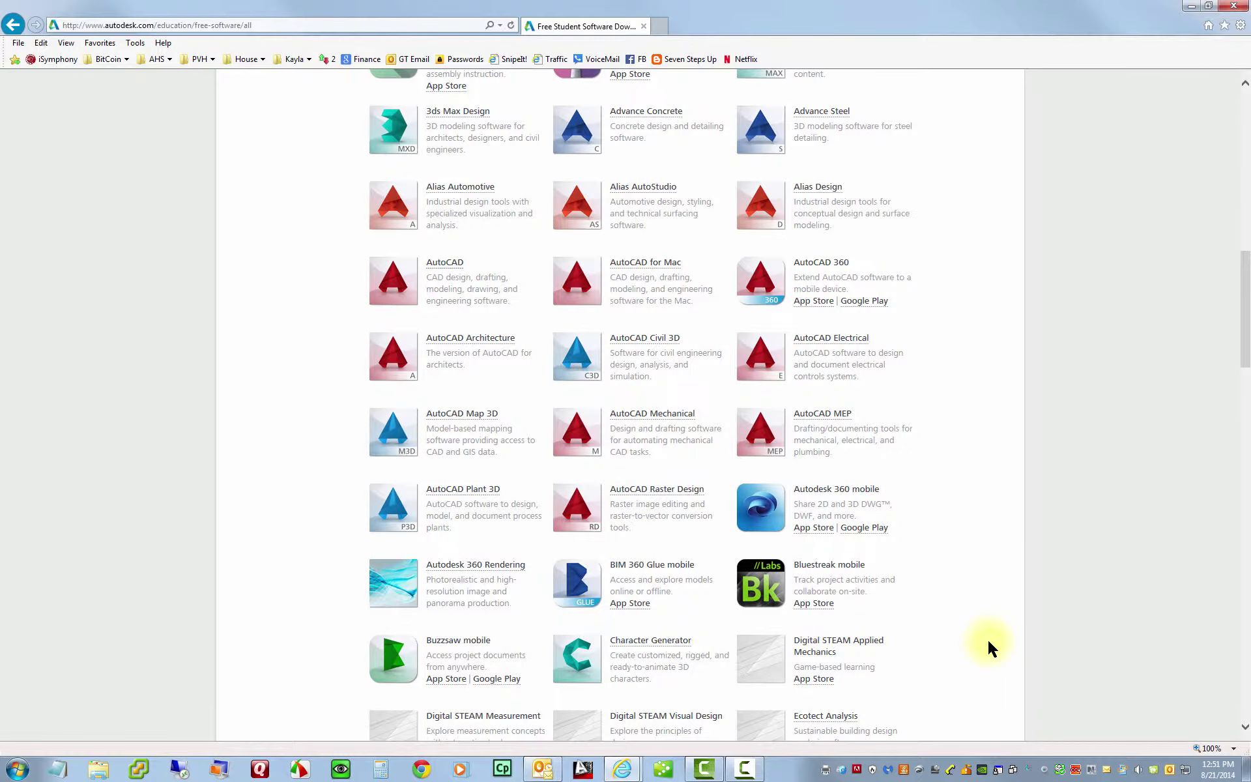
{"action": "scroll", "coordinate": [987, 645], "scroll_direction": "down", "scroll_amount": 3}
{"action": "scroll", "coordinate": [986, 637], "scroll_direction": "down", "scroll_amount": 3}
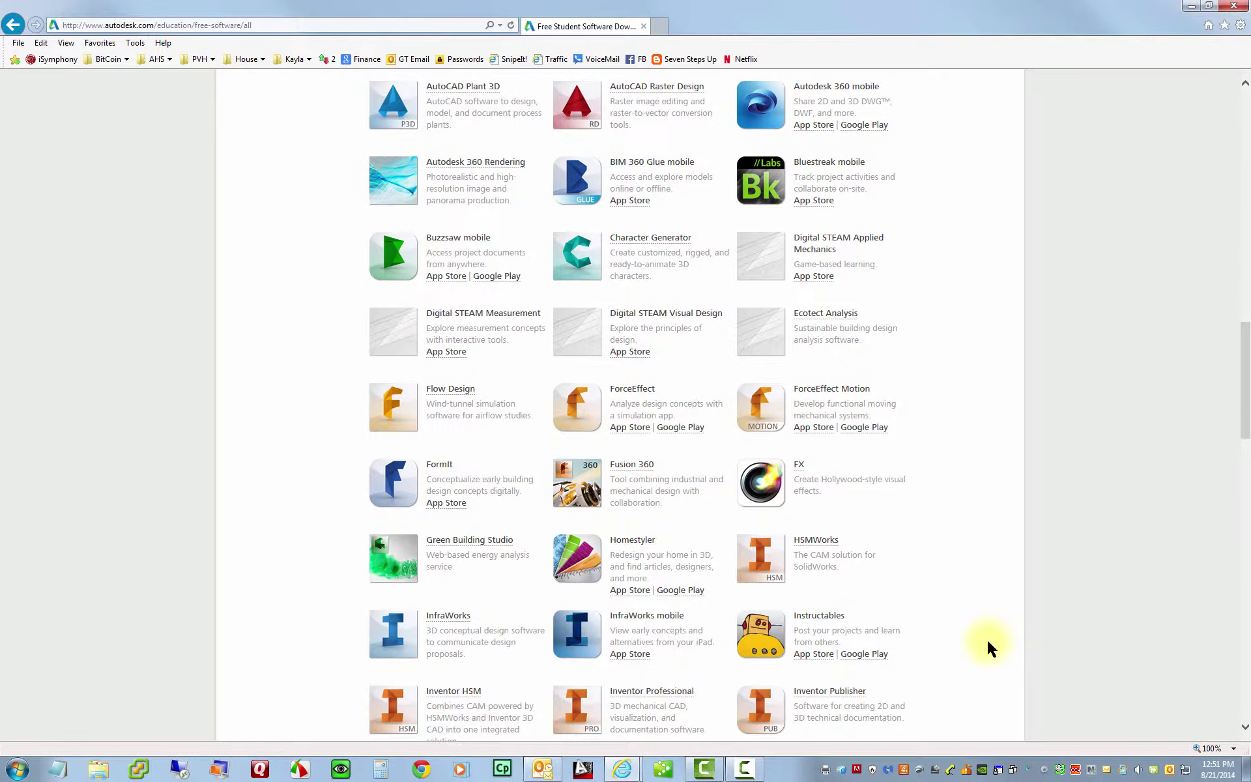
{"action": "scroll", "coordinate": [986, 637], "scroll_direction": "down", "scroll_amount": 4}
{"action": "scroll", "coordinate": [987, 637], "scroll_direction": "up", "scroll_amount": 8}
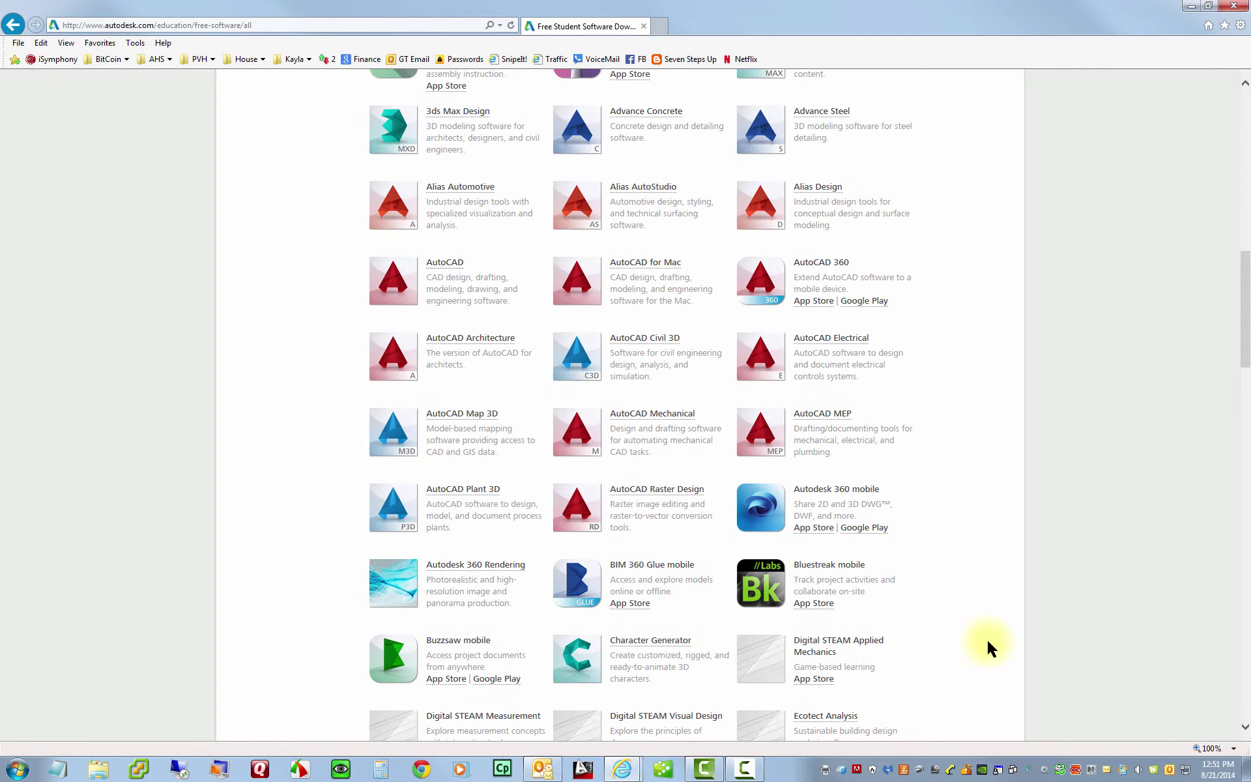
{"action": "scroll", "coordinate": [984, 637], "scroll_direction": "up", "scroll_amount": 4}
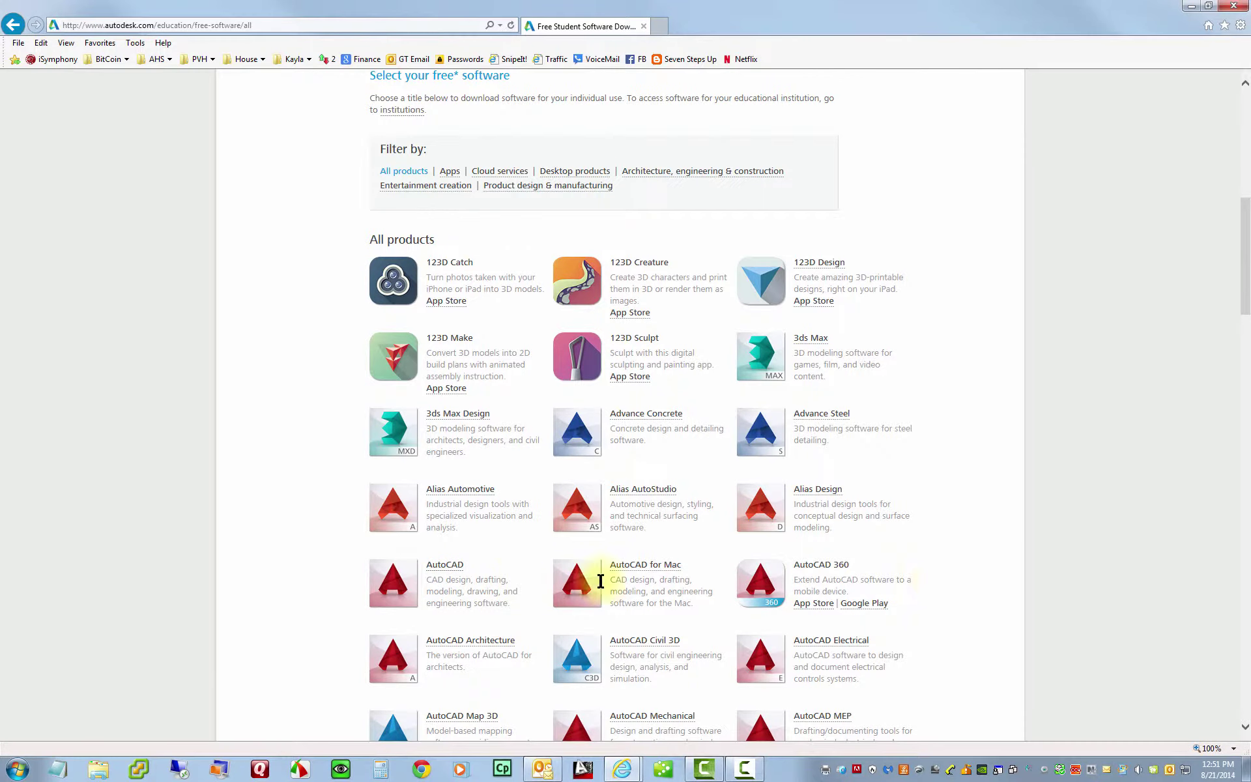
{"action": "left_click", "coordinate": [446, 565]}
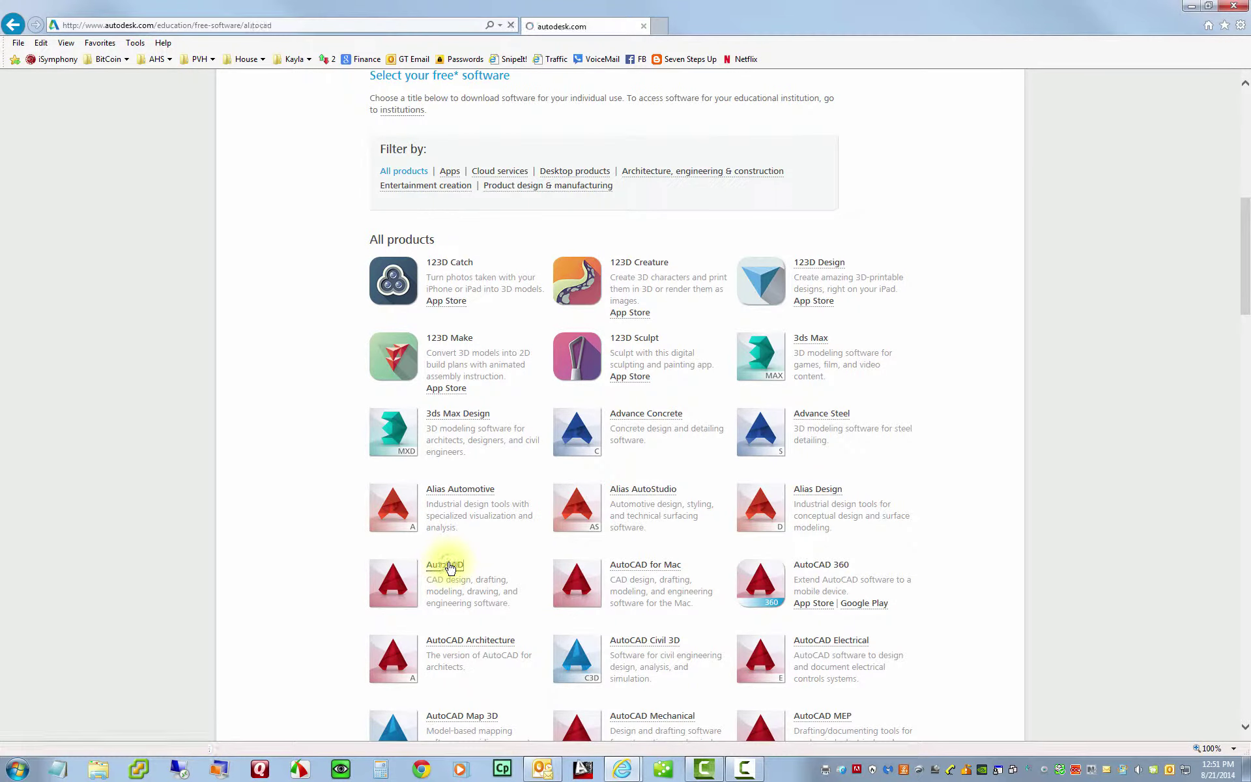
{"action": "scroll", "coordinate": [908, 563], "scroll_direction": "down", "scroll_amount": 3}
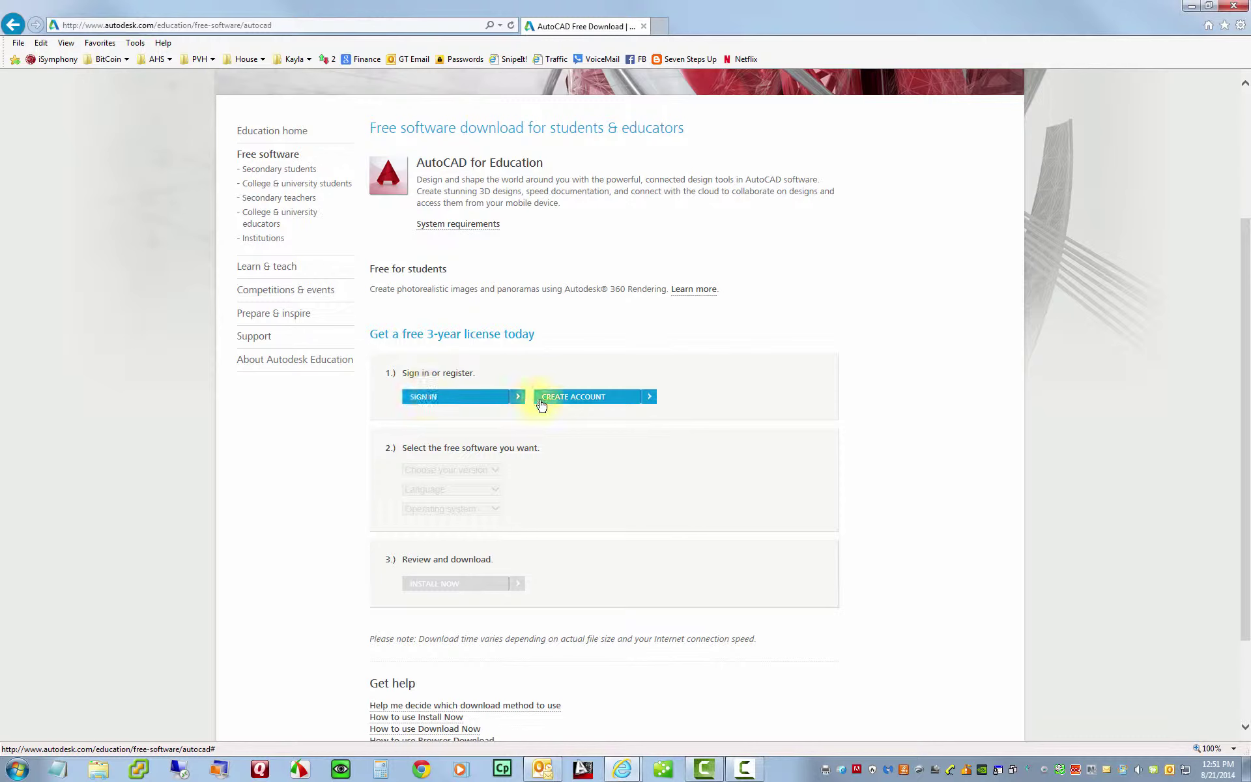
- Start a new Autodesk account and set the country to United States
{"action": "left_click", "coordinate": [580, 403]}
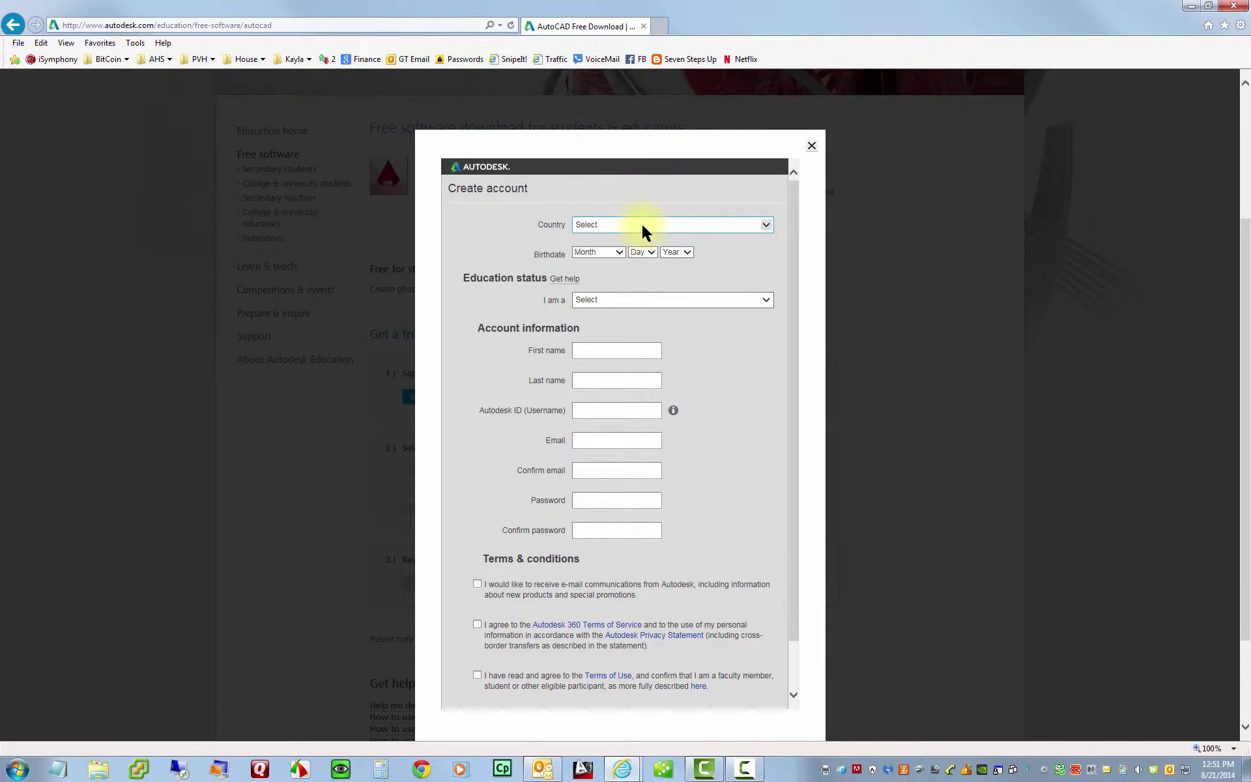
{"action": "left_click", "coordinate": [640, 225]}
{"action": "scroll", "coordinate": [700, 391], "scroll_direction": "down", "scroll_amount": 15}
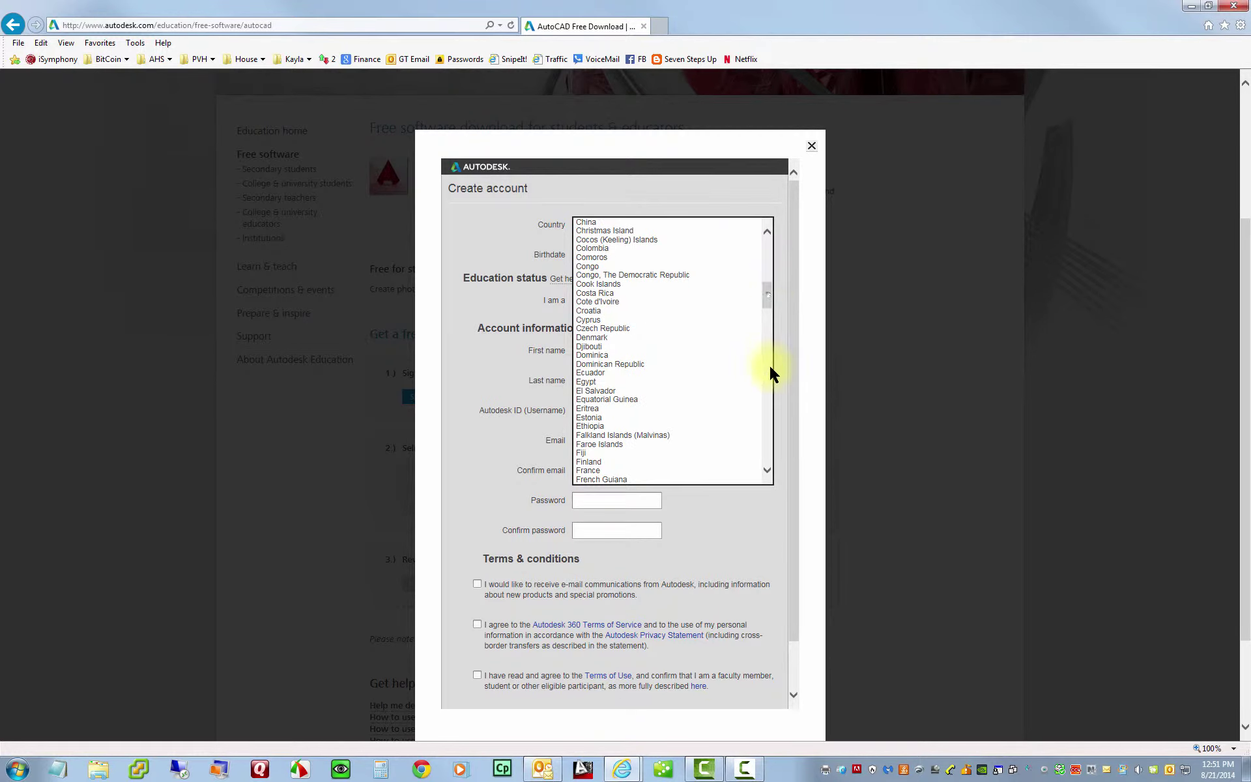
{"action": "left_click_drag", "start_coordinate": [770, 374], "coordinate": [774, 483]}
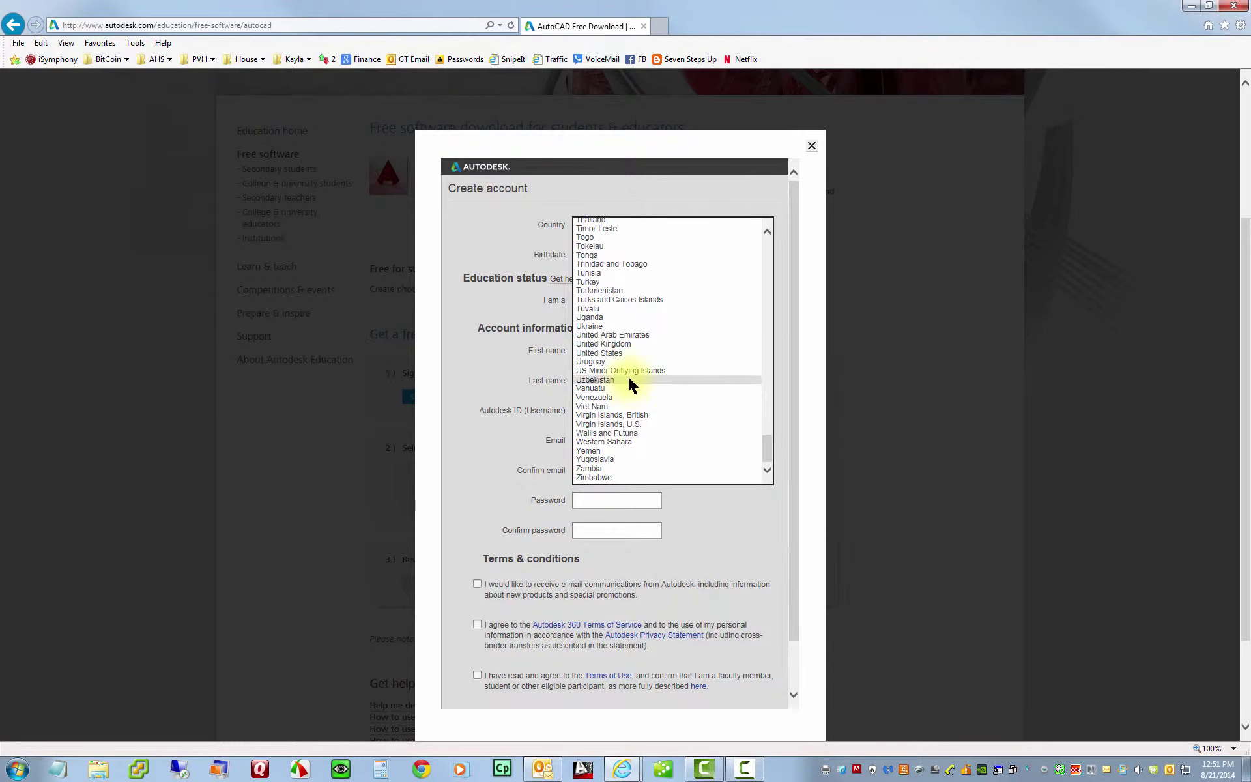
{"action": "left_click", "coordinate": [629, 352]}
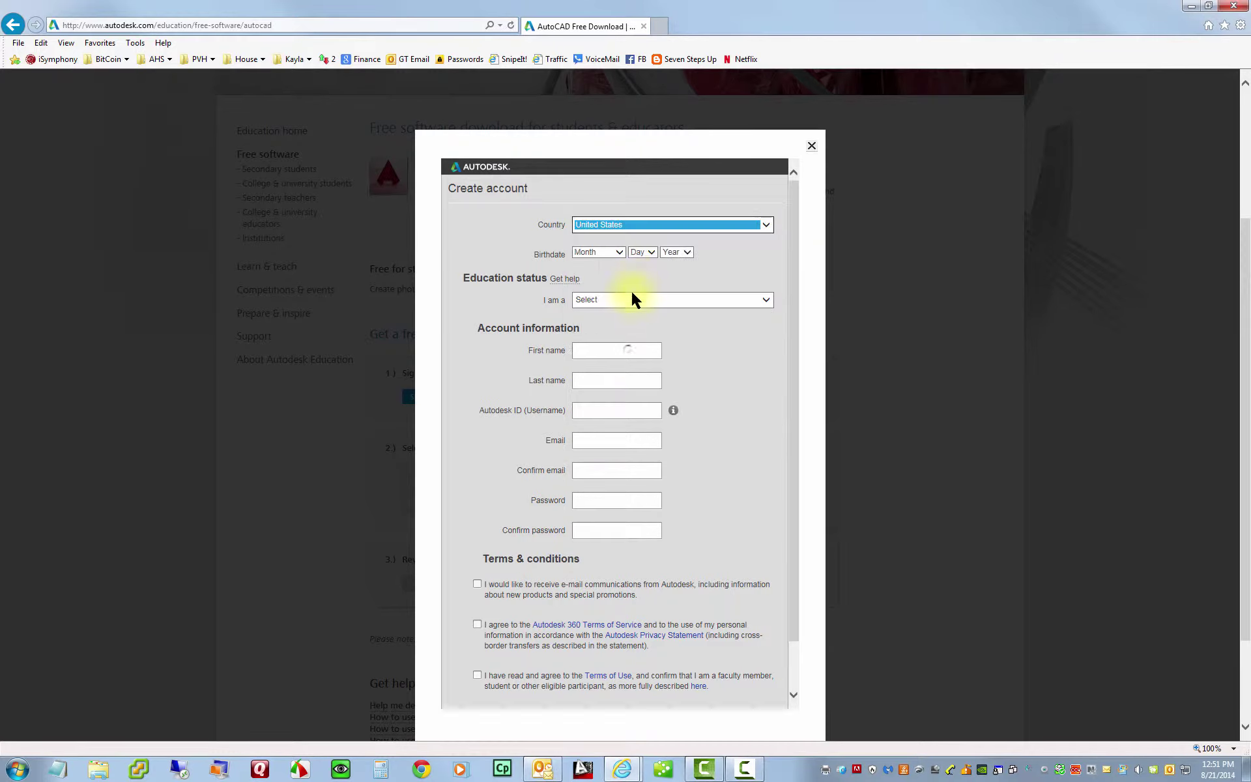
- Enter the birth month, day and year in the account form
{"action": "left_click", "coordinate": [605, 251]}
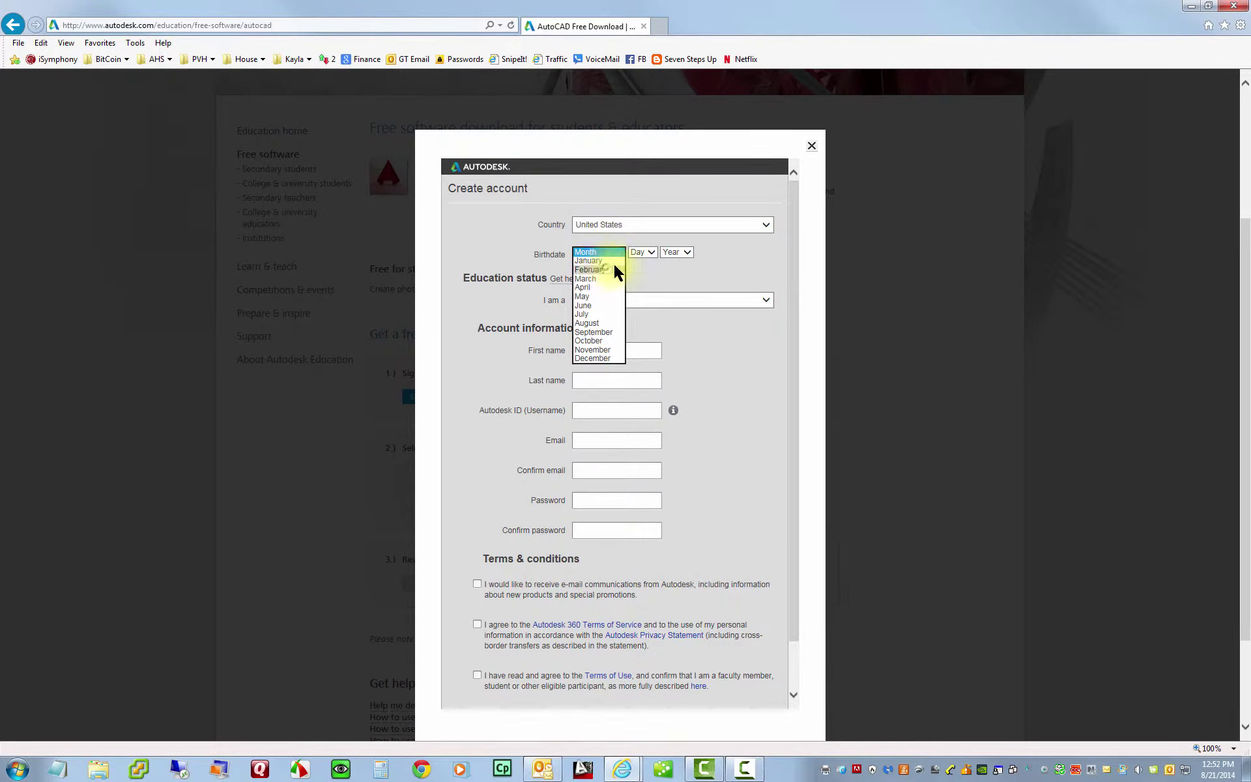
{"action": "left_click", "coordinate": [616, 269]}
{"action": "left_click", "coordinate": [642, 252]}
{"action": "left_click", "coordinate": [640, 339]}
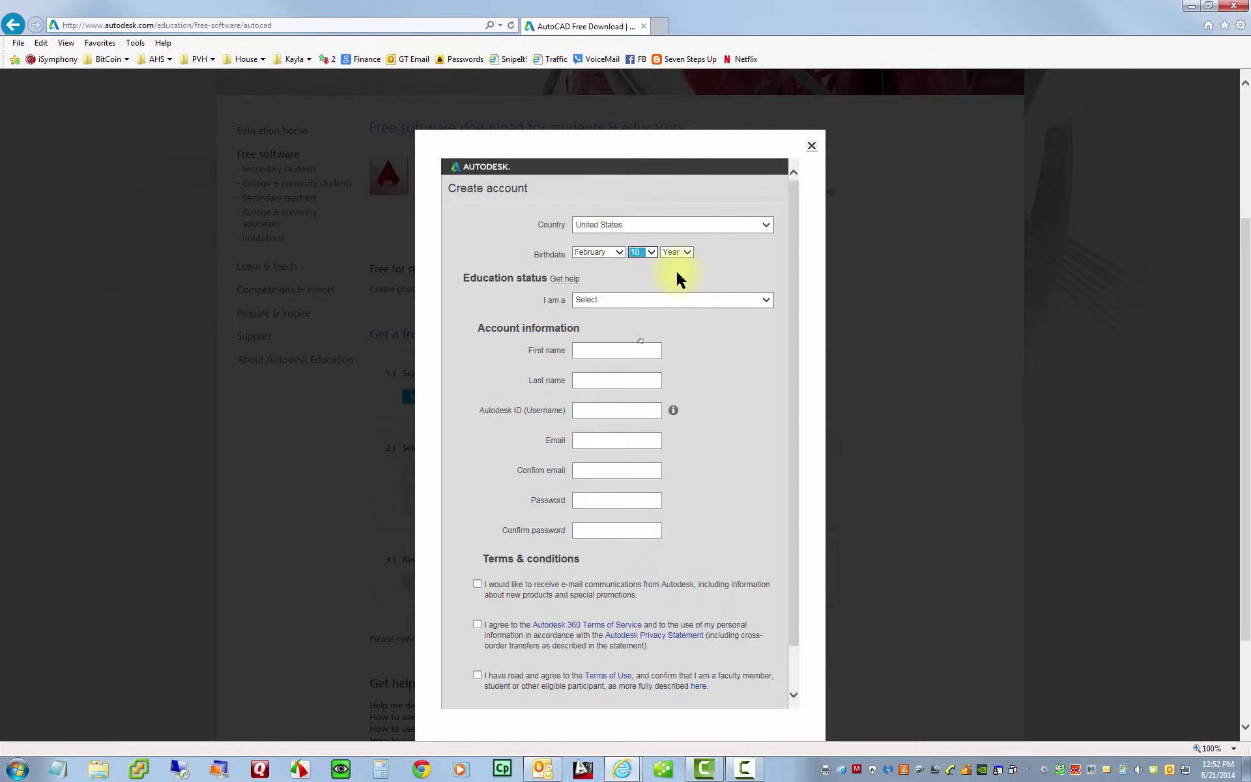
{"action": "left_click", "coordinate": [677, 253]}
{"action": "scroll", "coordinate": [692, 376], "scroll_direction": "down", "scroll_amount": 2}
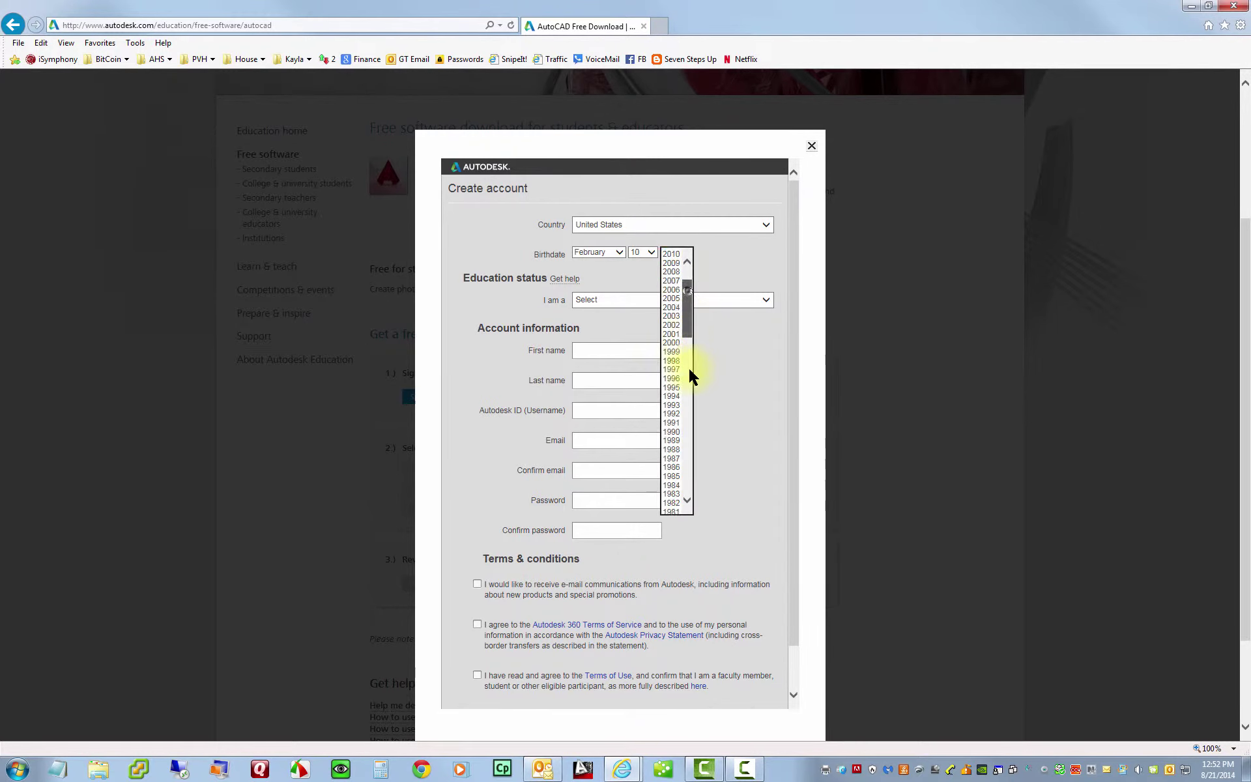
{"action": "scroll", "coordinate": [692, 376], "scroll_direction": "down", "scroll_amount": 12}
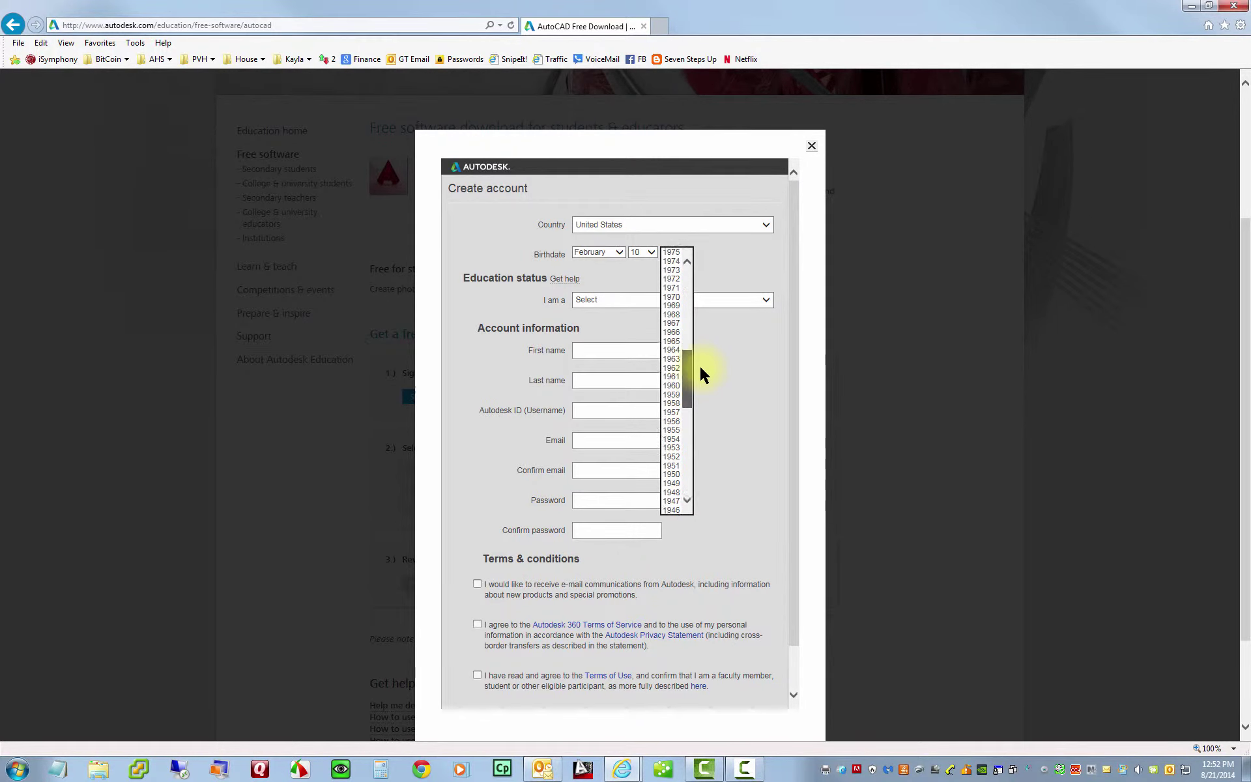
{"action": "scroll", "coordinate": [701, 368], "scroll_direction": "up", "scroll_amount": 14}
{"action": "left_click", "coordinate": [671, 293]}
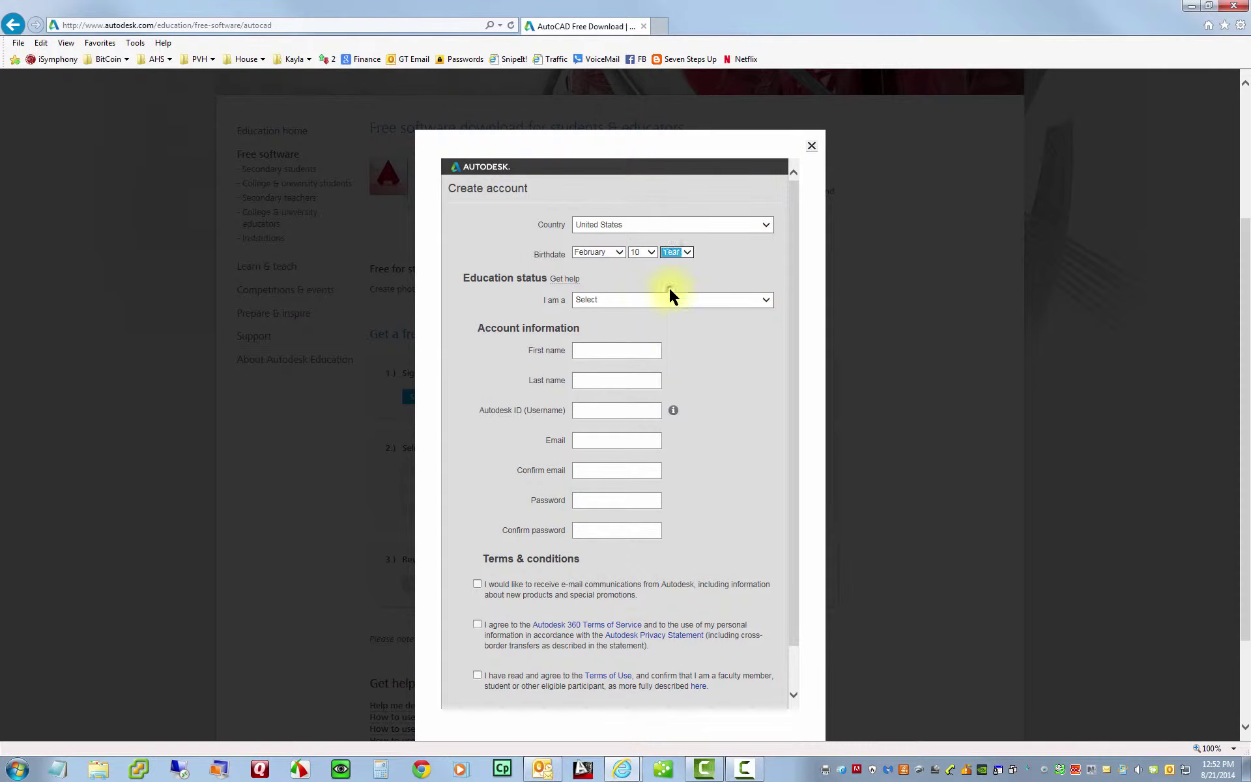
- Set the education role to Student and the type to Secondary, then focus the School field
{"action": "left_click", "coordinate": [612, 299]}
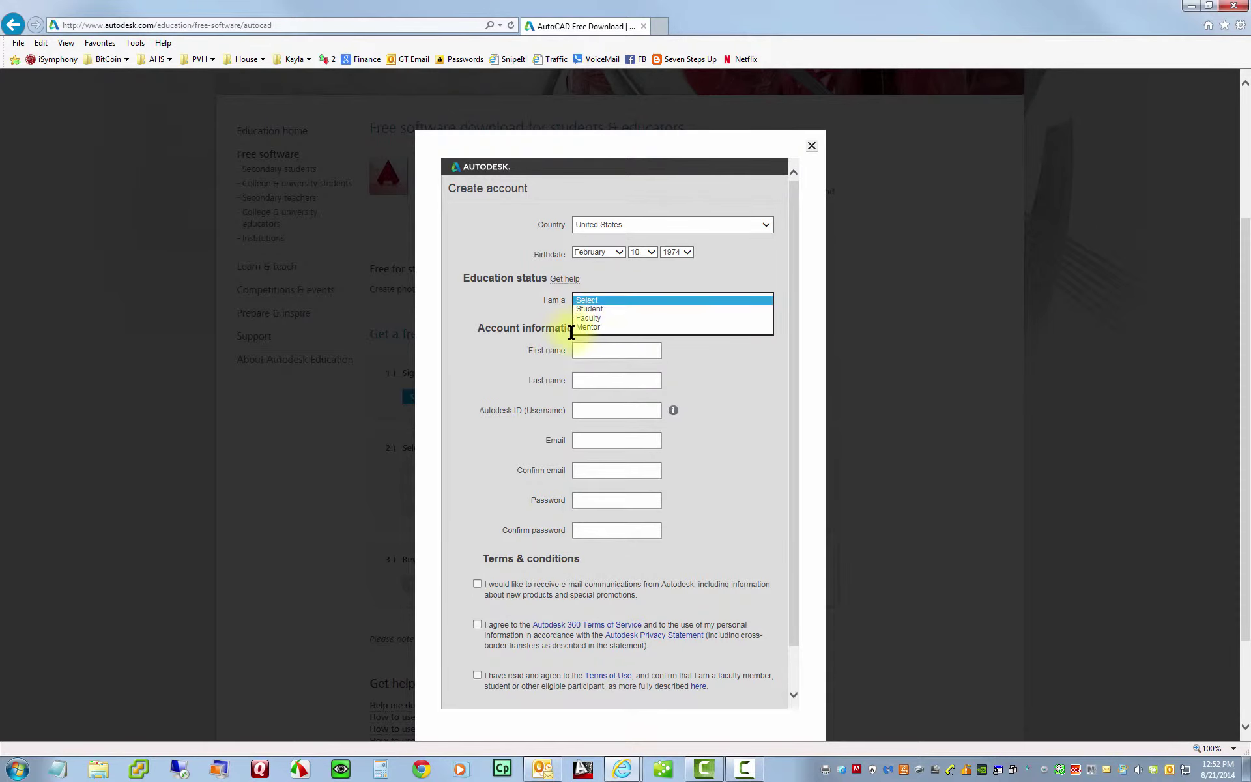
{"action": "left_click", "coordinate": [615, 310]}
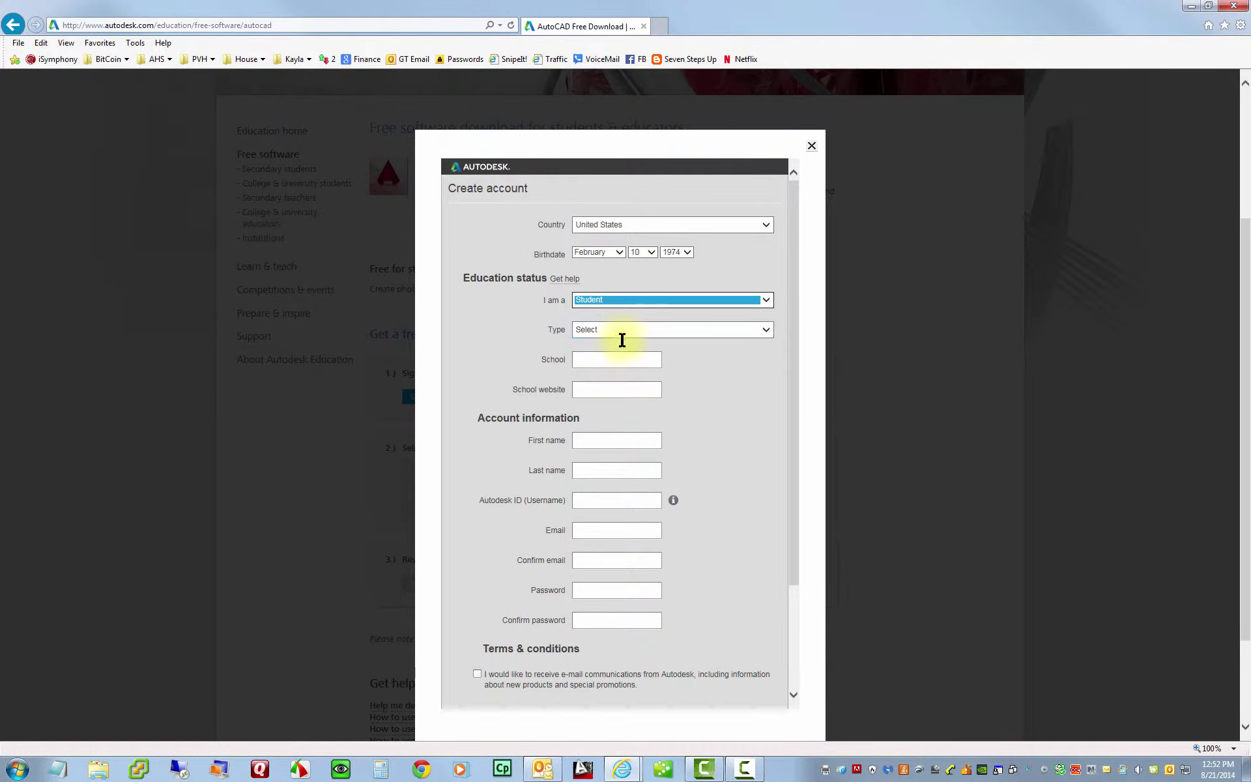
{"action": "left_click", "coordinate": [642, 335]}
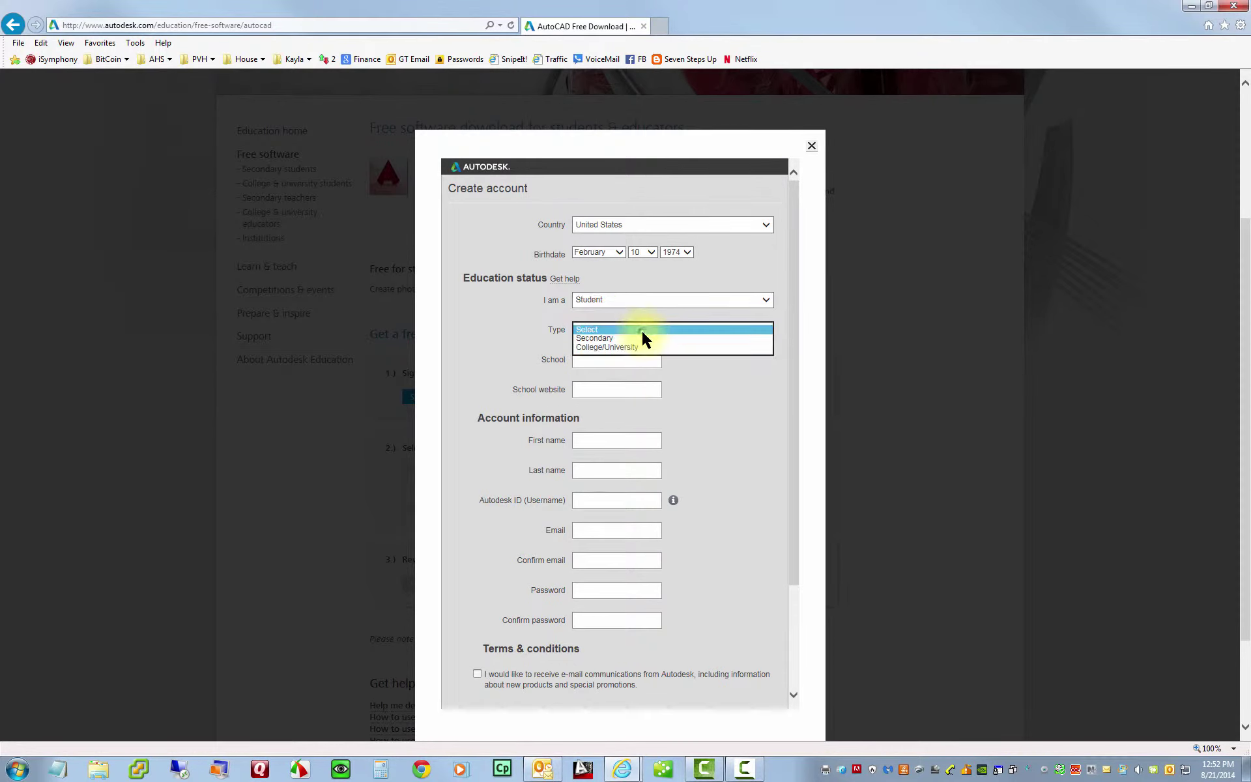
{"action": "left_click", "coordinate": [603, 339]}
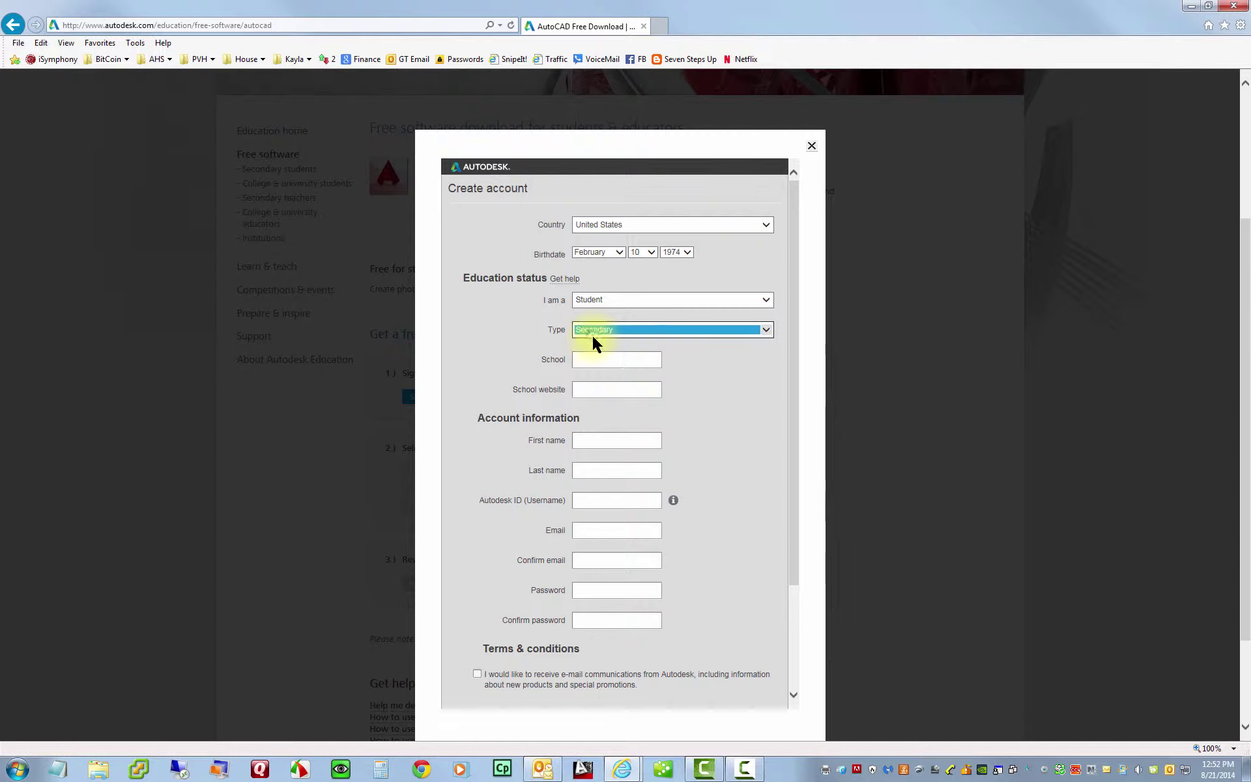
{"action": "left_click", "coordinate": [621, 359]}
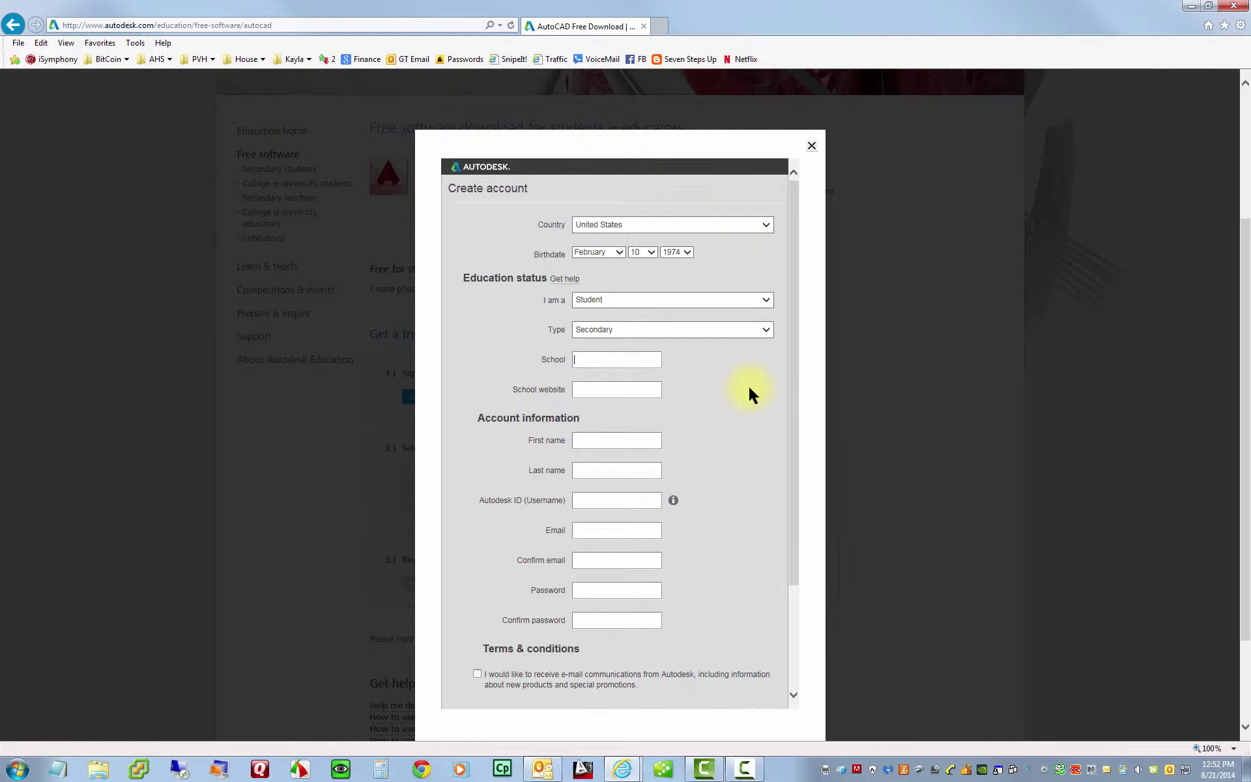
- Enter school Aptos High, paste the school website, and fill in first name, last name and Autodesk ID
{"action": "type", "text": "Aptos High"}
{"action": "left_click", "coordinate": [581, 390]}
{"action": "type", "text": "http://www.aptoshs.net/"}
{"action": "left_click", "coordinate": [606, 441]}
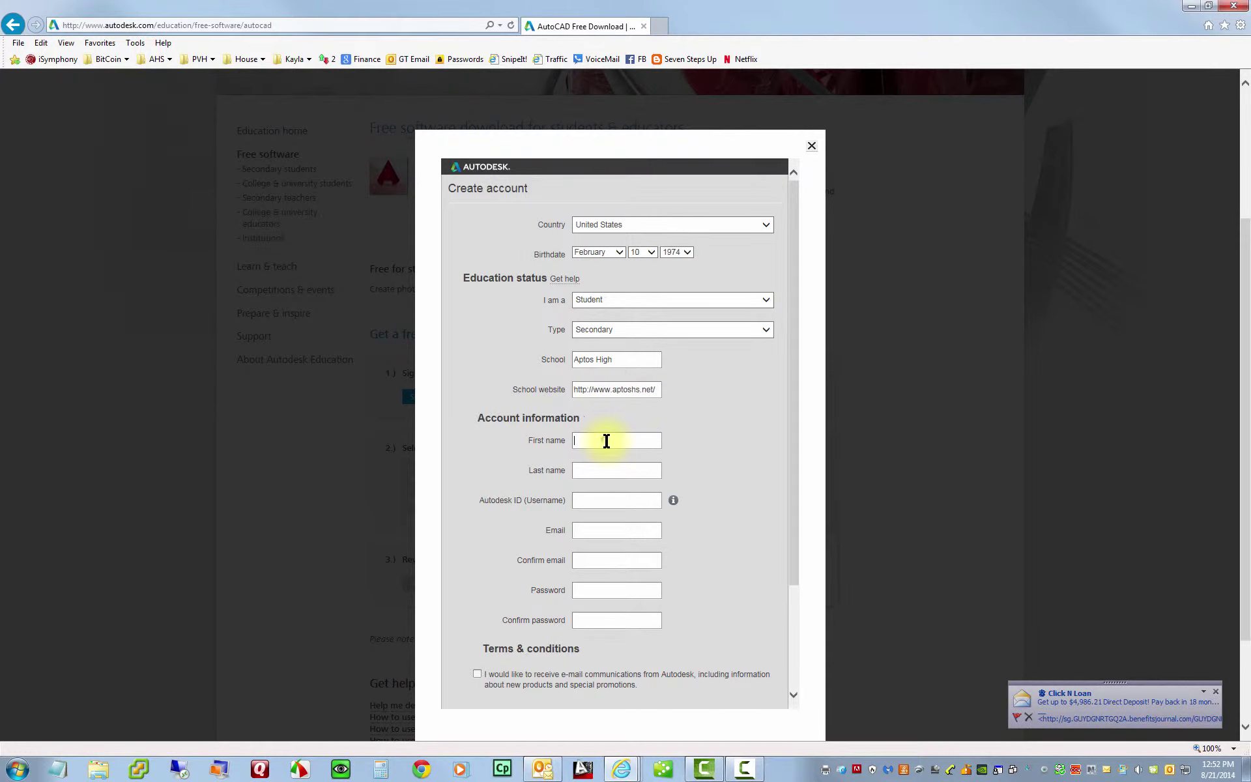
{"action": "key", "text": "Tab"}
{"action": "key", "text": "Tab"}
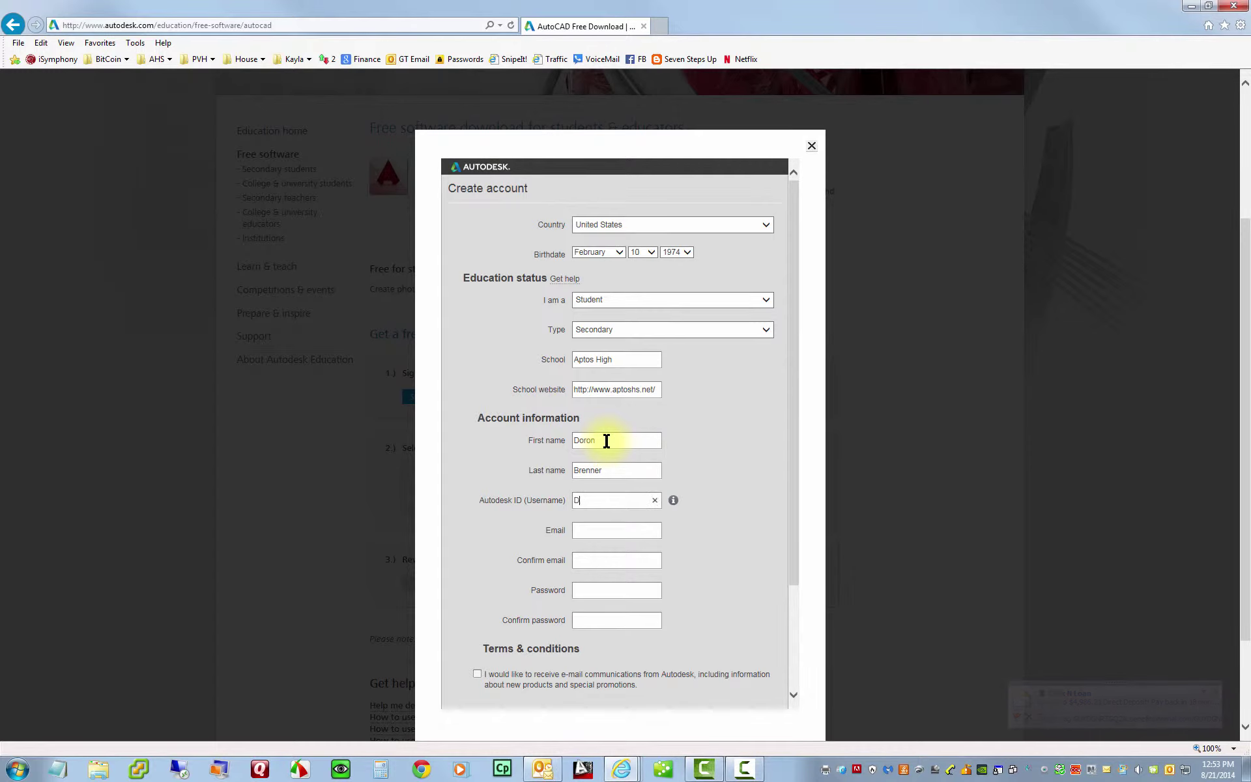
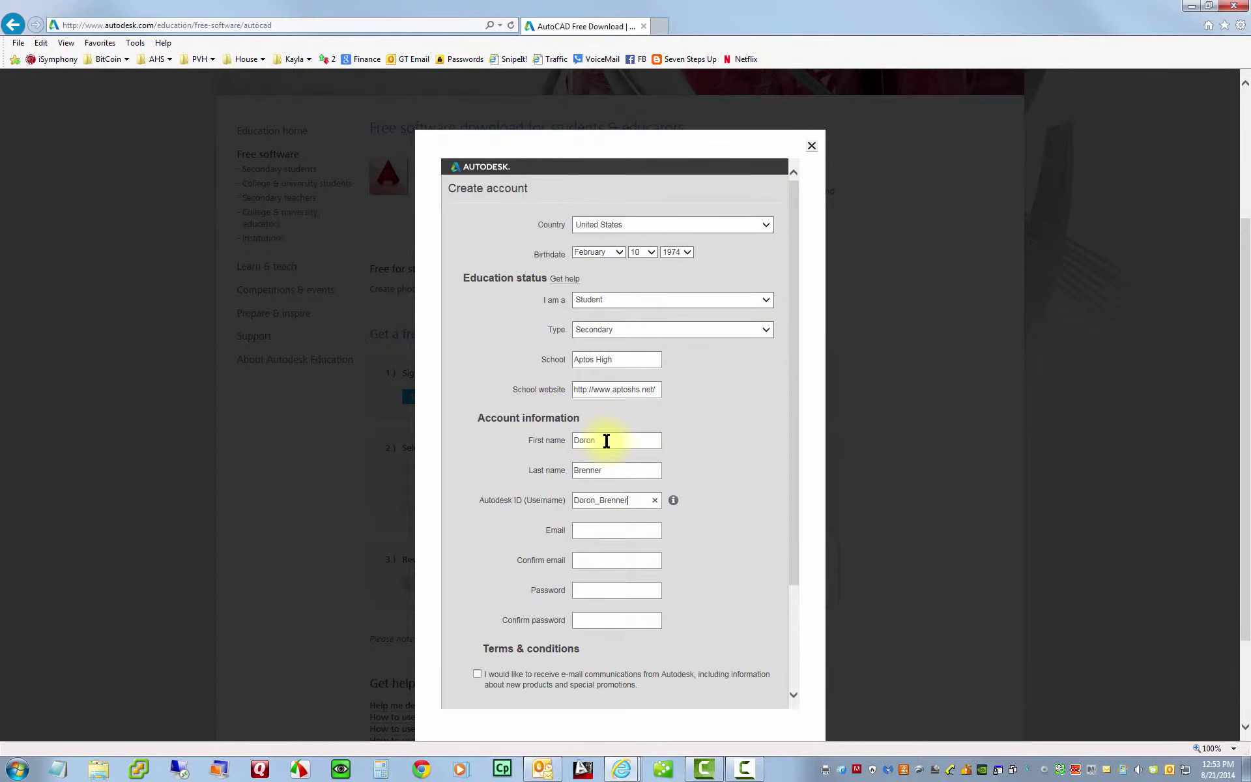
- Fill in the suggested school e-mail, its confirmation, and the account password twice
{"action": "left_click", "coordinate": [593, 531]}
{"action": "type", "text": "db"}
{"action": "key", "text": "Down"}
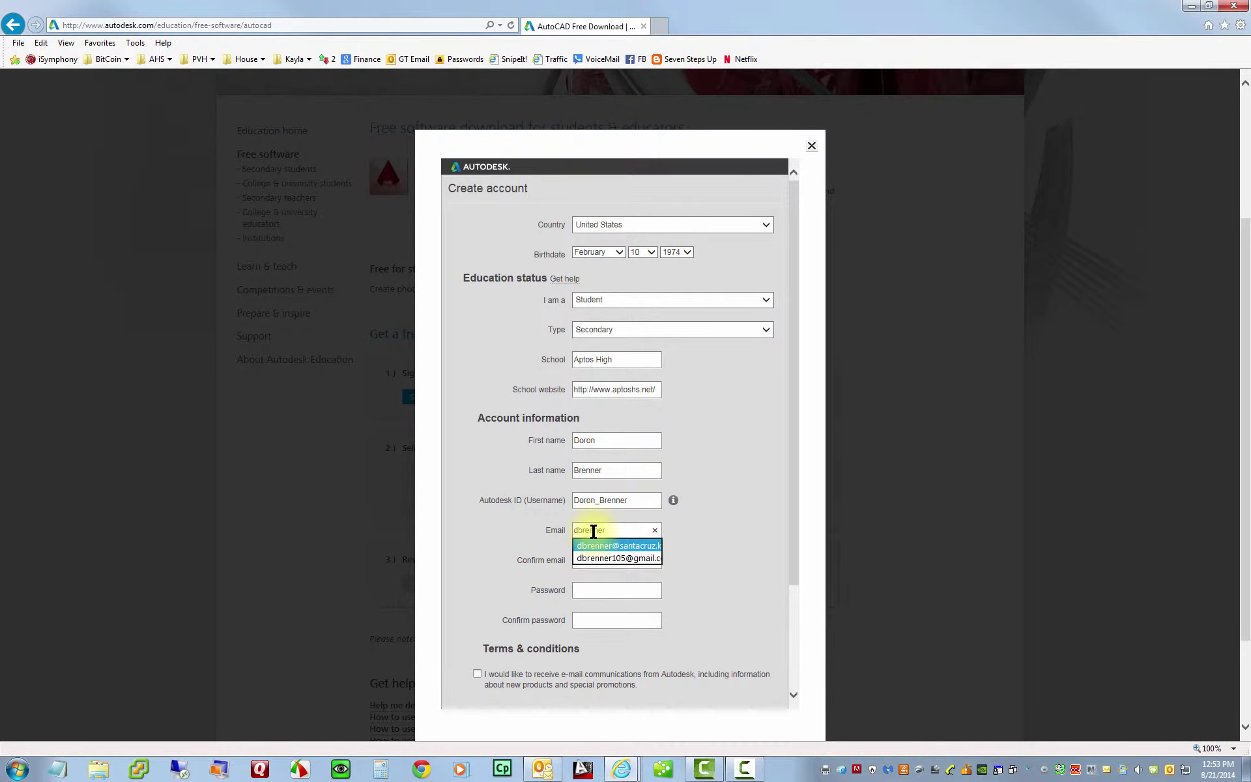
{"action": "key", "text": "Tab"}
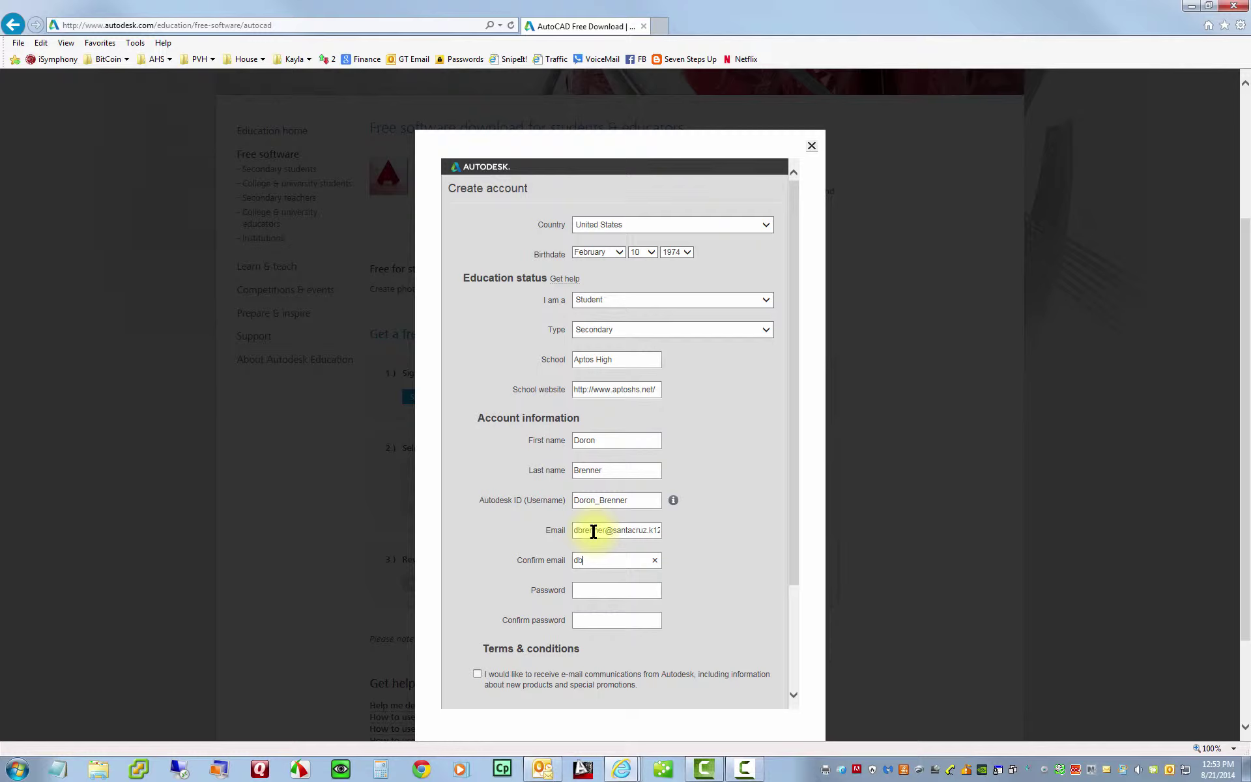
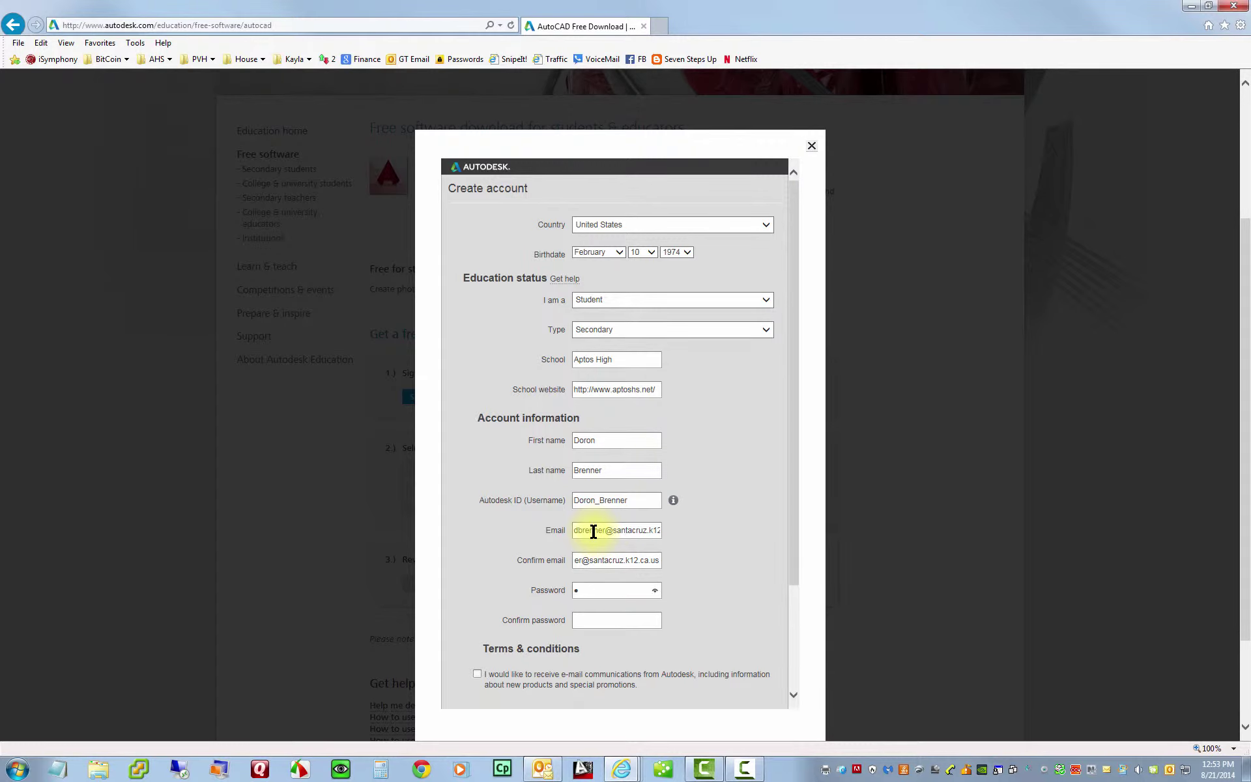
{"action": "type", "text": "•••••••••"}
{"action": "key", "text": "Tab"}
{"action": "type", "text": "•••••••••"}
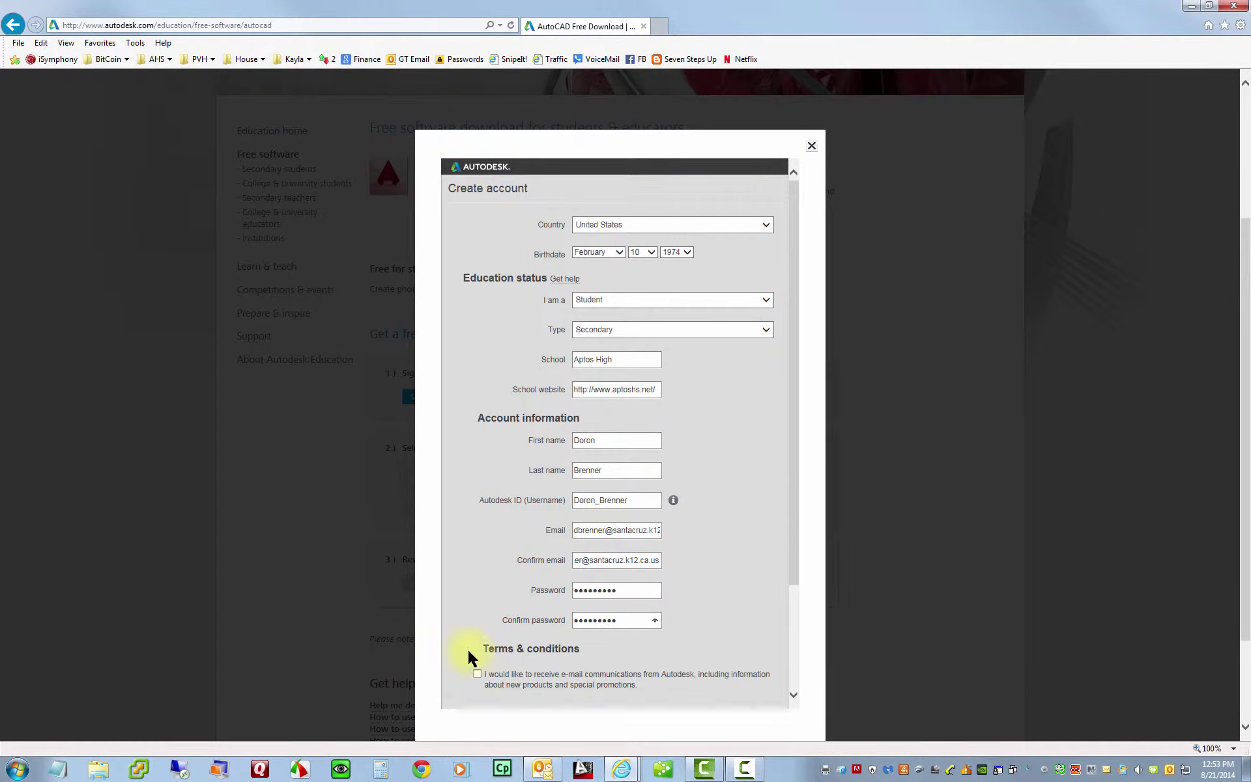
- Tick the e-mail opt-in, Autodesk 360 Terms of Service and Terms of Use boxes, then submit the form
{"action": "left_click", "coordinate": [478, 672]}
{"action": "scroll", "coordinate": [796, 634], "scroll_direction": "down", "scroll_amount": 3}
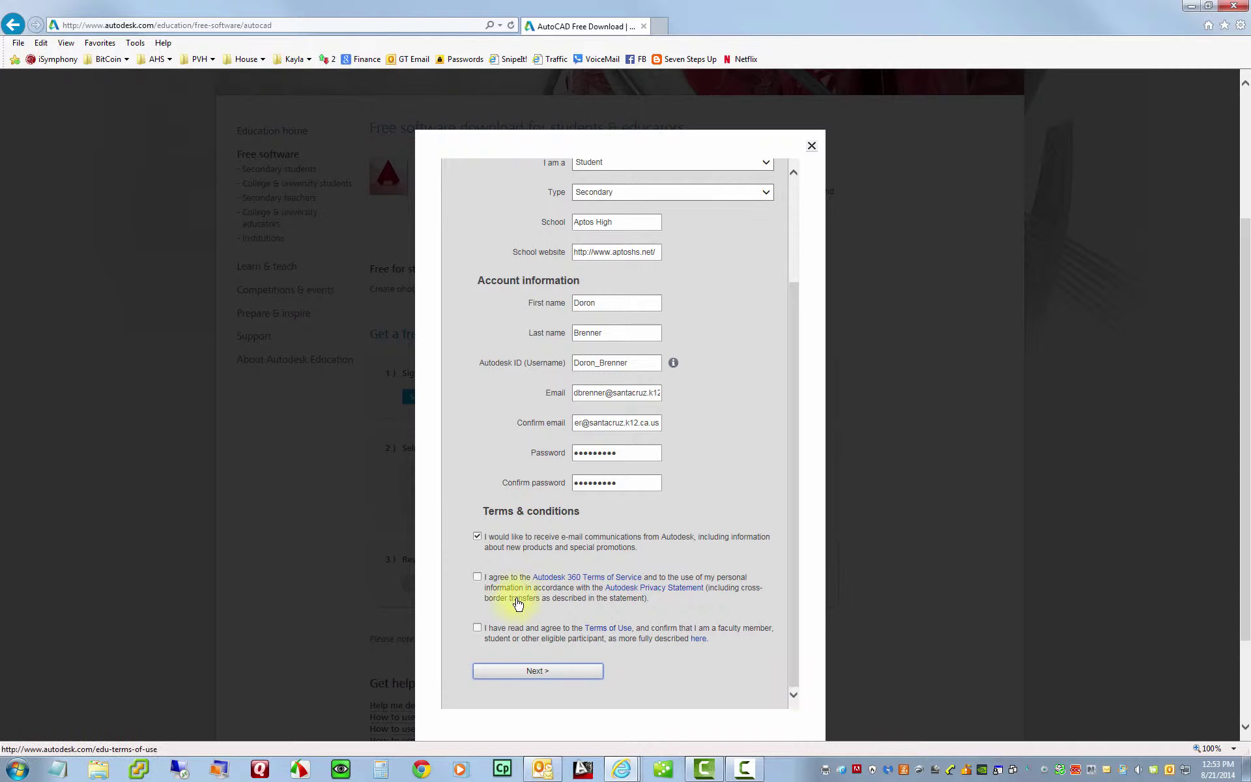
{"action": "left_click", "coordinate": [477, 578]}
{"action": "left_click", "coordinate": [477, 628]}
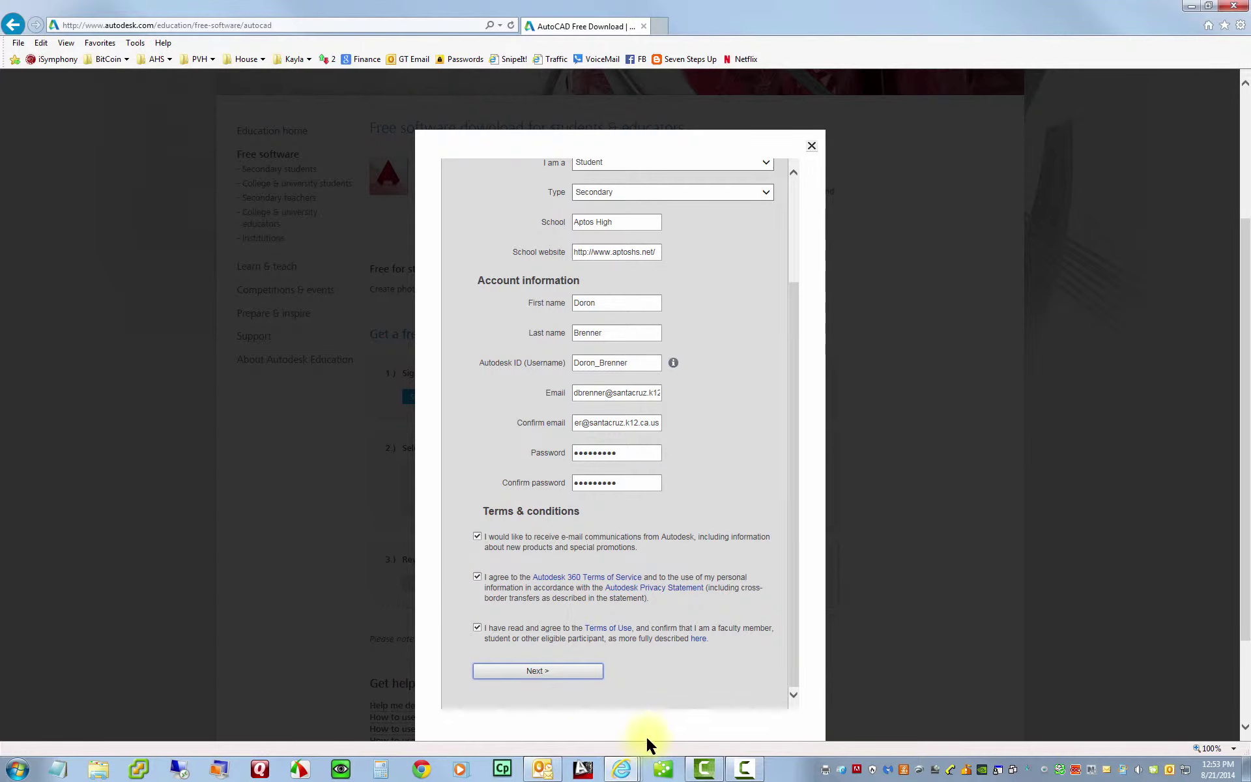
{"action": "left_click", "coordinate": [534, 672]}
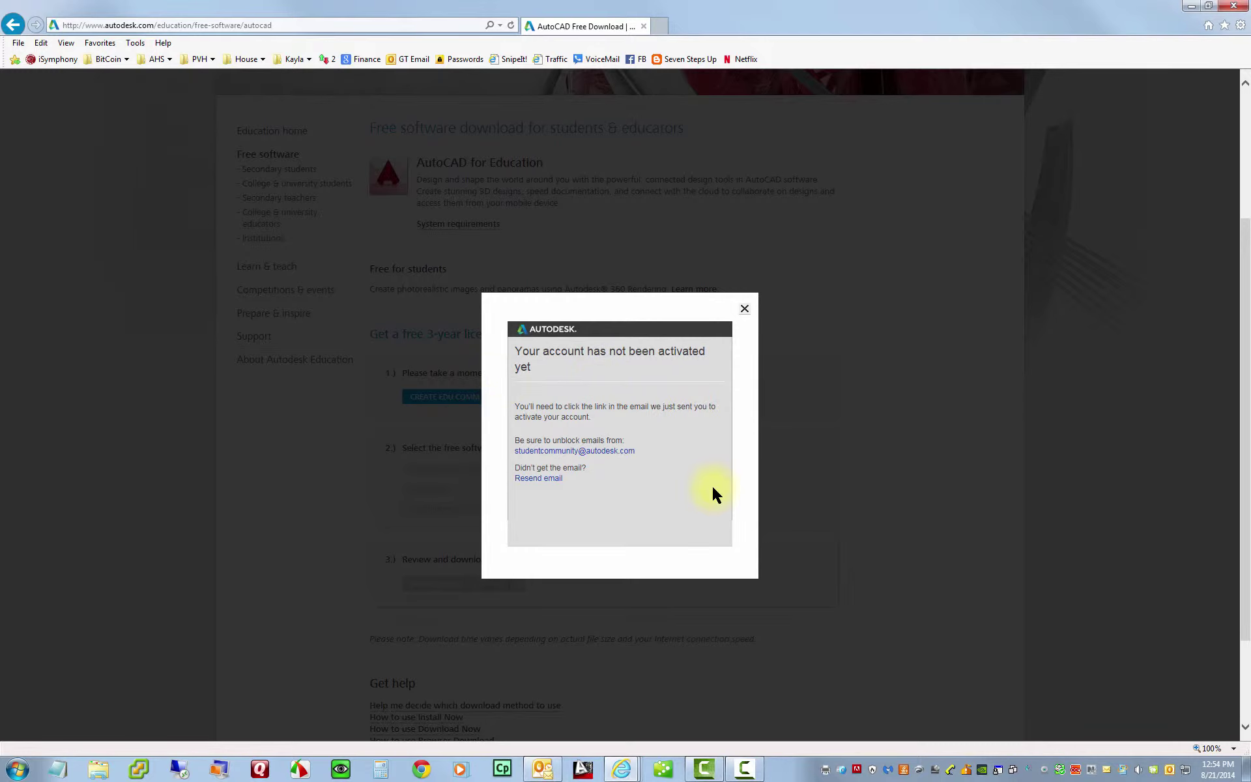
- Close the 'Your account has not been activated yet' notice
{"action": "left_click", "coordinate": [745, 310]}
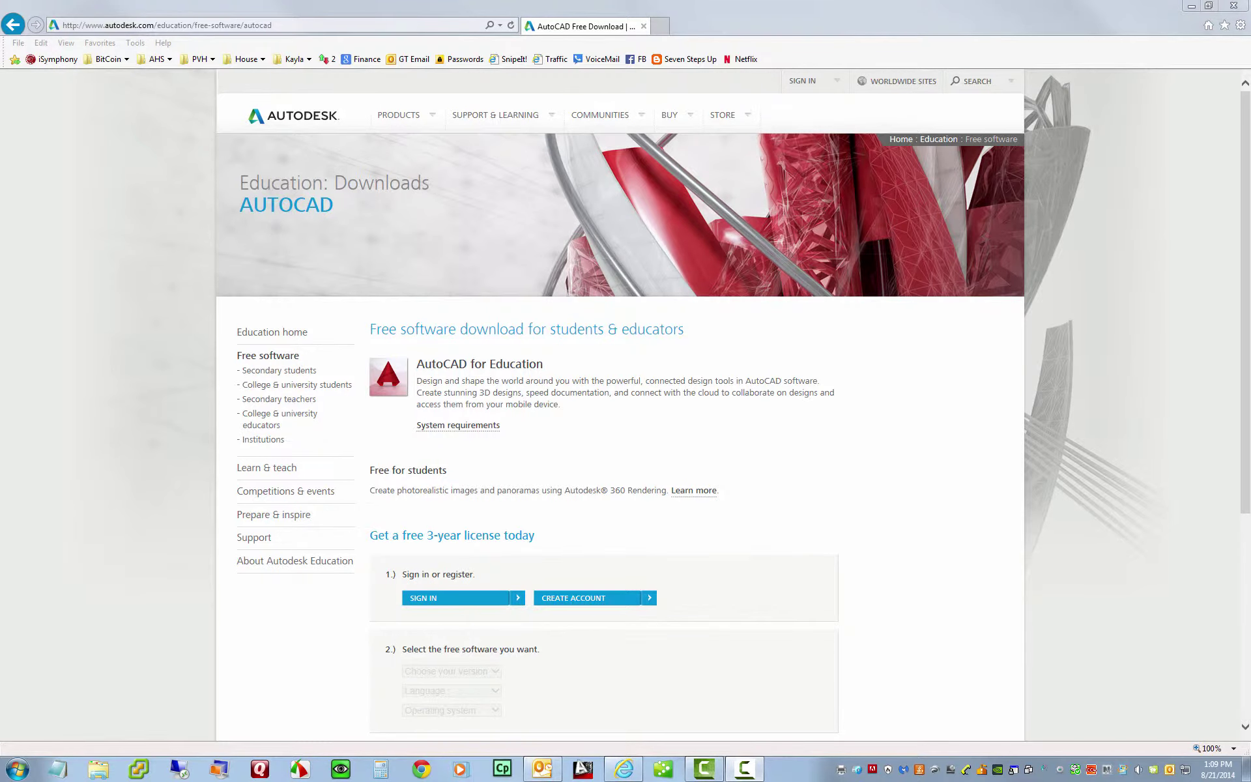
- Follow the activation link in the Autodesk e-mail, then close the extra browser tab it opened
{"action": "left_click", "coordinate": [541, 768]}
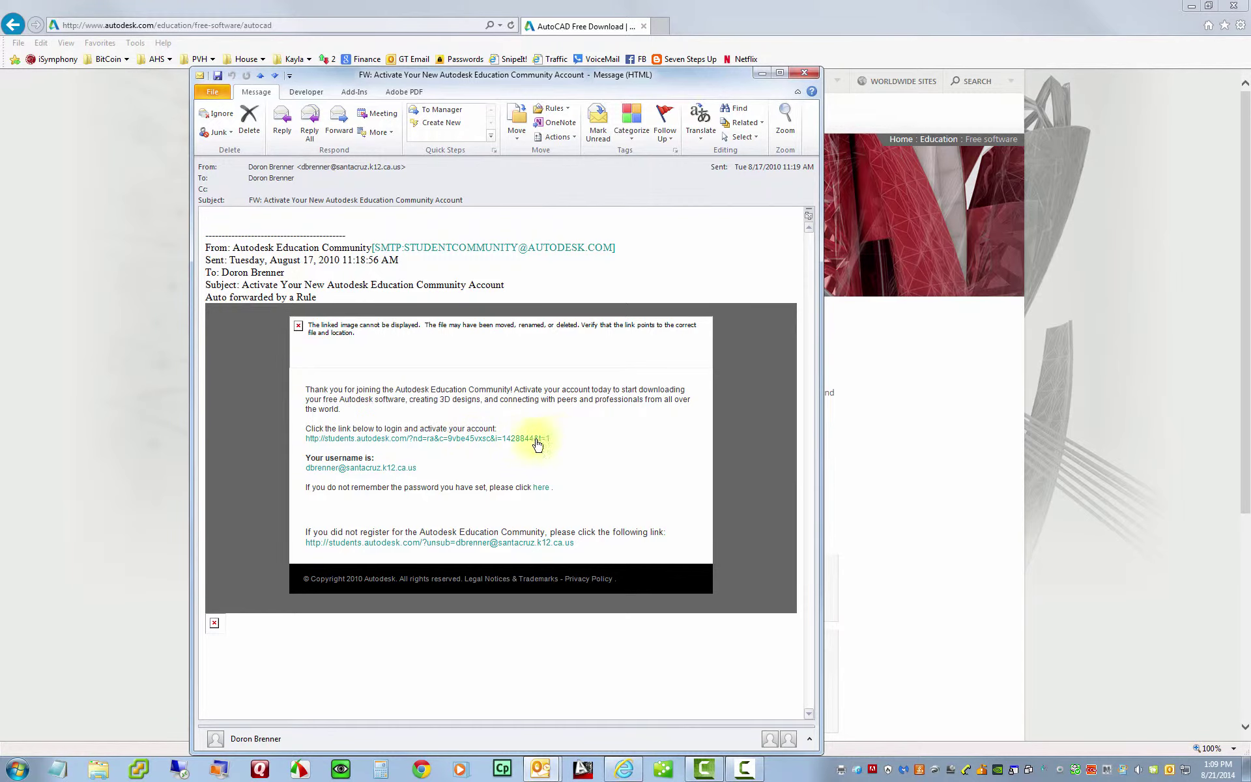
{"action": "left_click", "coordinate": [431, 442]}
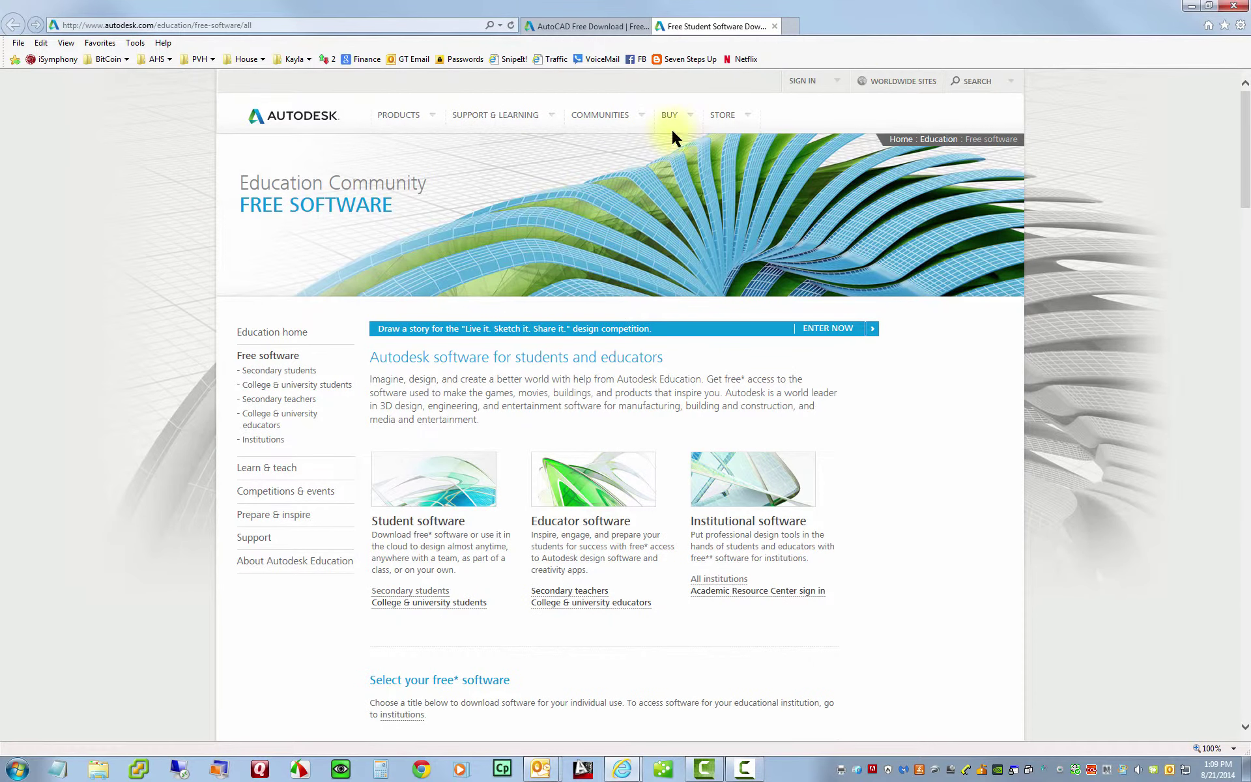
{"action": "left_click", "coordinate": [777, 27]}
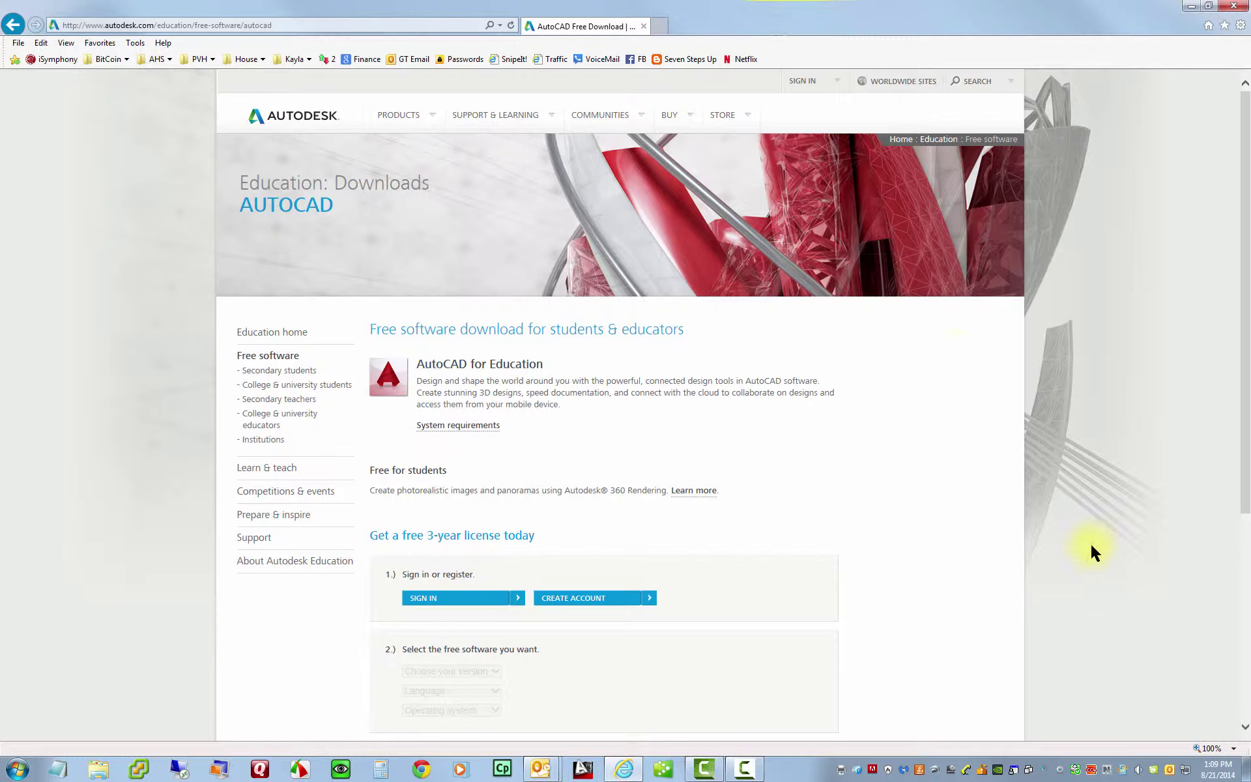
- Sign in with the saved school e-mail as Autodesk ID, with Keep me signed in ticked
{"action": "left_click", "coordinate": [430, 599]}
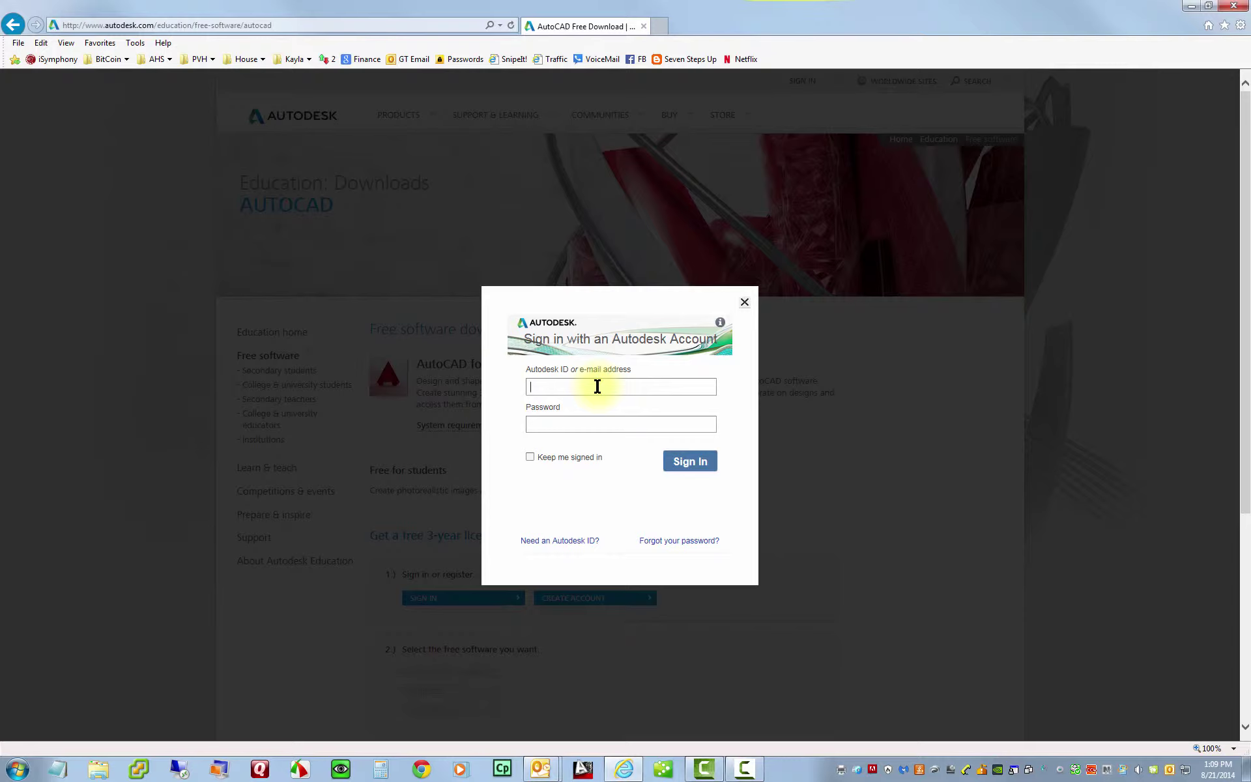
{"action": "left_click", "coordinate": [596, 387]}
{"action": "type", "text": "db"}
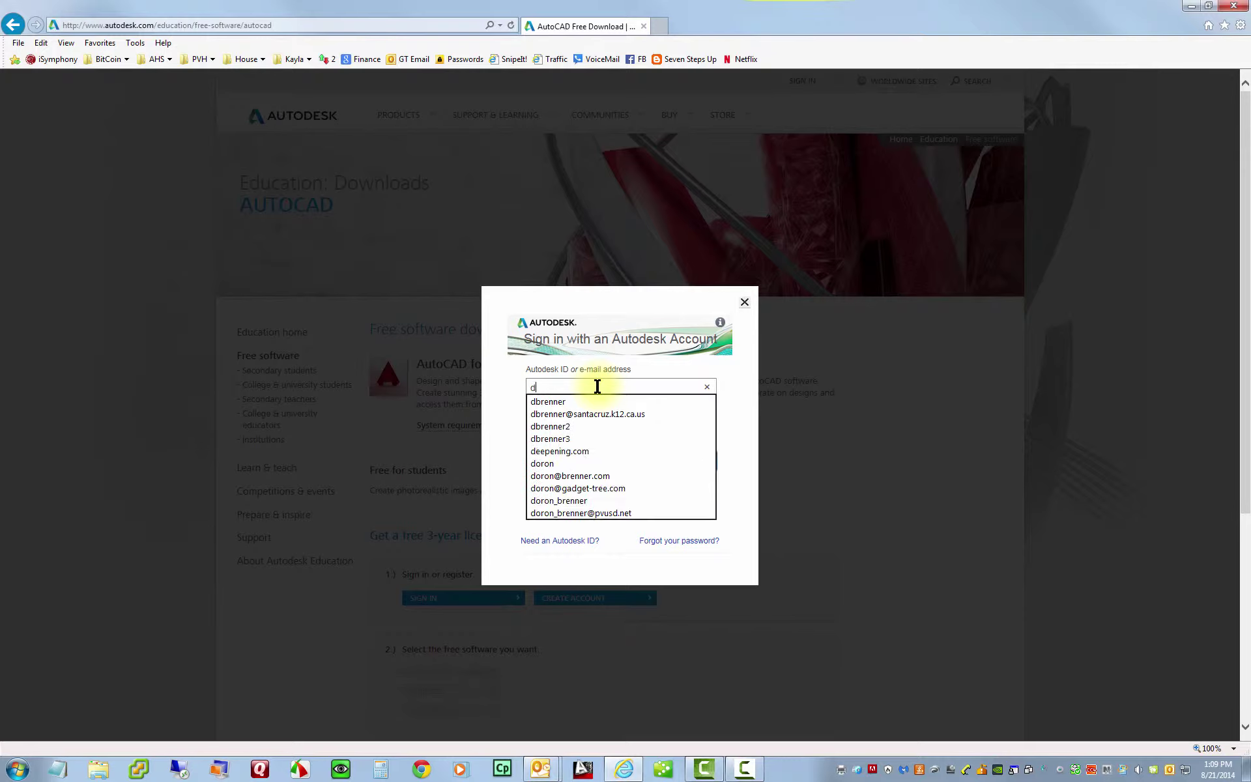
{"action": "key", "text": "Down"}
{"action": "key", "text": "Down"}
{"action": "key", "text": "Tab"}
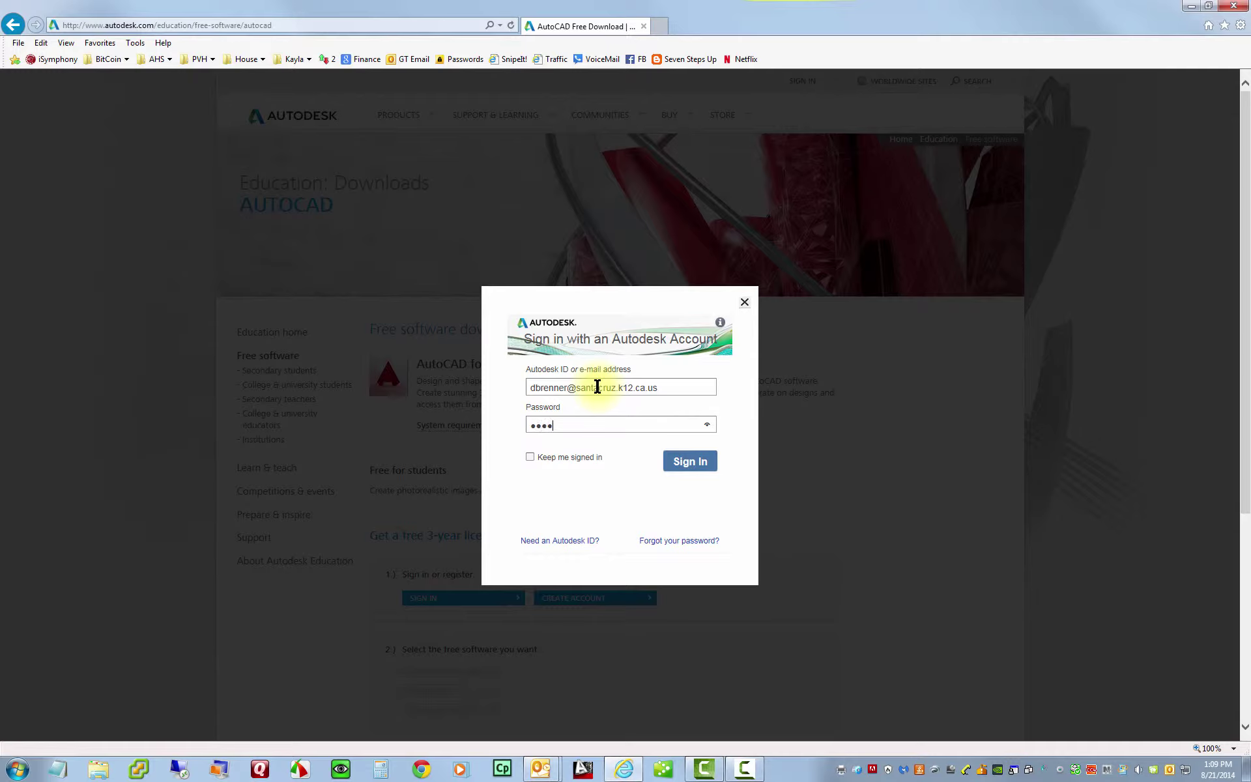
{"action": "left_click", "coordinate": [529, 460]}
{"action": "left_click", "coordinate": [690, 462]}
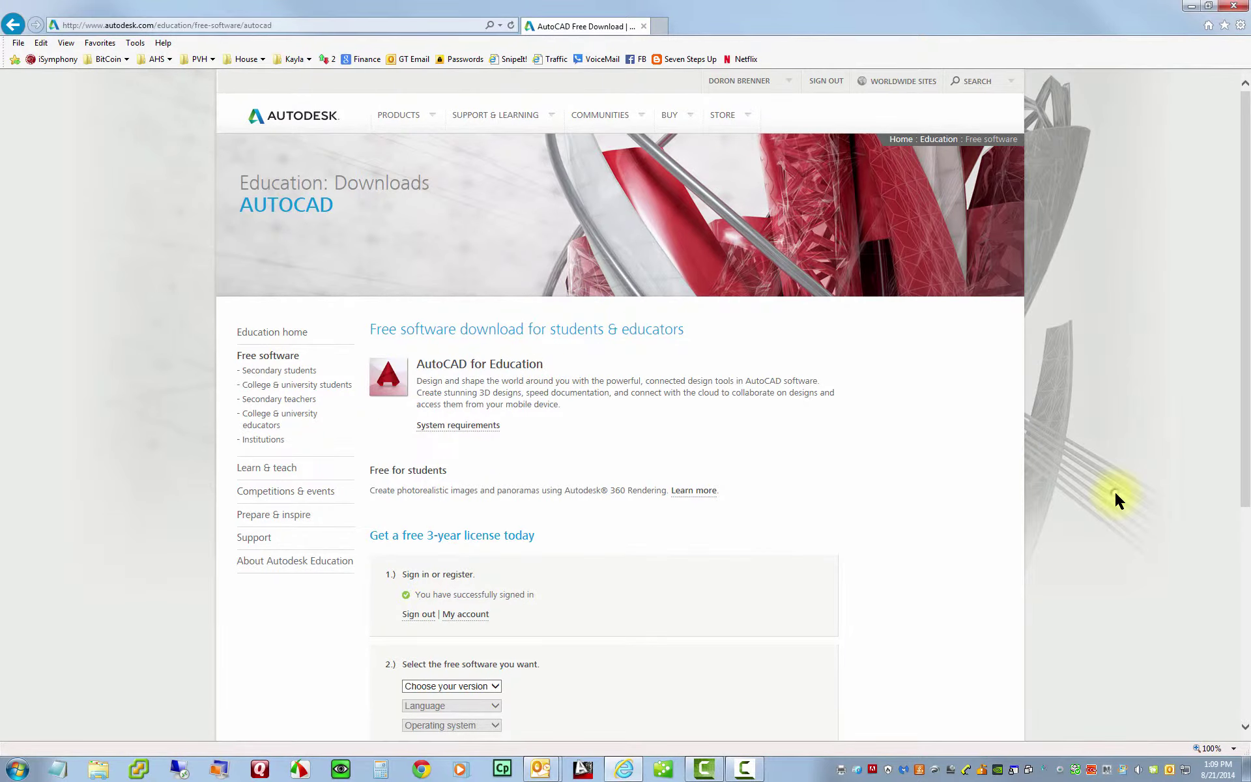
- Select AutoCAD 2015 and English as the download language, leaving the operating system unchosen
{"action": "scroll", "coordinate": [1117, 501], "scroll_direction": "down", "scroll_amount": 3}
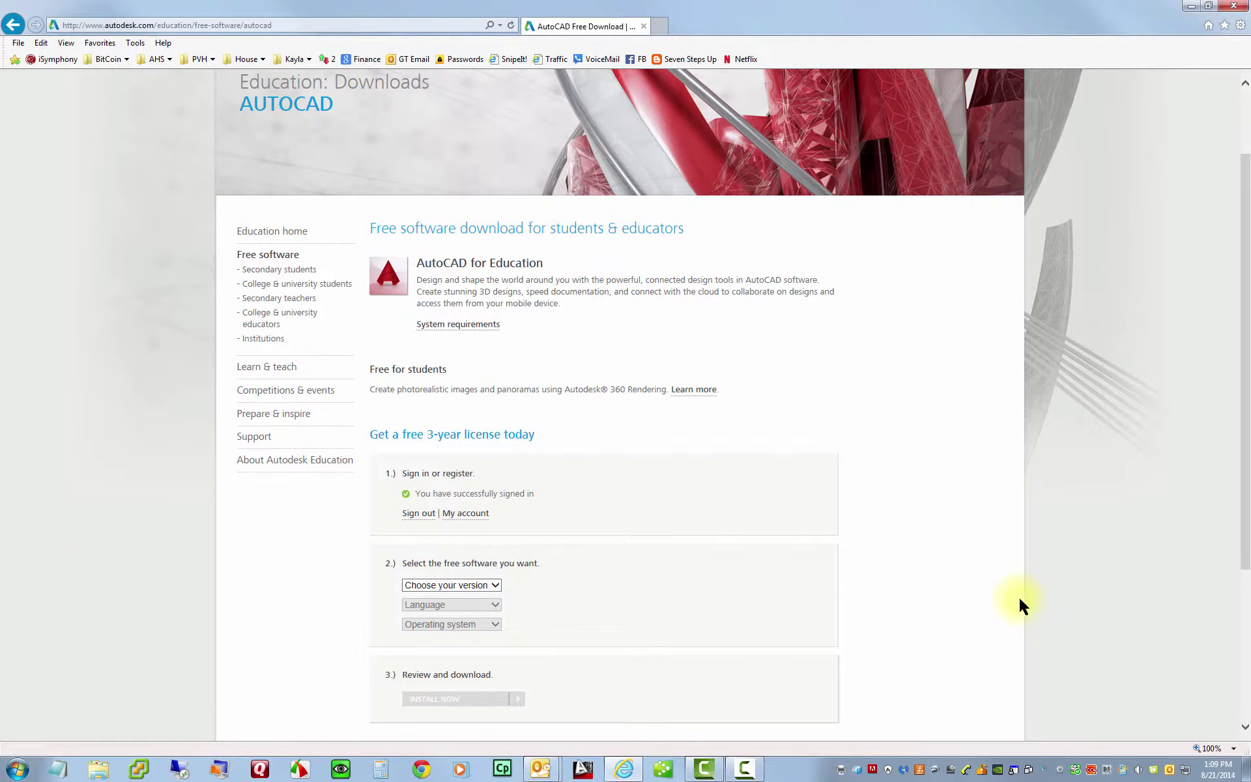
{"action": "scroll", "coordinate": [1021, 595], "scroll_direction": "down", "scroll_amount": 6}
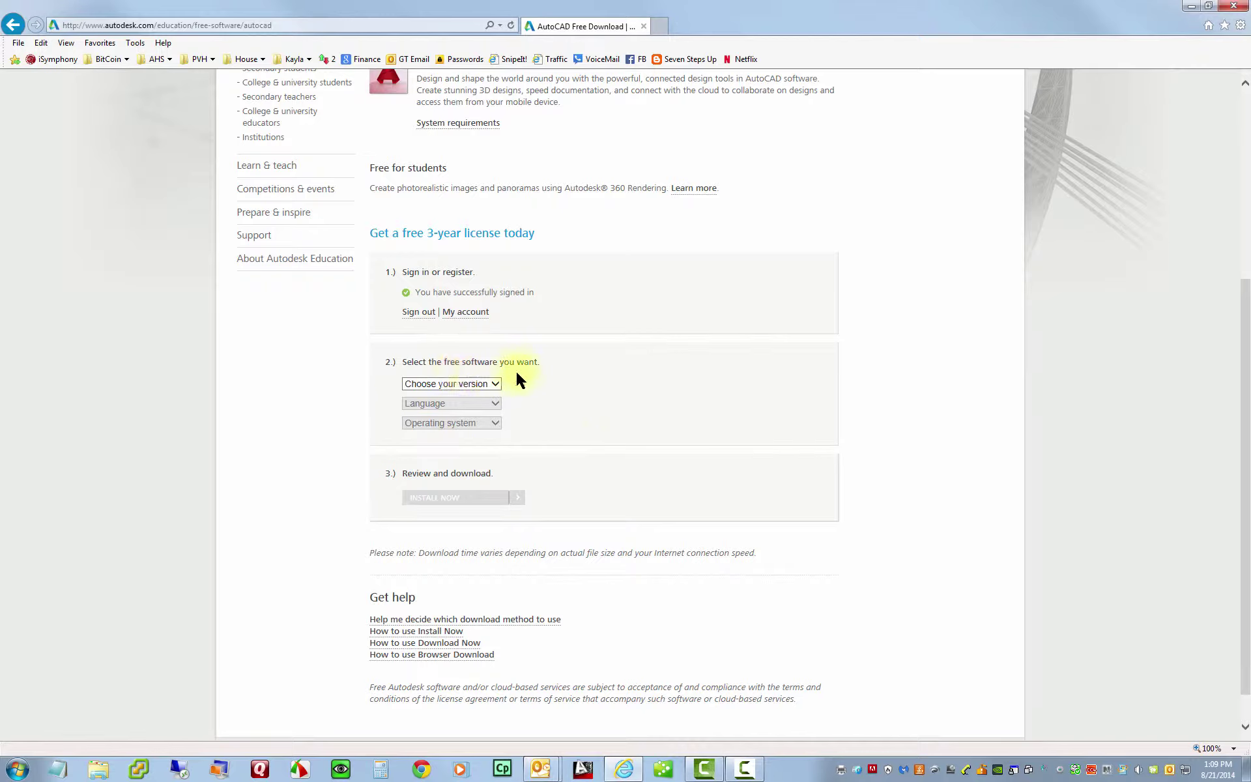
{"action": "left_click", "coordinate": [496, 386]}
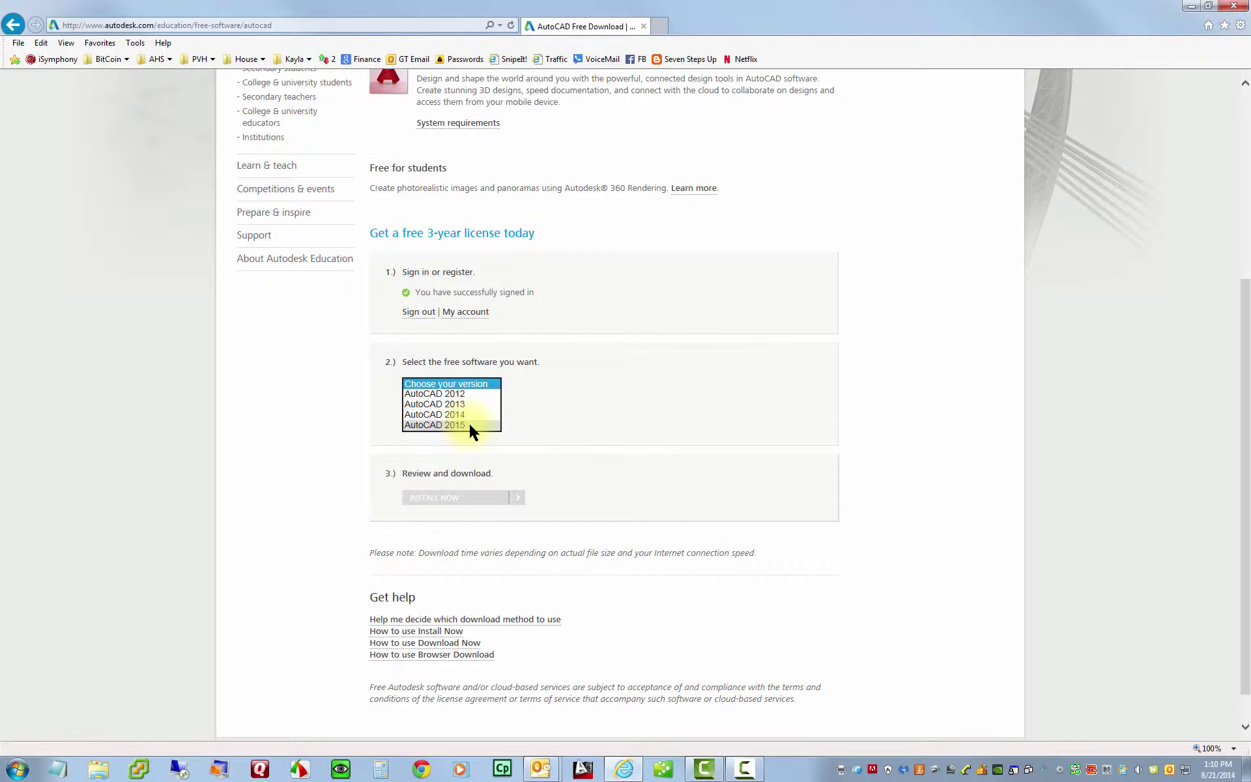
{"action": "left_click", "coordinate": [450, 425]}
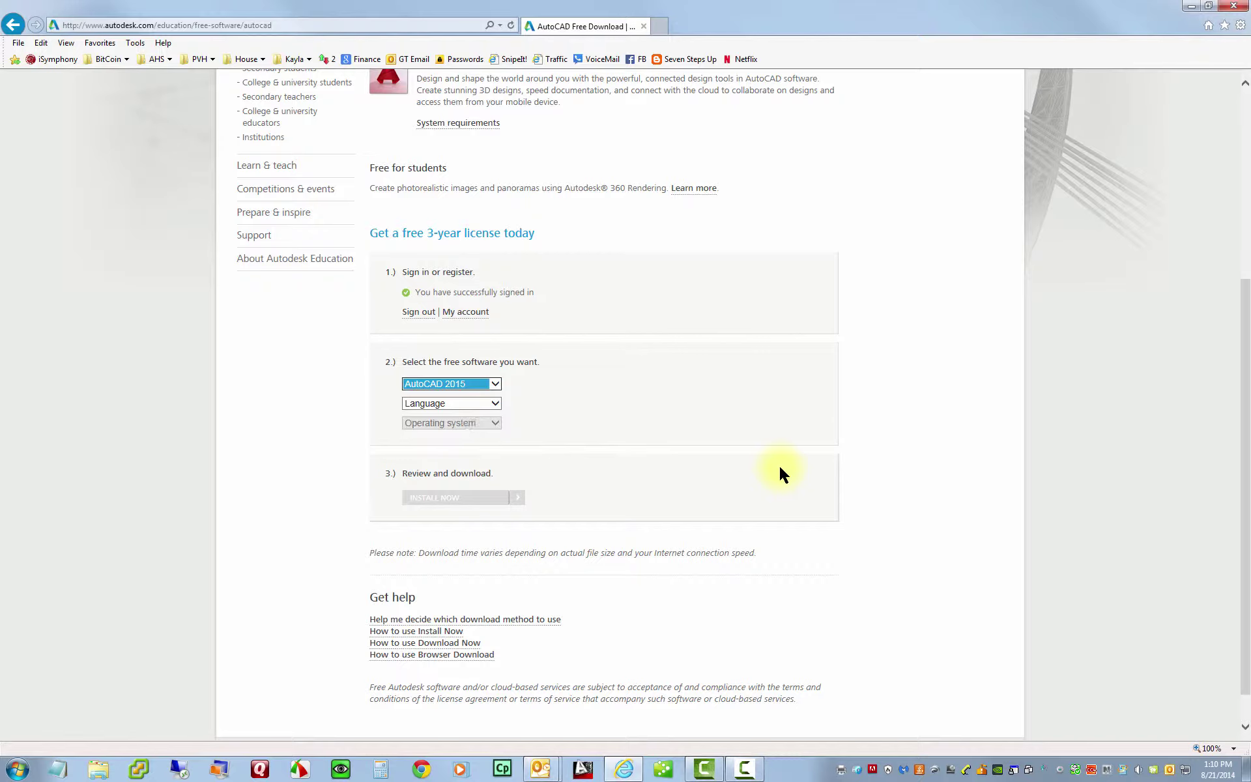
{"action": "left_click", "coordinate": [496, 404]}
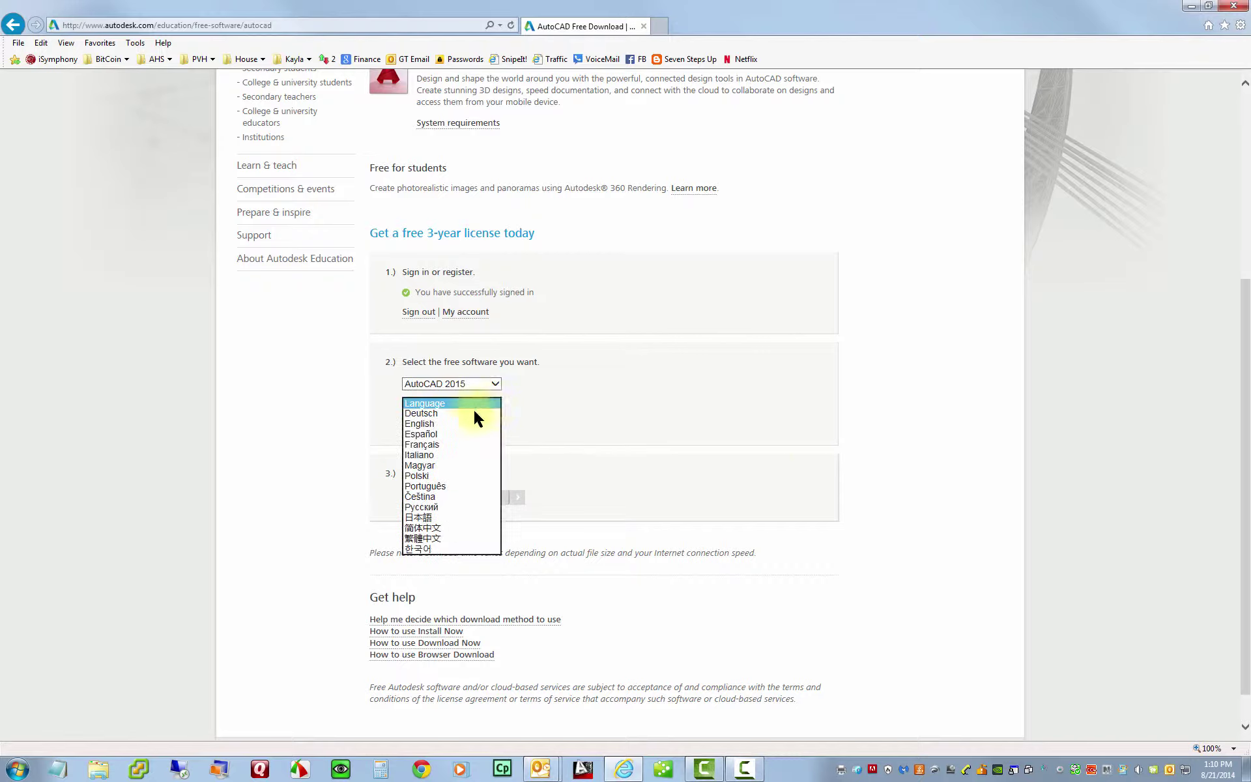
{"action": "left_click", "coordinate": [441, 425]}
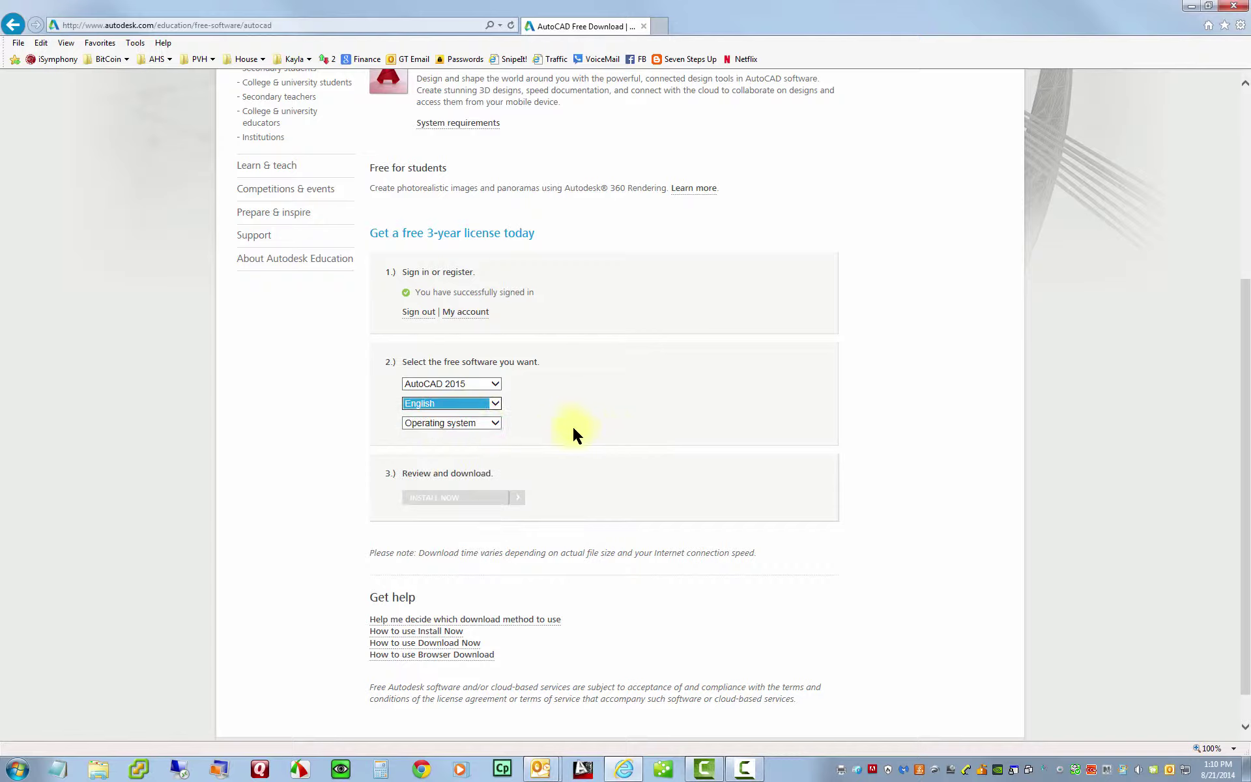
{"action": "left_click", "coordinate": [496, 424]}
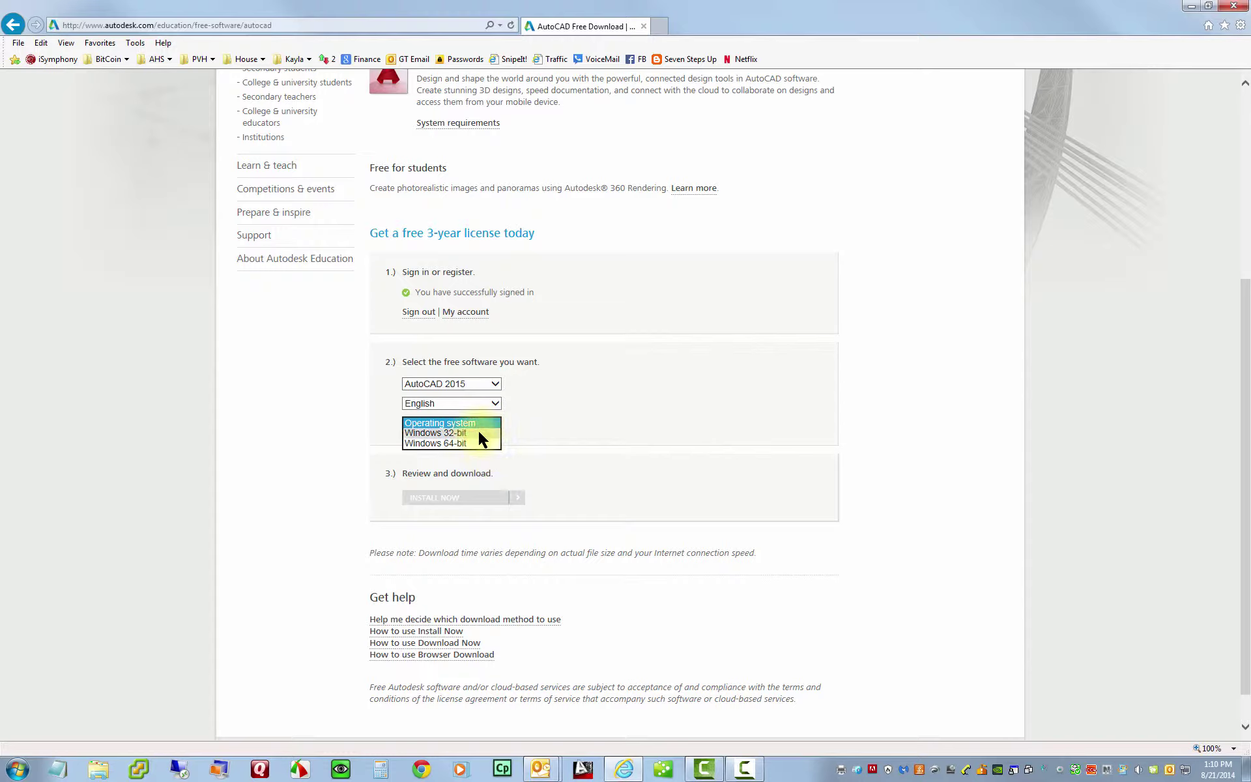
{"action": "left_click", "coordinate": [237, 428]}
- Open Computer Properties from the Start menu to view the System type
{"action": "left_click", "coordinate": [18, 769]}
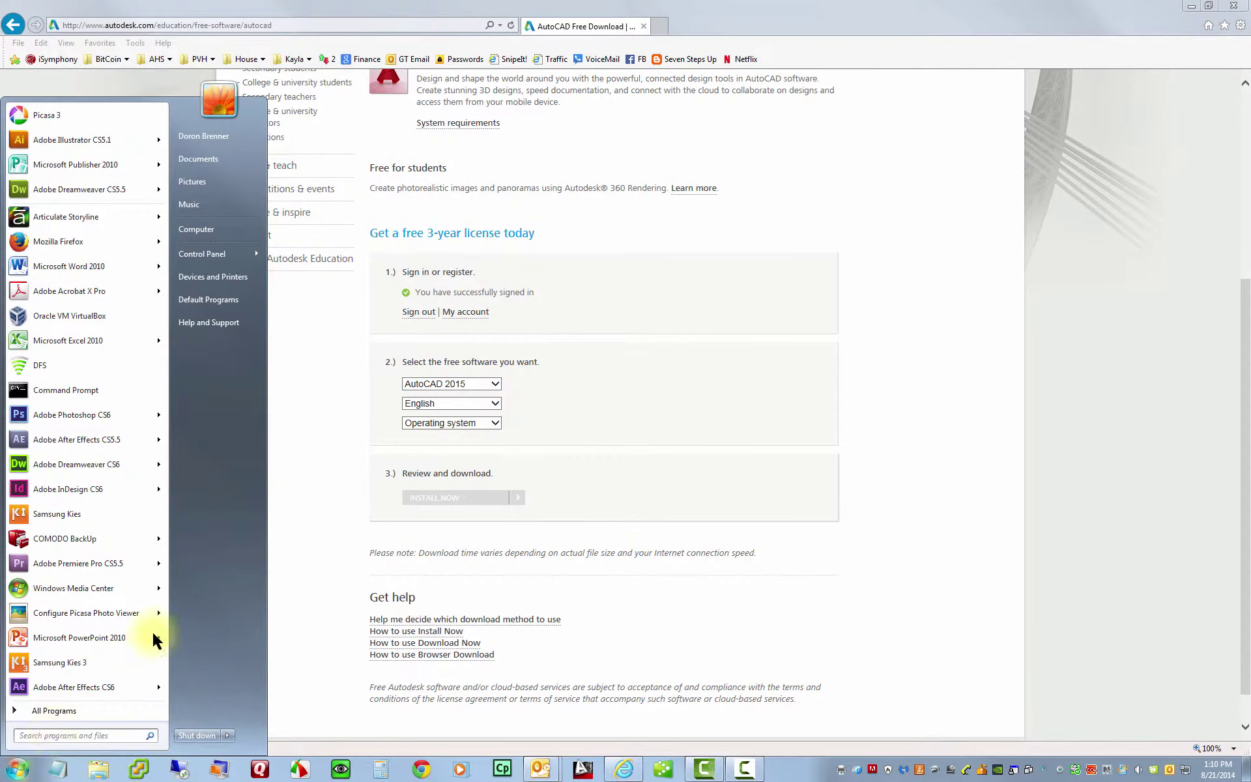
{"action": "right_click", "coordinate": [208, 232]}
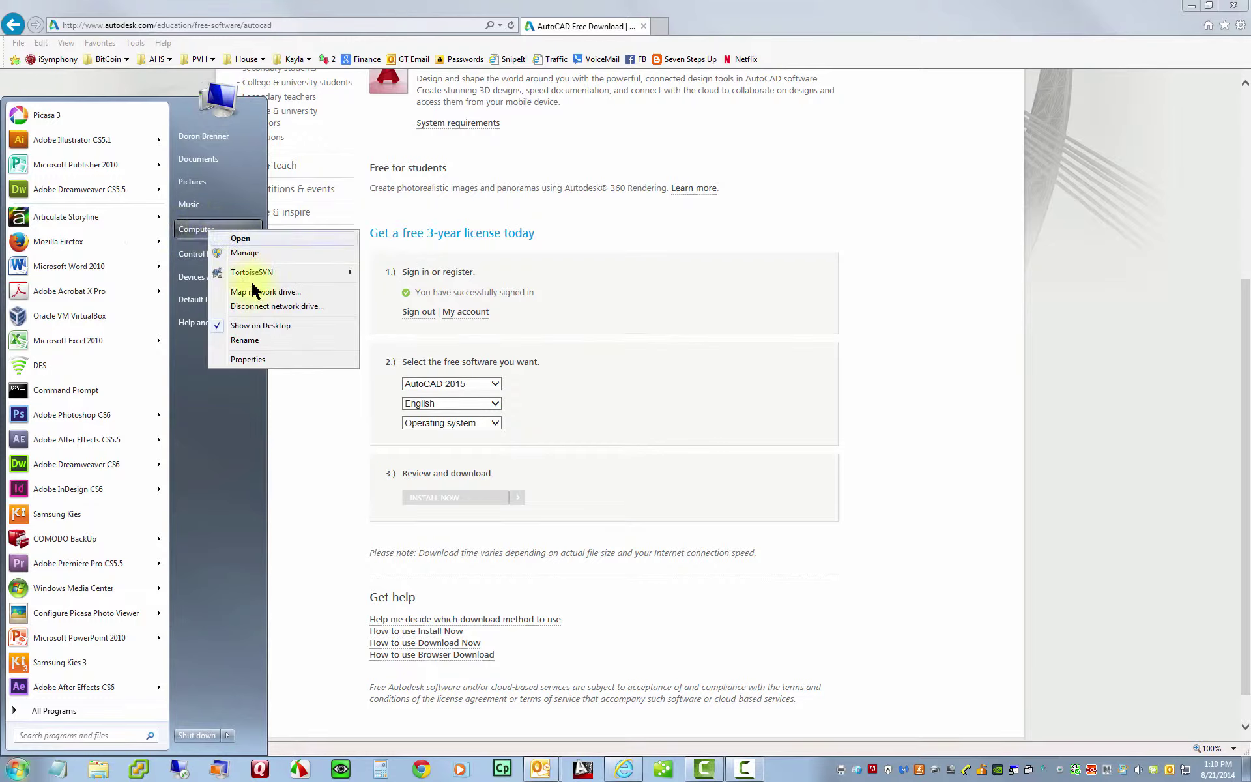
{"action": "left_click", "coordinate": [248, 359]}
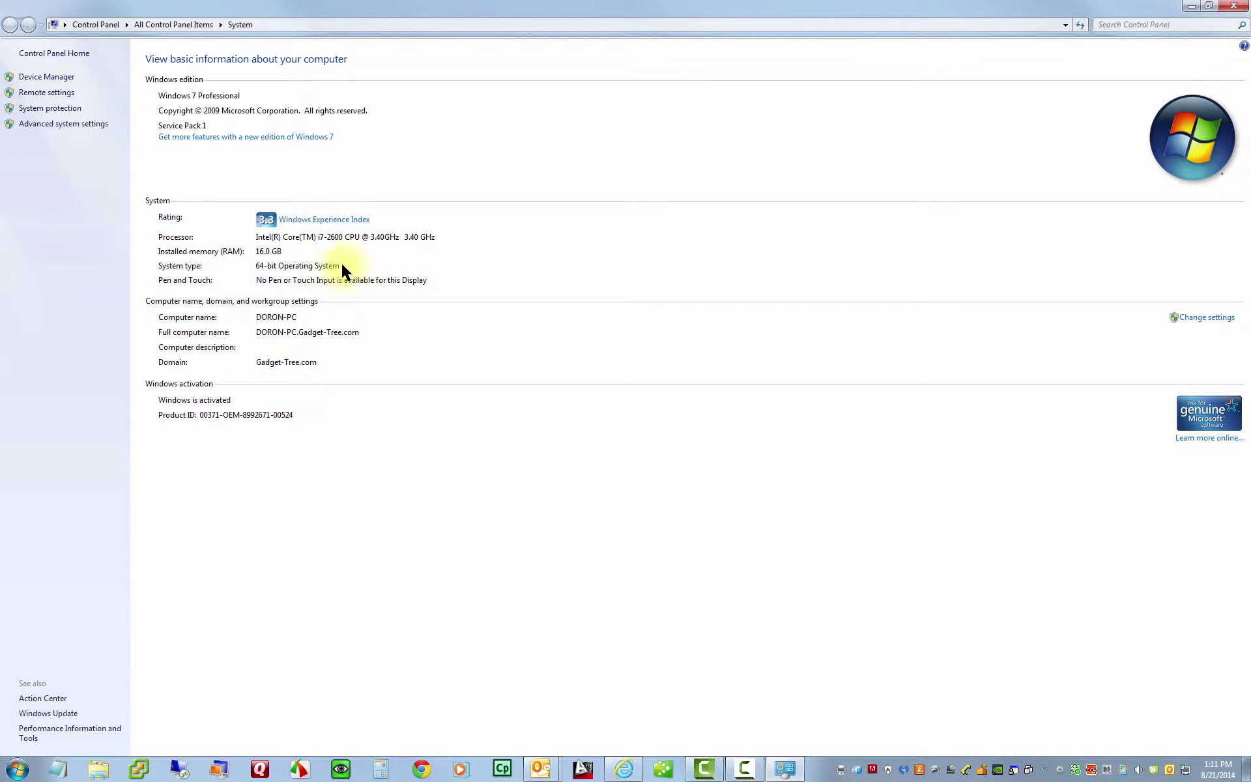
- Back in the browser, select Windows 64-bit as the operating system and expand the download method list
{"action": "left_click", "coordinate": [1233, 6]}
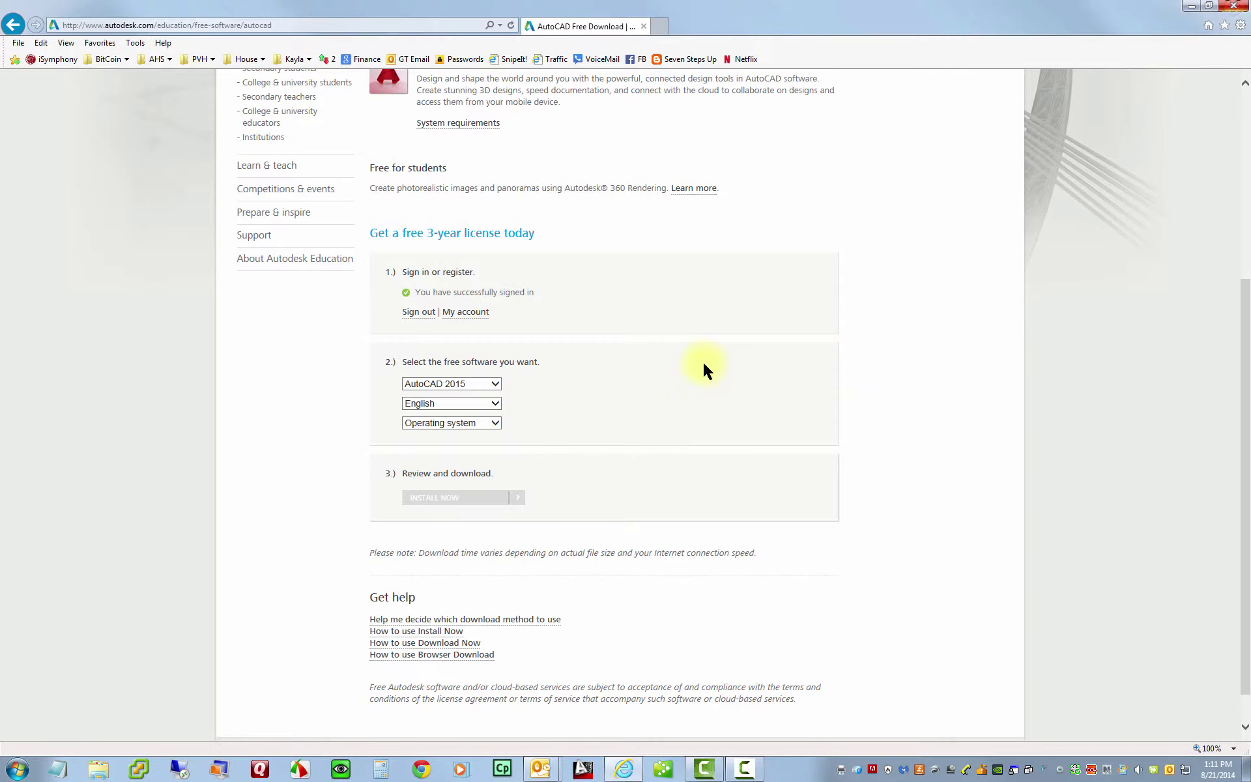
{"action": "left_click", "coordinate": [452, 422]}
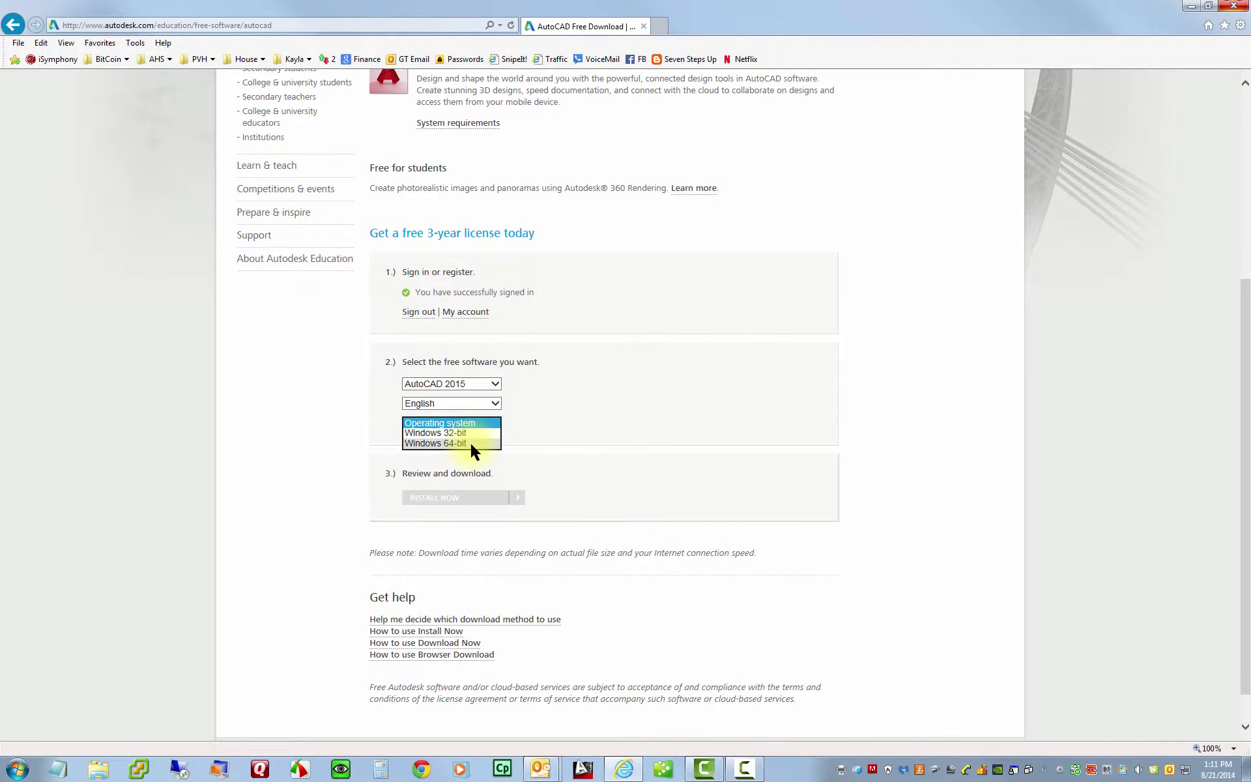
{"action": "left_click", "coordinate": [471, 443]}
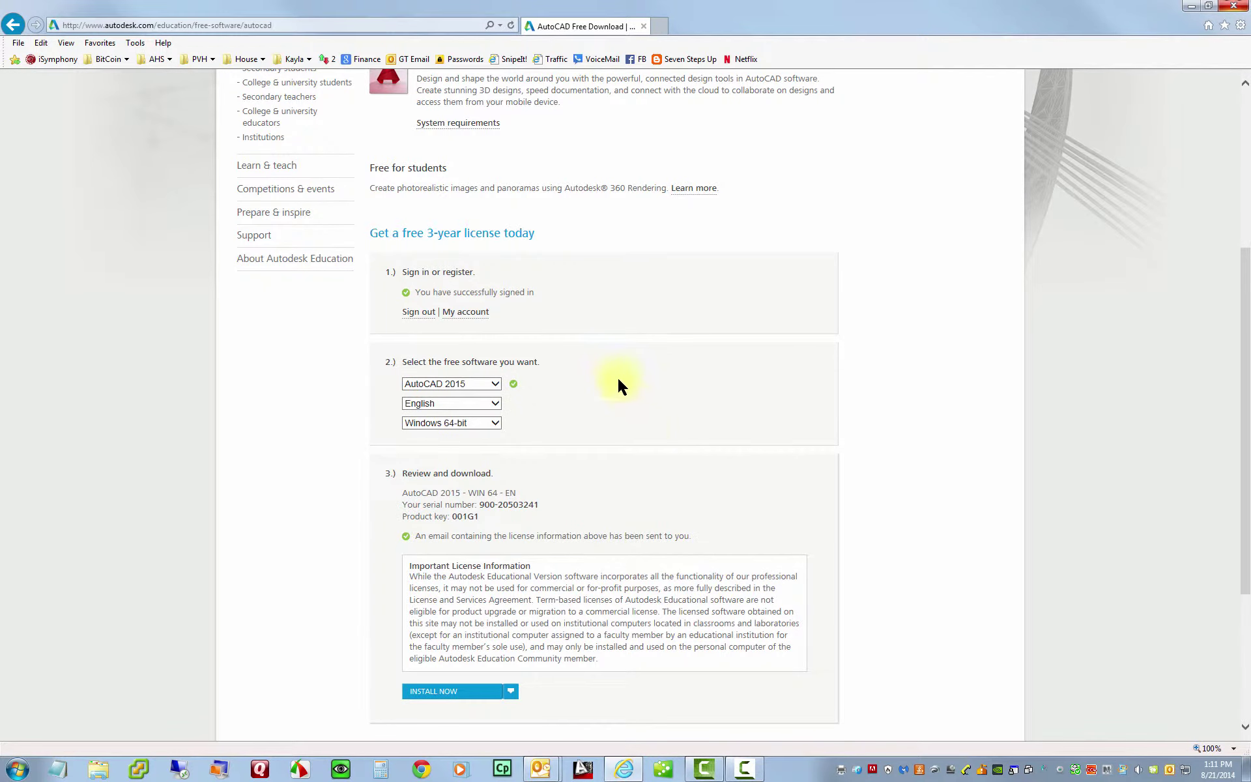
{"action": "scroll", "coordinate": [1101, 586], "scroll_direction": "down", "scroll_amount": 3}
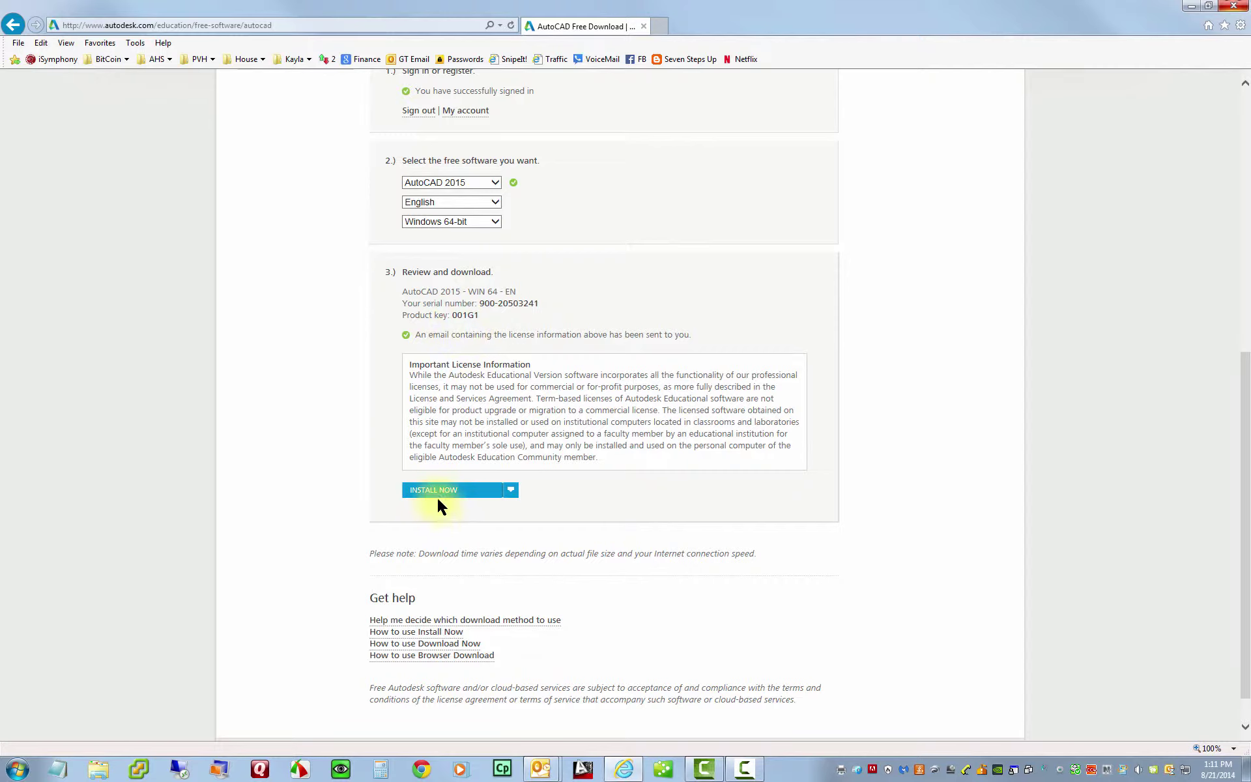
{"action": "left_click", "coordinate": [511, 491]}
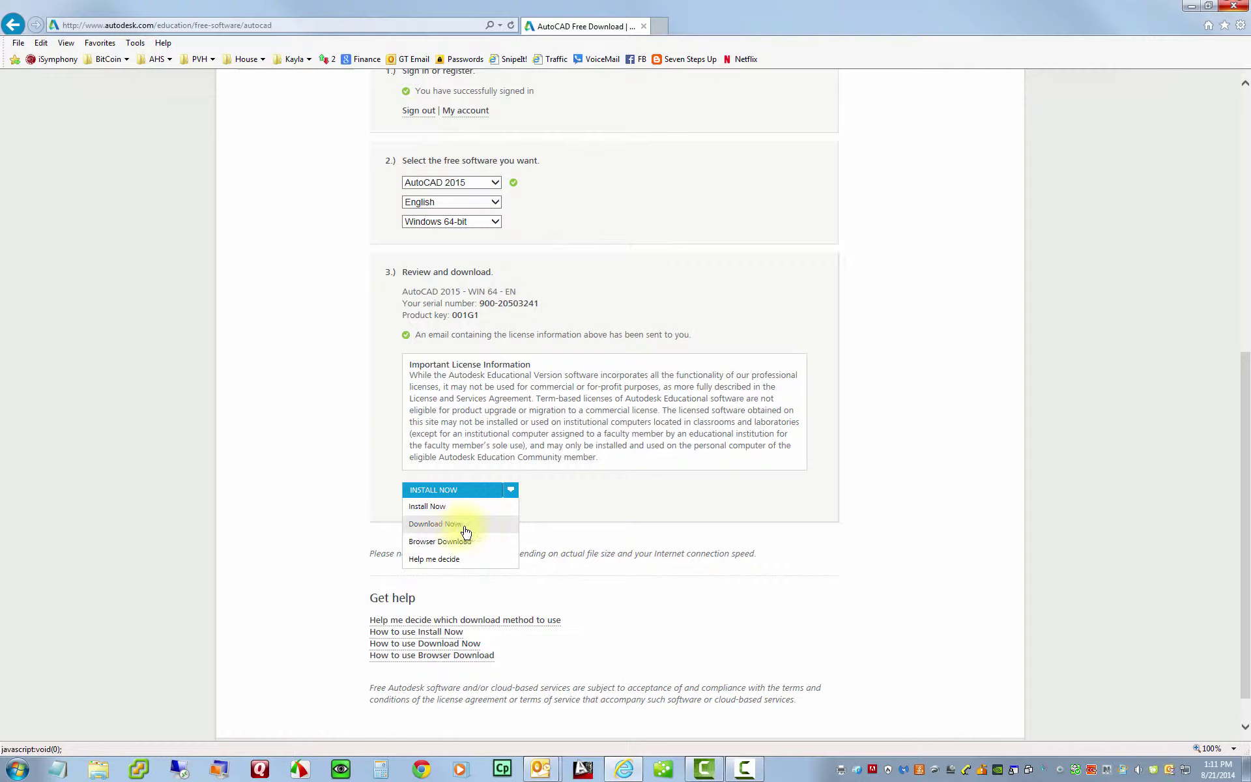
- Download AutodeskDownloadManagerSetup.exe with Save as, saving it to the Desktop
{"action": "left_click", "coordinate": [459, 532]}
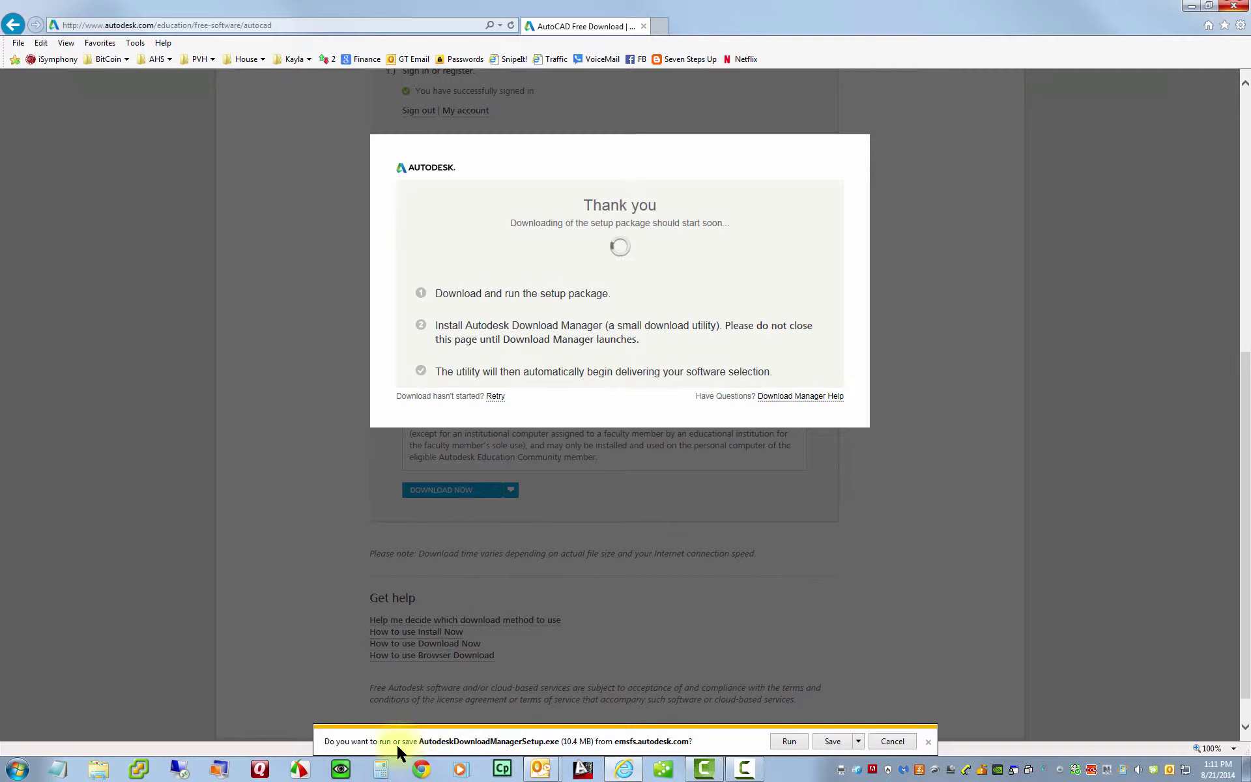
{"action": "left_click", "coordinate": [859, 743]}
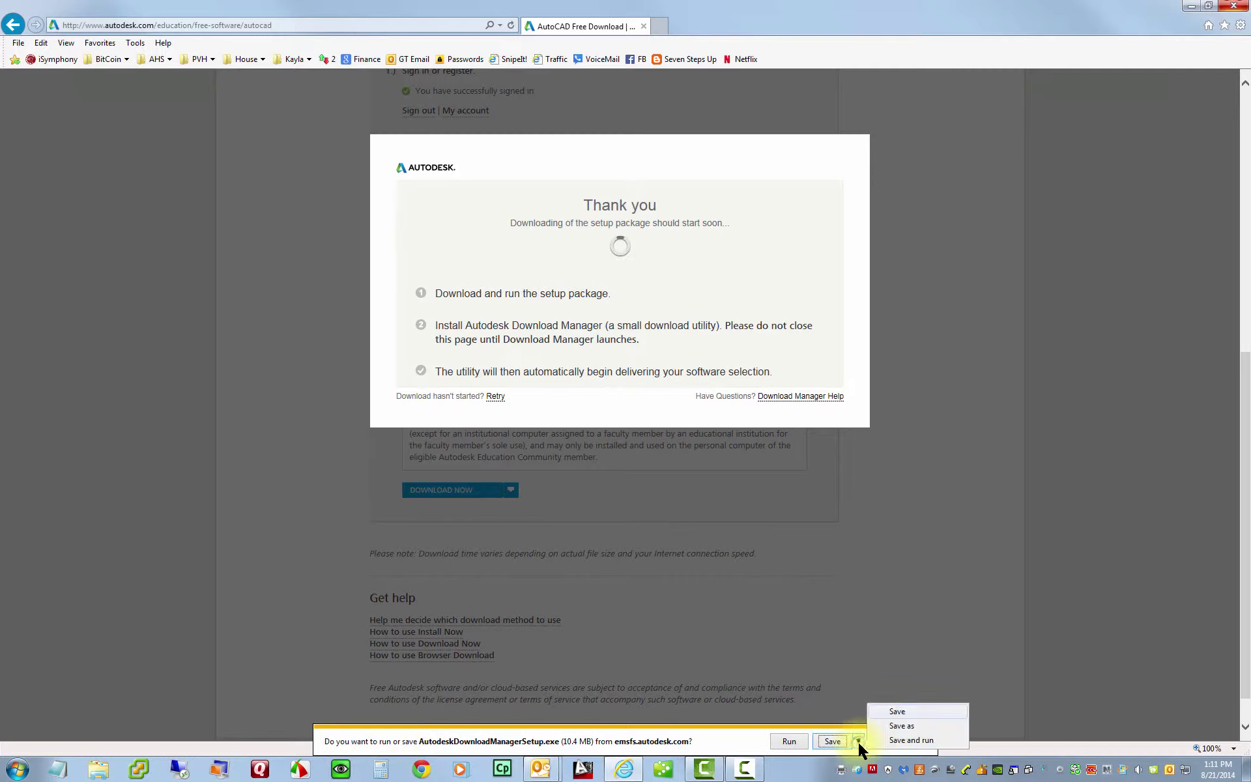
{"action": "left_click", "coordinate": [894, 726]}
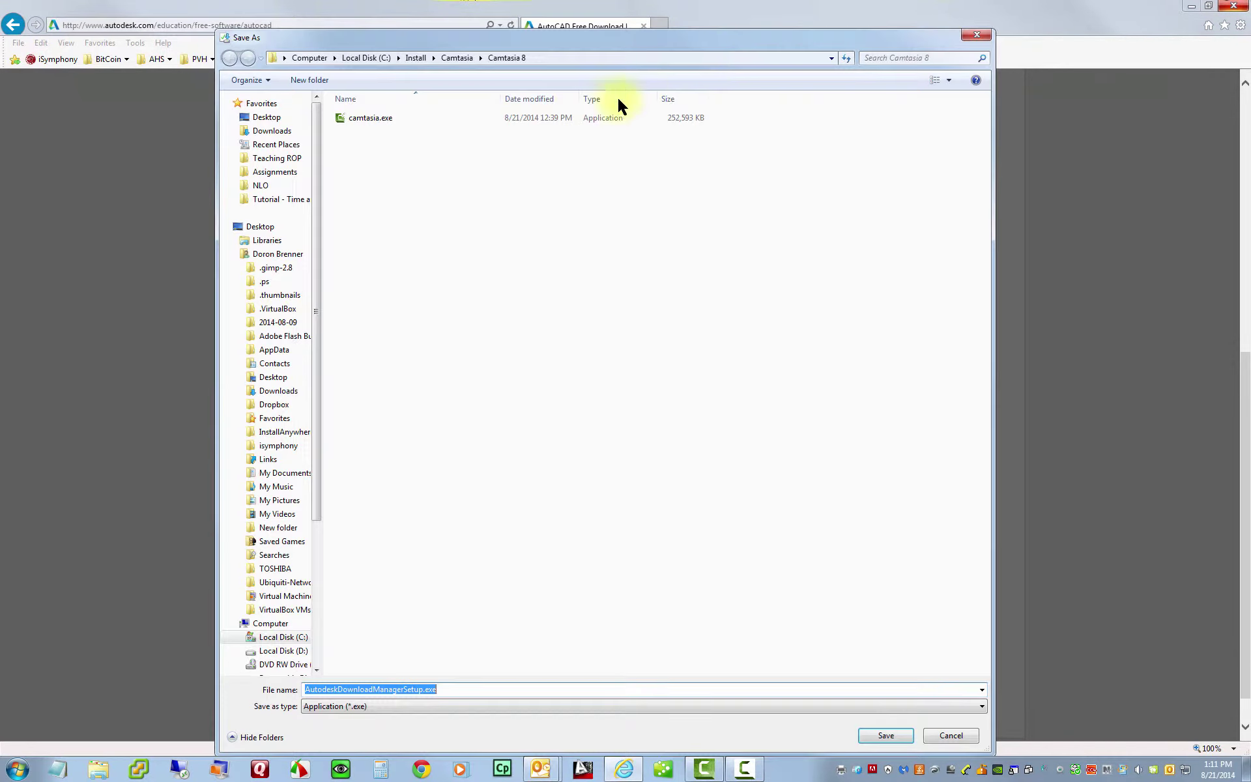
{"action": "left_click", "coordinate": [264, 116]}
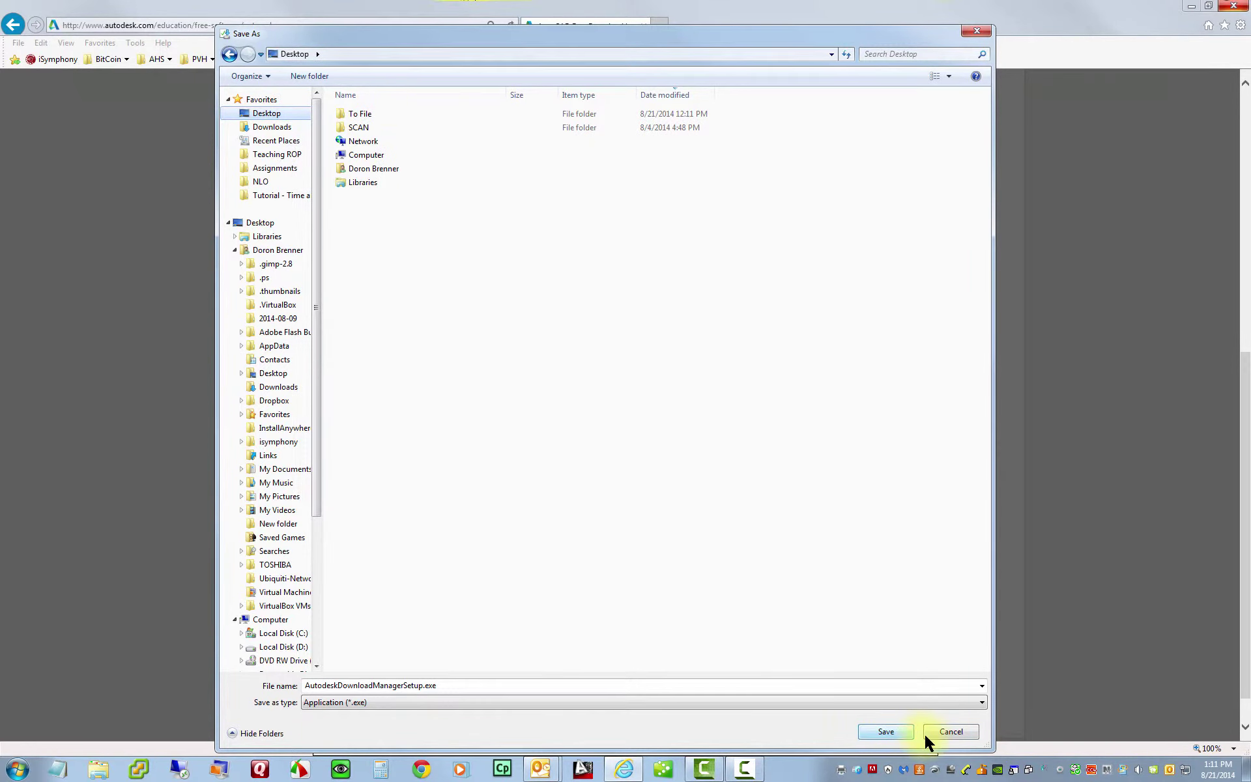
{"action": "left_click", "coordinate": [884, 732]}
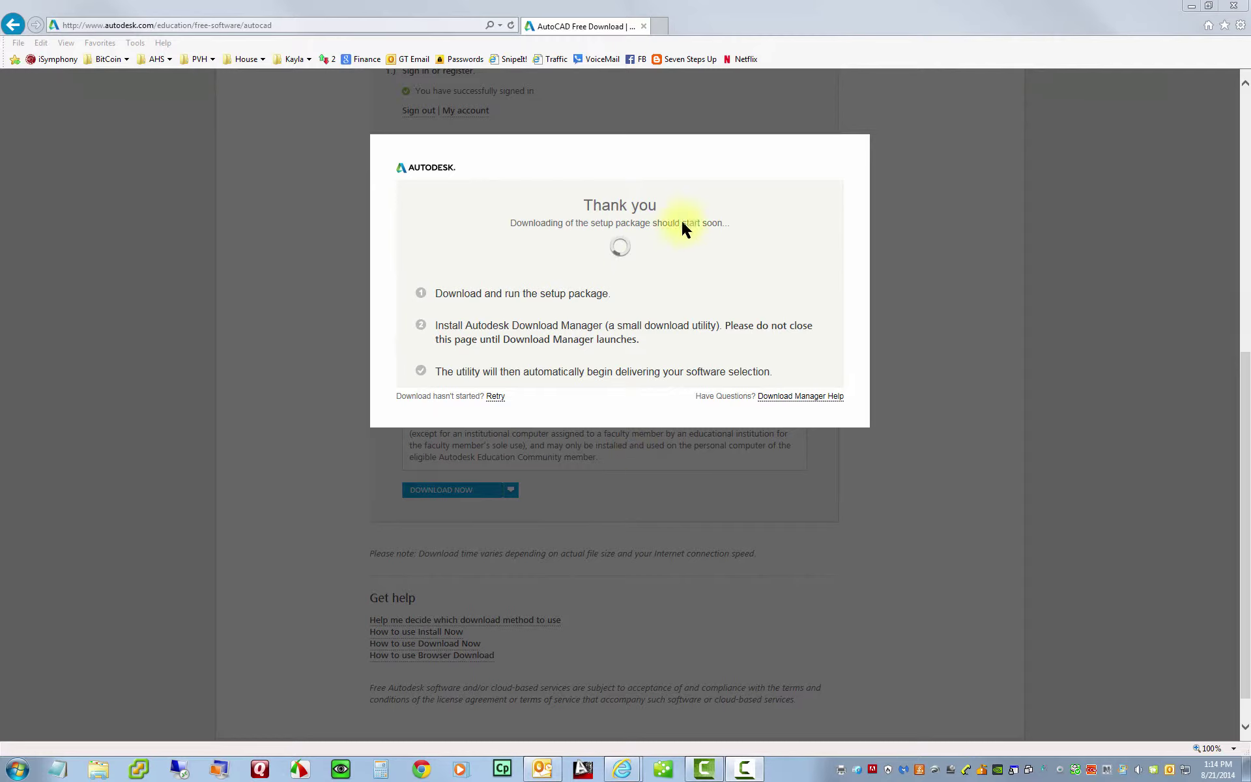
- Run AutodeskDownloadManagerSetup.exe from the desktop, agree to its licence and install Download Manager
{"action": "left_click", "coordinate": [1188, 6]}
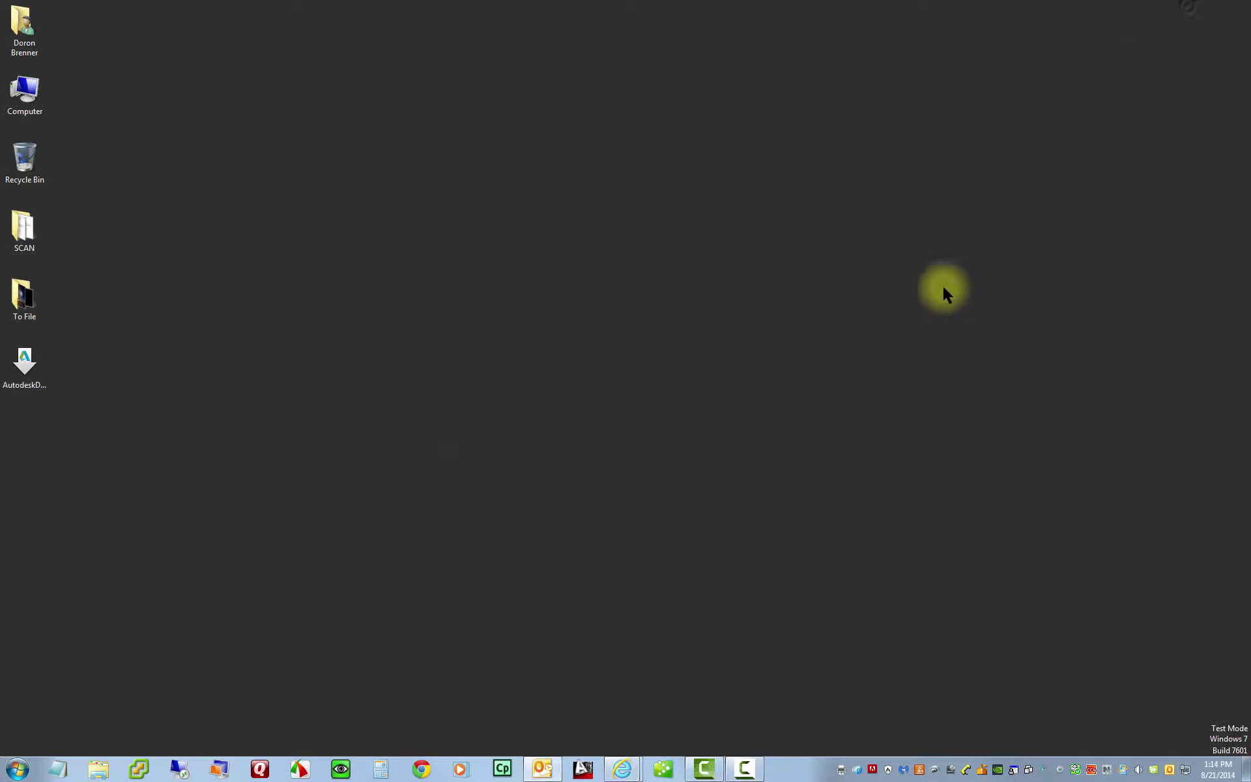
{"action": "left_click", "coordinate": [24, 364]}
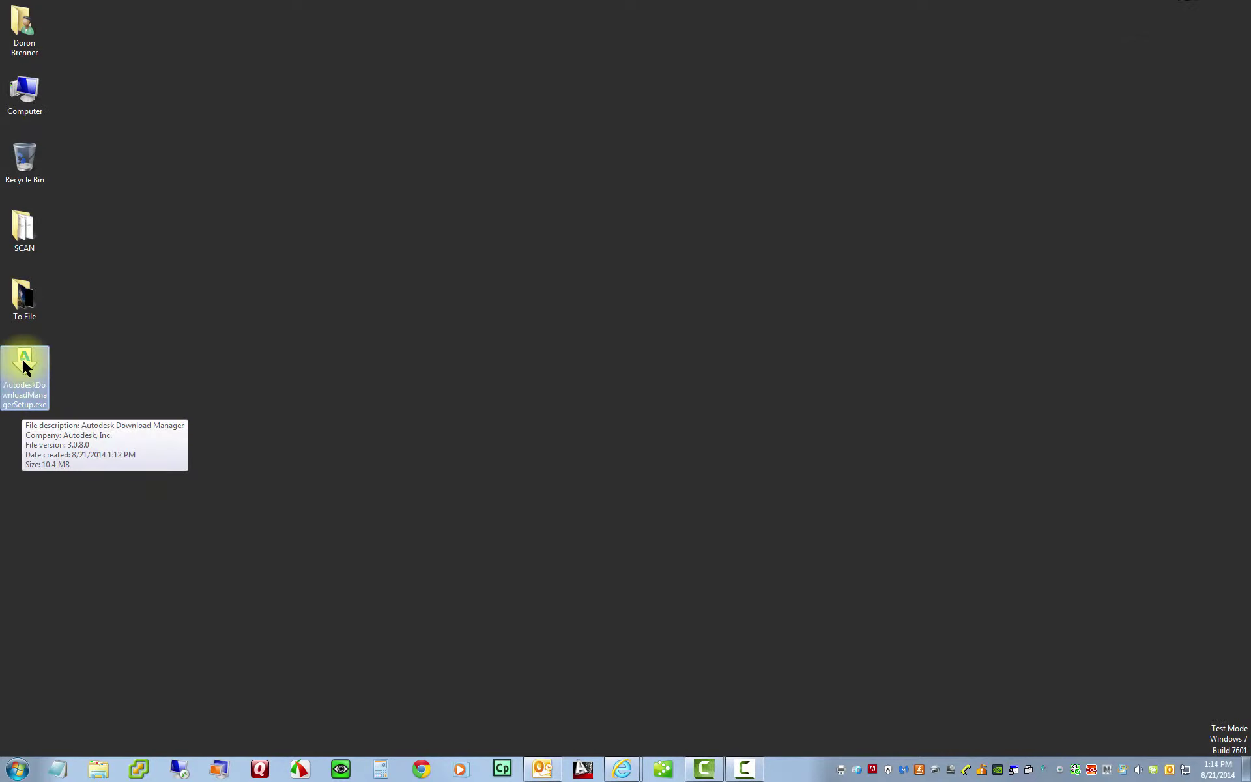
{"action": "double_click", "coordinate": [24, 370]}
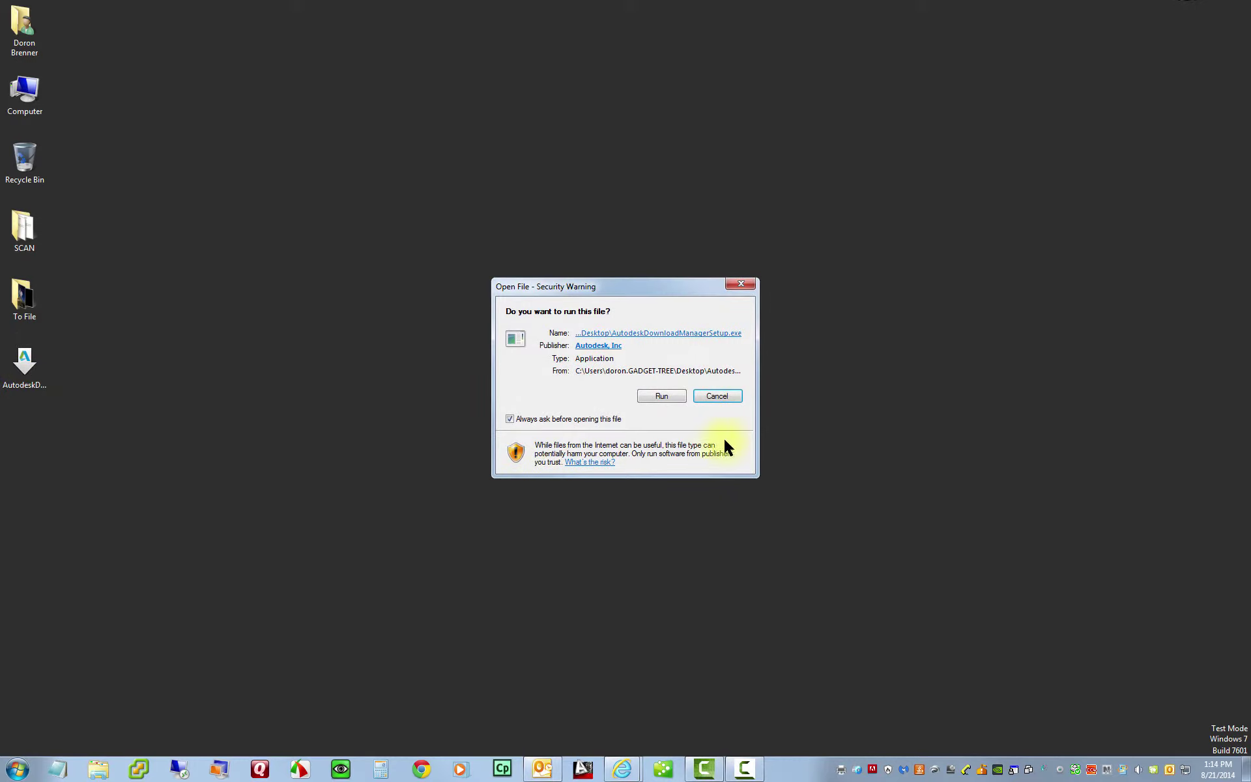
{"action": "left_click", "coordinate": [662, 397]}
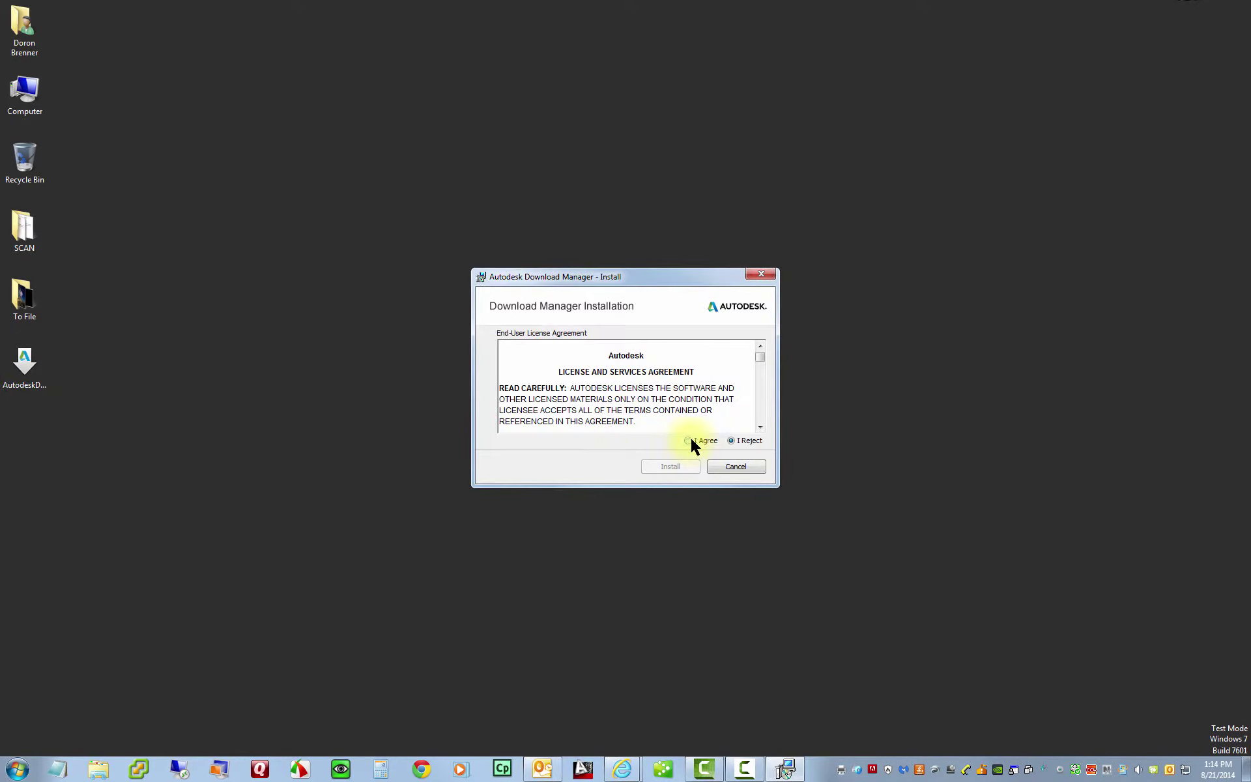
{"action": "left_click", "coordinate": [691, 441]}
{"action": "left_click", "coordinate": [685, 468]}
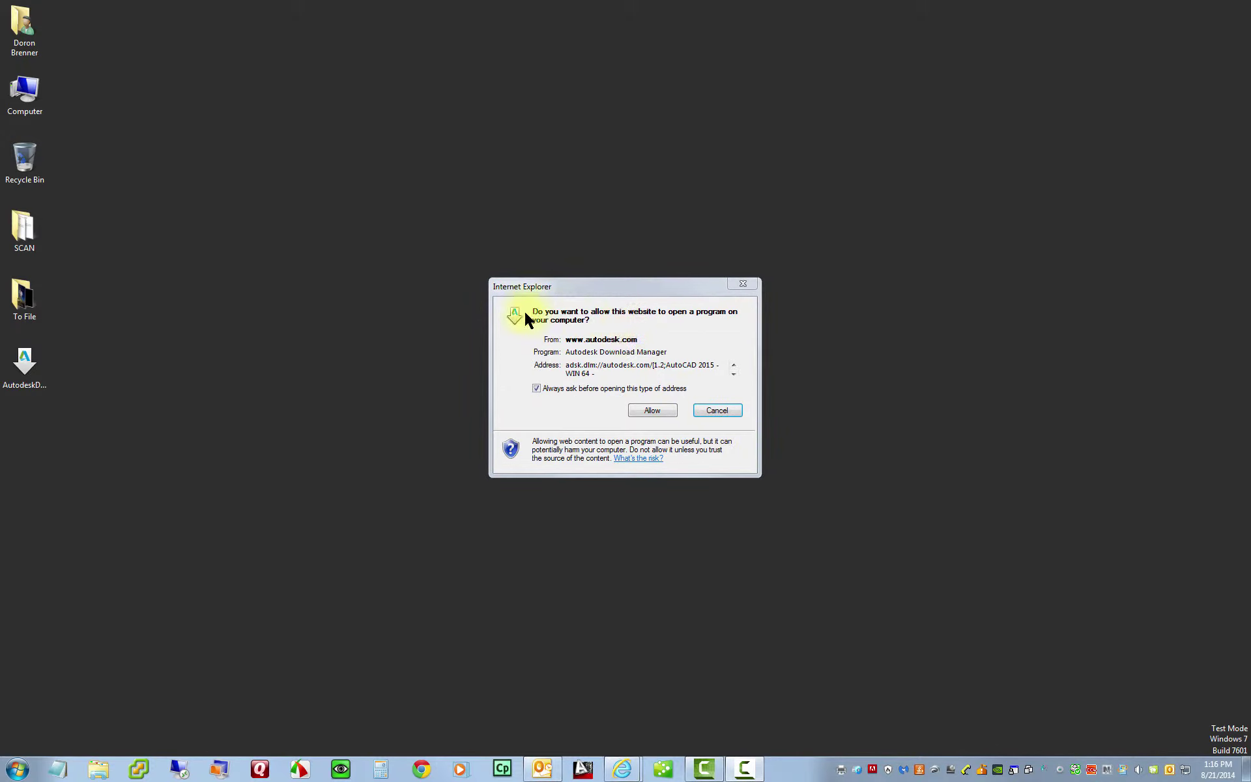
- Allow Download Manager, set the Desktop as save folder and start the AutoCAD 2015 WIN 64 download
{"action": "left_click", "coordinate": [654, 411]}
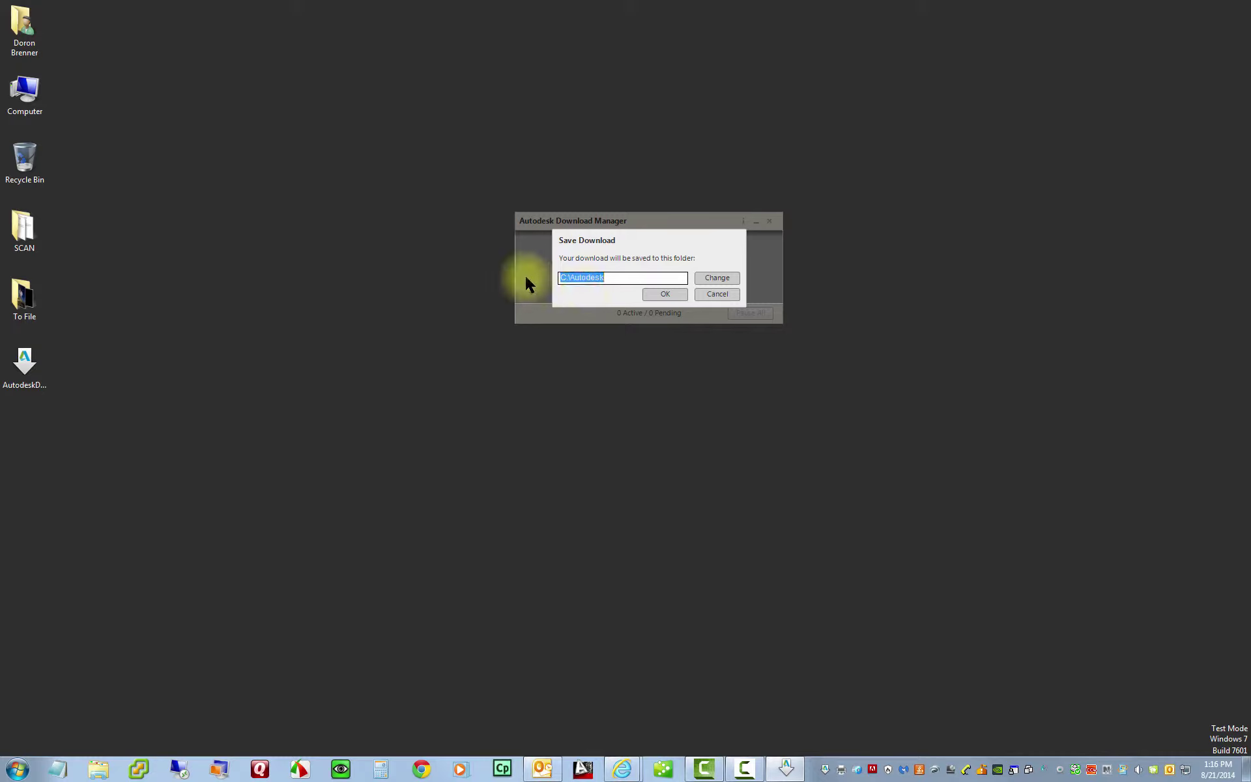
{"action": "left_click", "coordinate": [717, 278]}
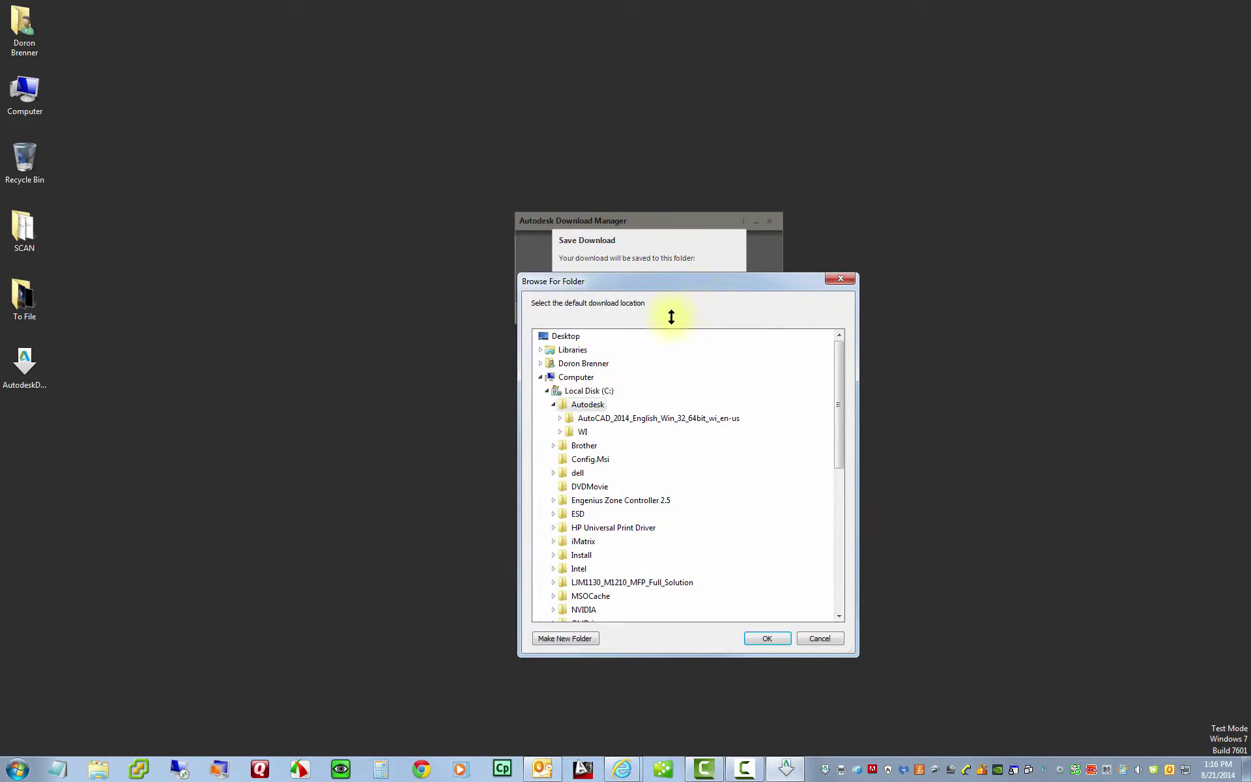
{"action": "left_click", "coordinate": [567, 336]}
{"action": "left_click", "coordinate": [764, 639]}
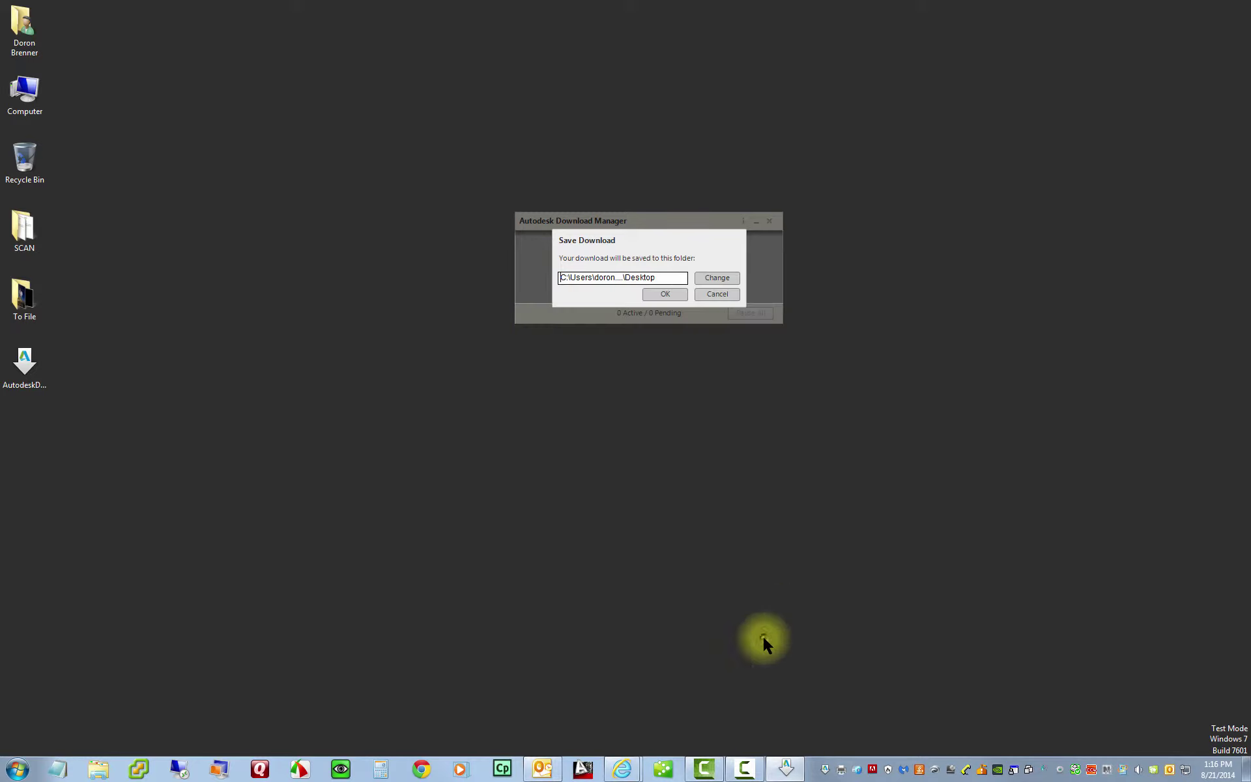
{"action": "left_click", "coordinate": [665, 294]}
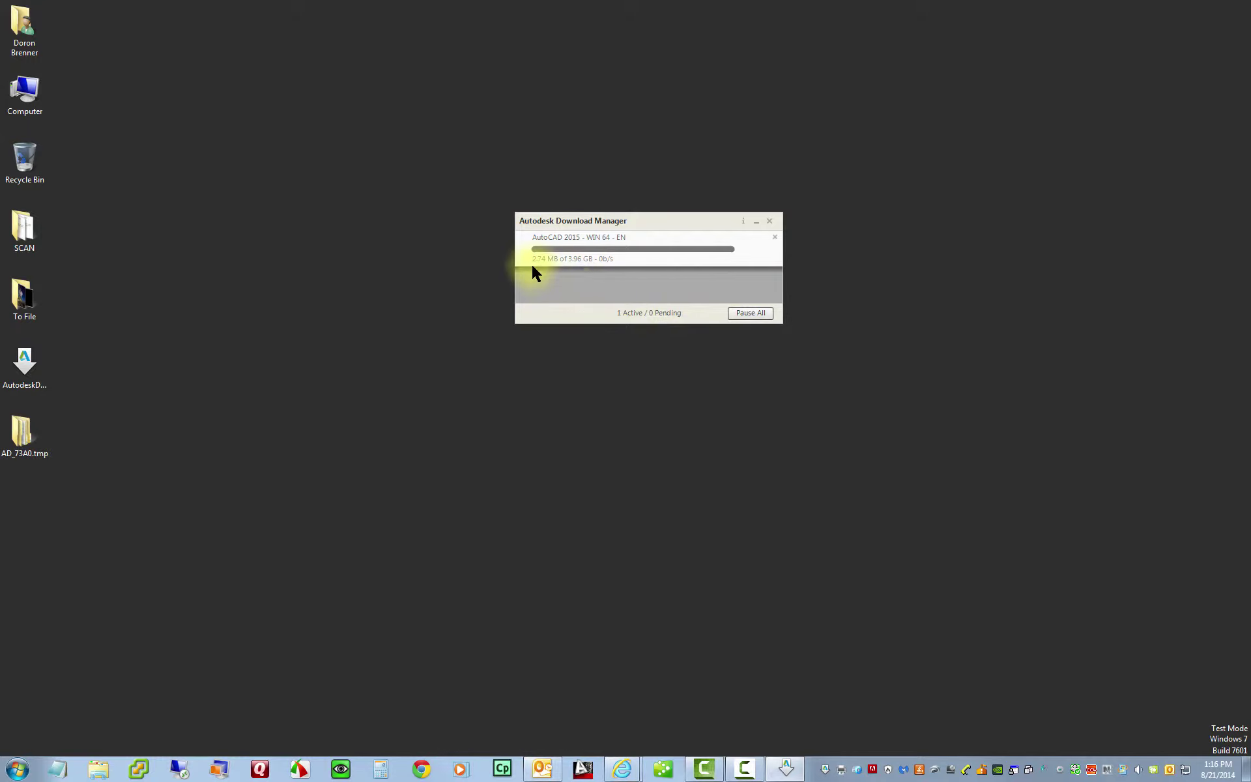
- Wait for the 3.96 GB AutoCAD 2015 download to finish and the setup window to appear
{"action": "mouse_move", "coordinate": [576, 265]}
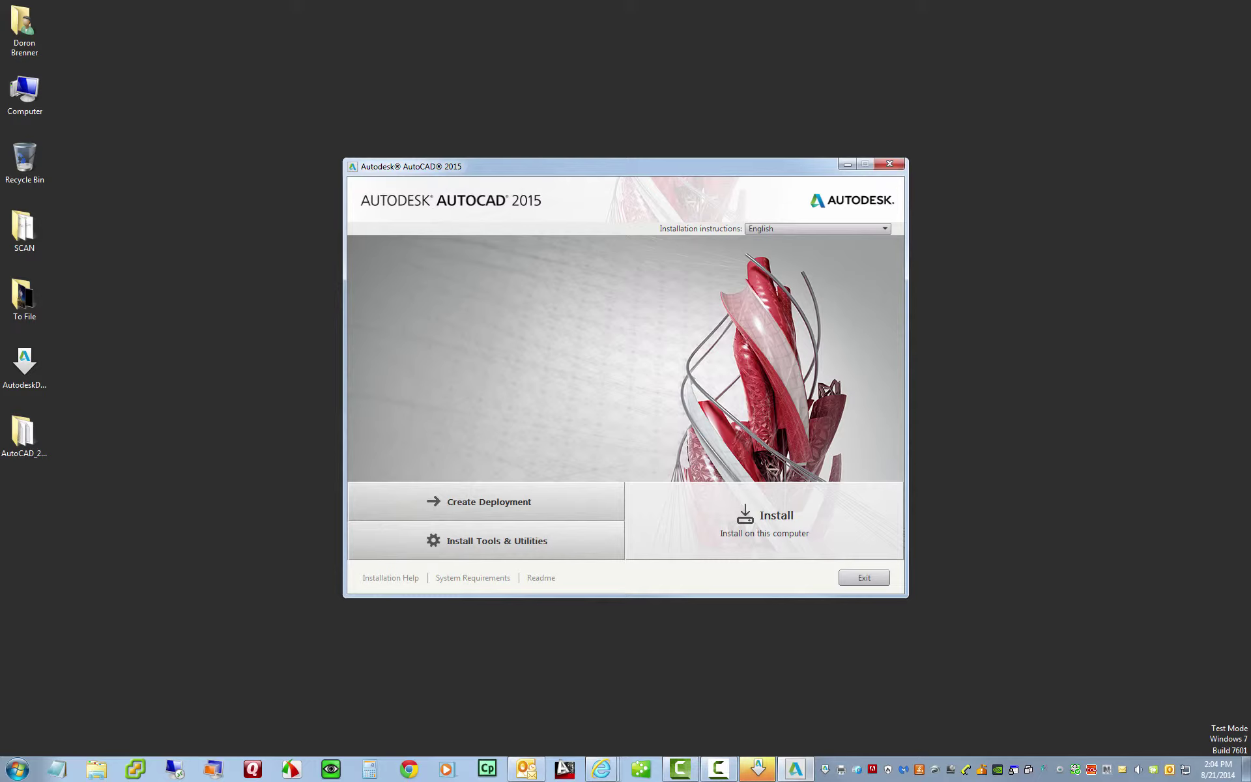
- Choose Install, scroll through and accept the AutoCAD 2015 license agreement, then go Next
{"action": "left_click", "coordinate": [748, 514]}
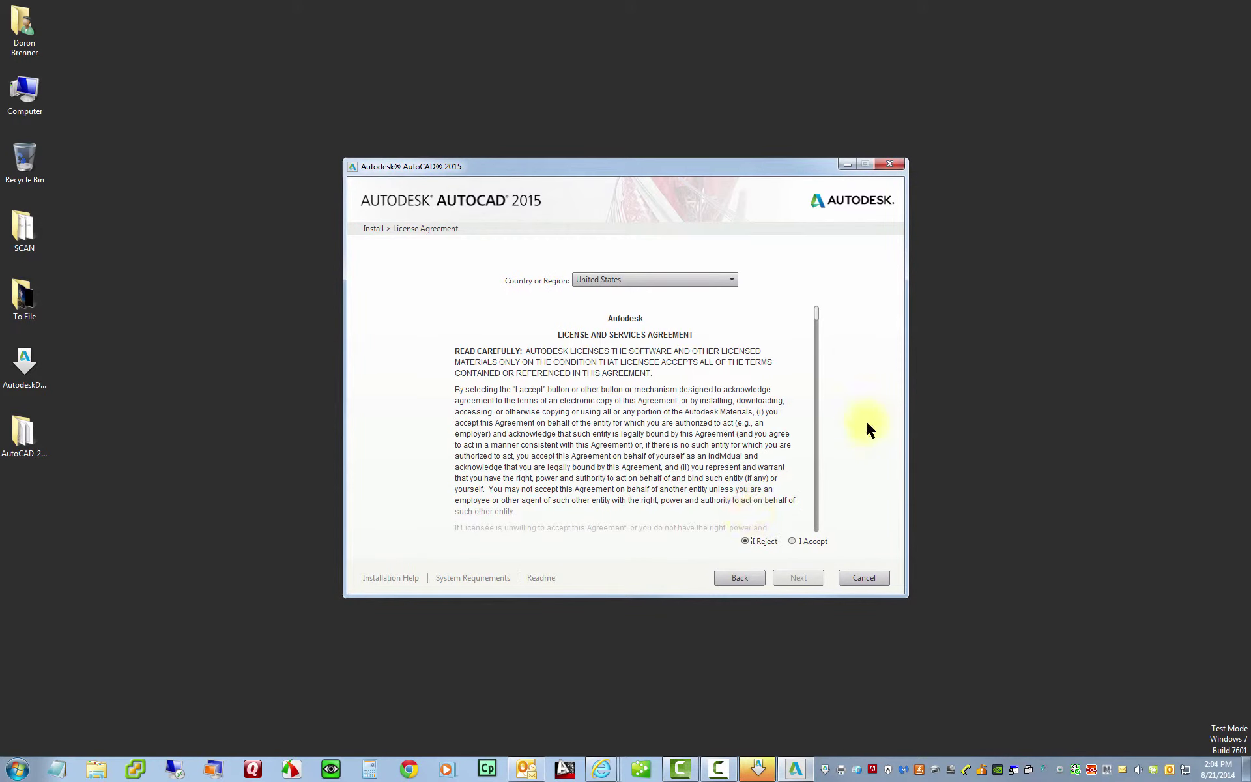
{"action": "left_click_drag", "start_coordinate": [817, 324], "coordinate": [807, 539]}
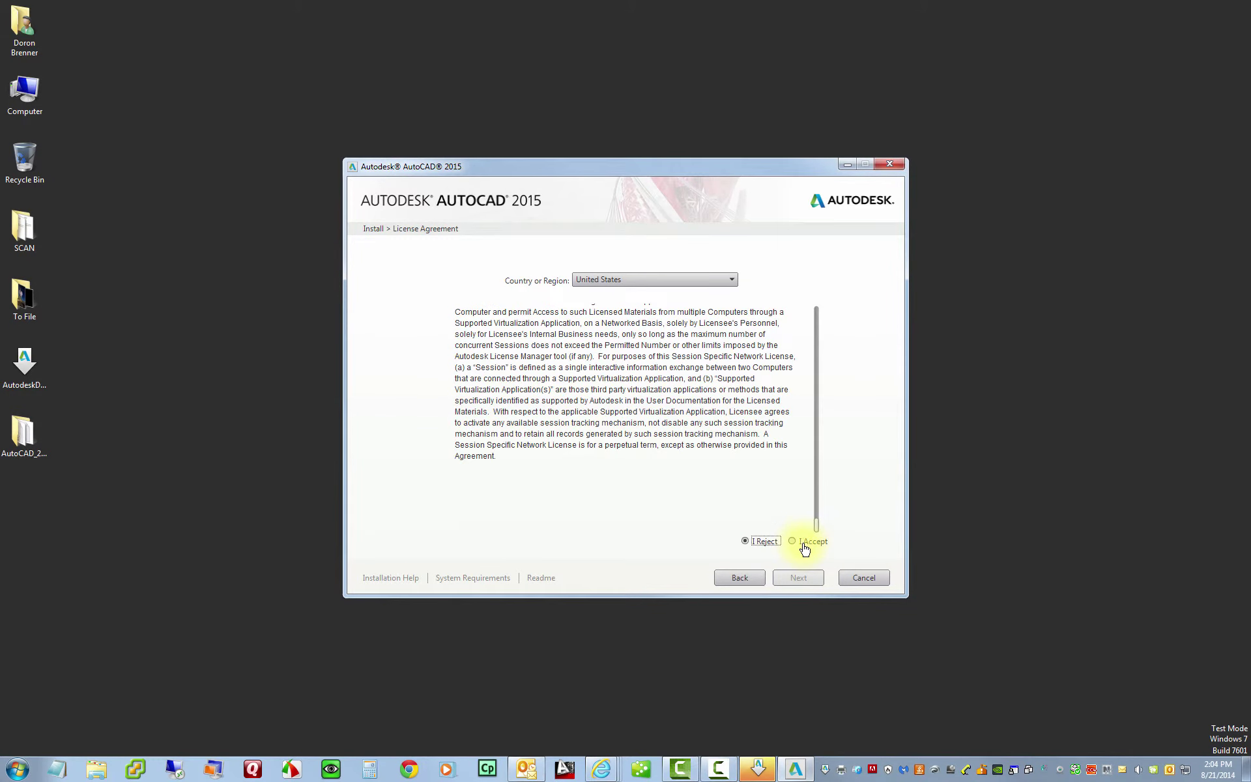
{"action": "left_click", "coordinate": [792, 544]}
{"action": "left_click", "coordinate": [807, 581]}
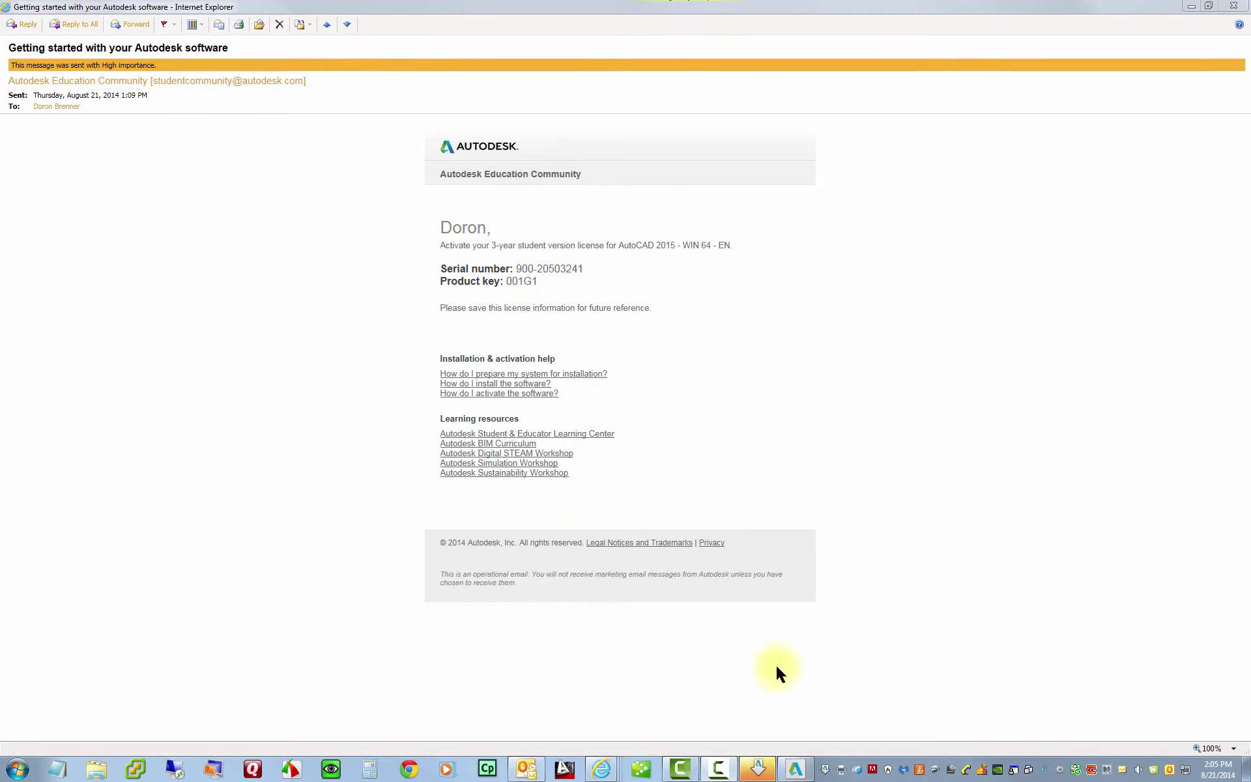
- Place the installer beside the licence e-mail, enter the serial number and product key, and continue
{"action": "left_click", "coordinate": [794, 769]}
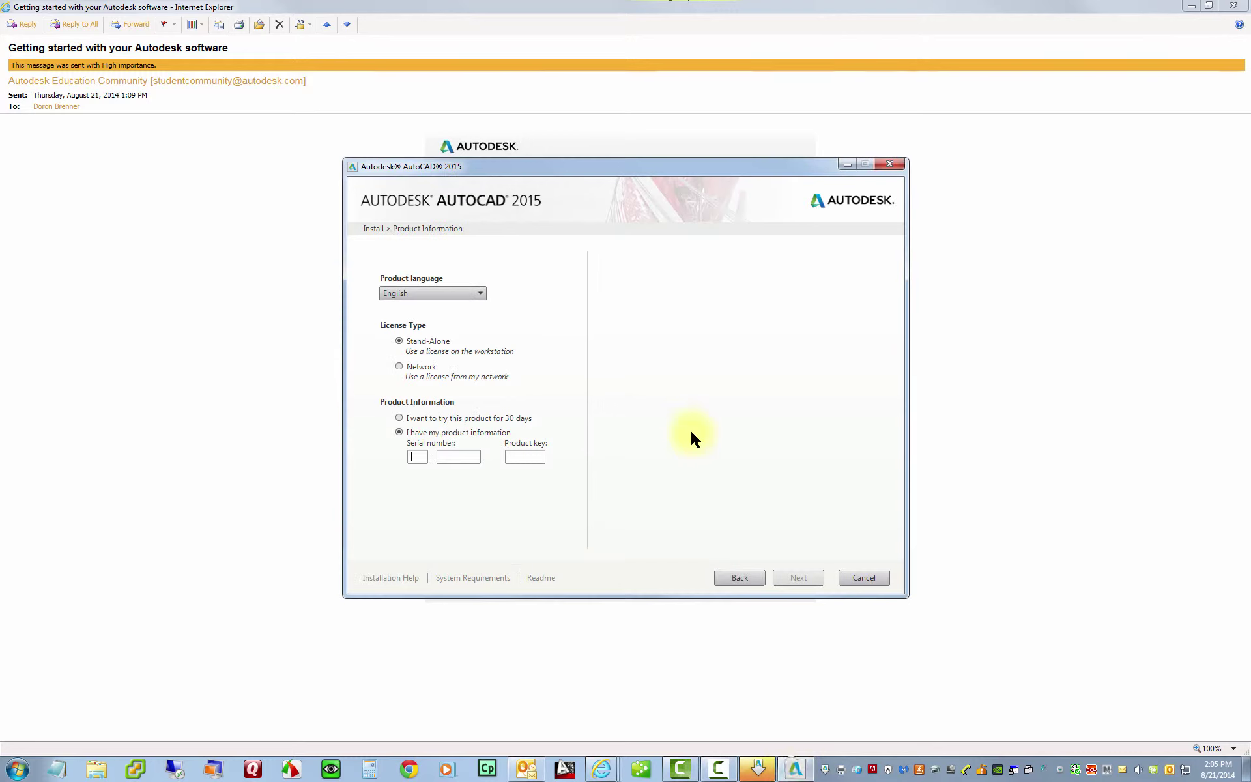
{"action": "left_click_drag", "start_coordinate": [612, 194], "coordinate": [817, 275]}
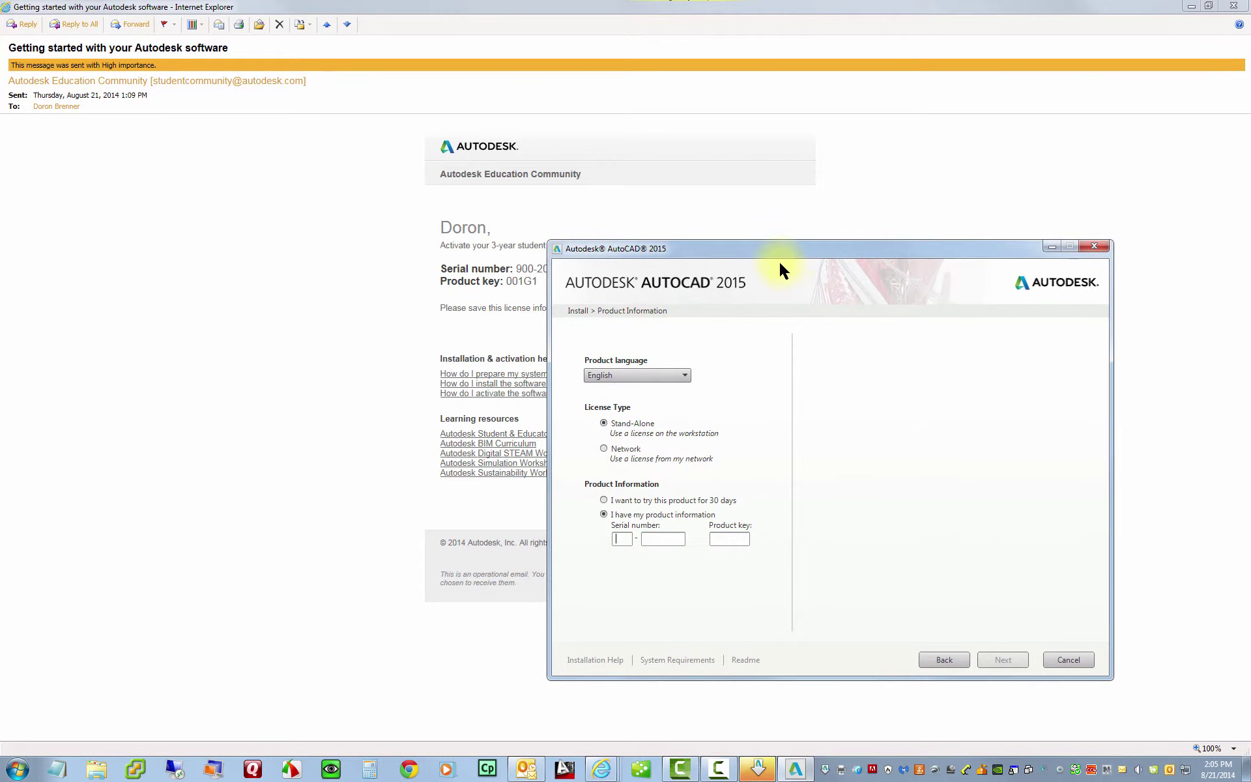
{"action": "left_click_drag", "start_coordinate": [720, 265], "coordinate": [814, 315]}
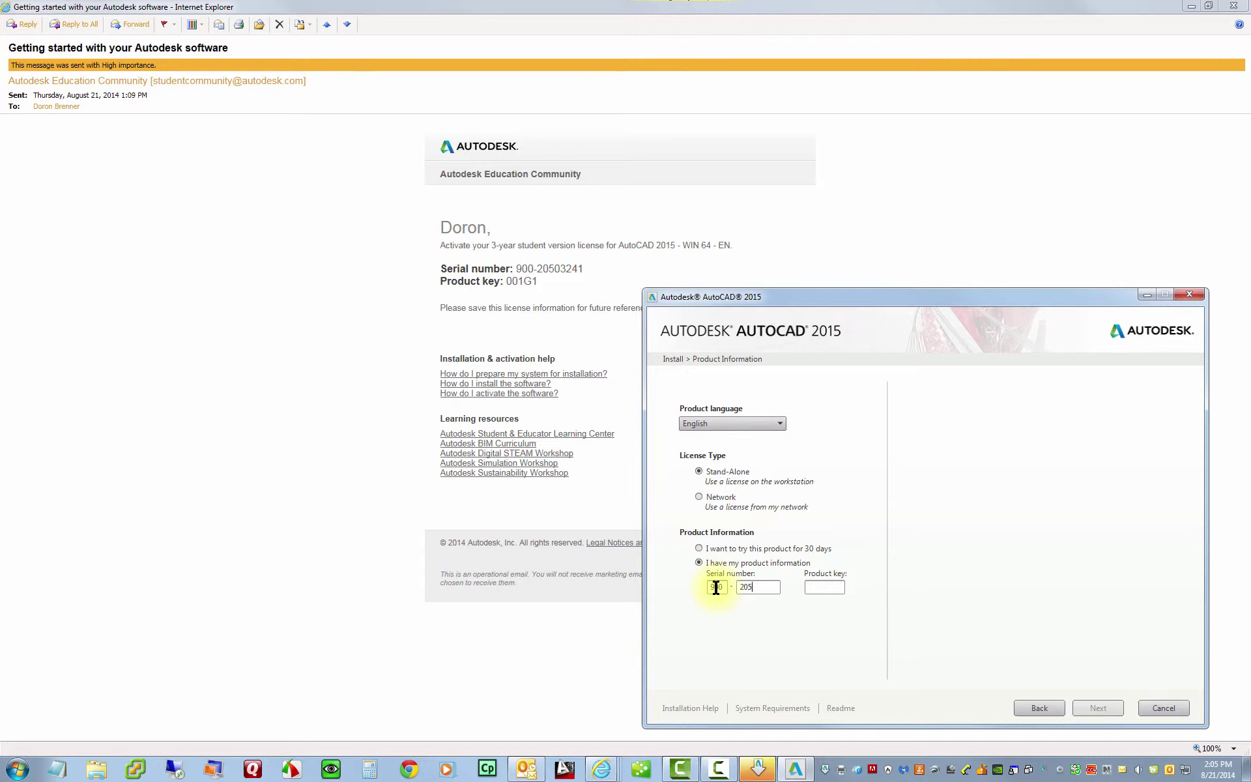
{"action": "type", "text": "41"}
{"action": "type", "text": "001G1"}
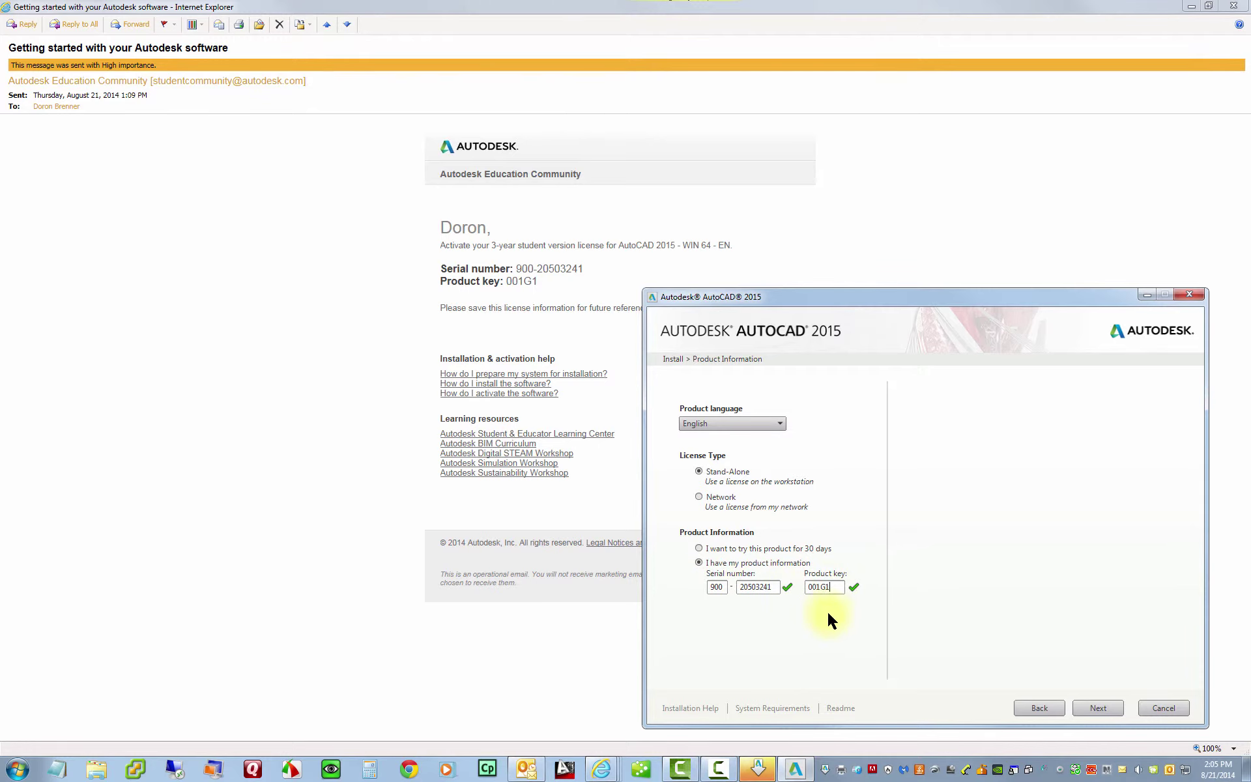
{"action": "left_click", "coordinate": [1107, 710]}
{"action": "left_click", "coordinate": [1234, 7]}
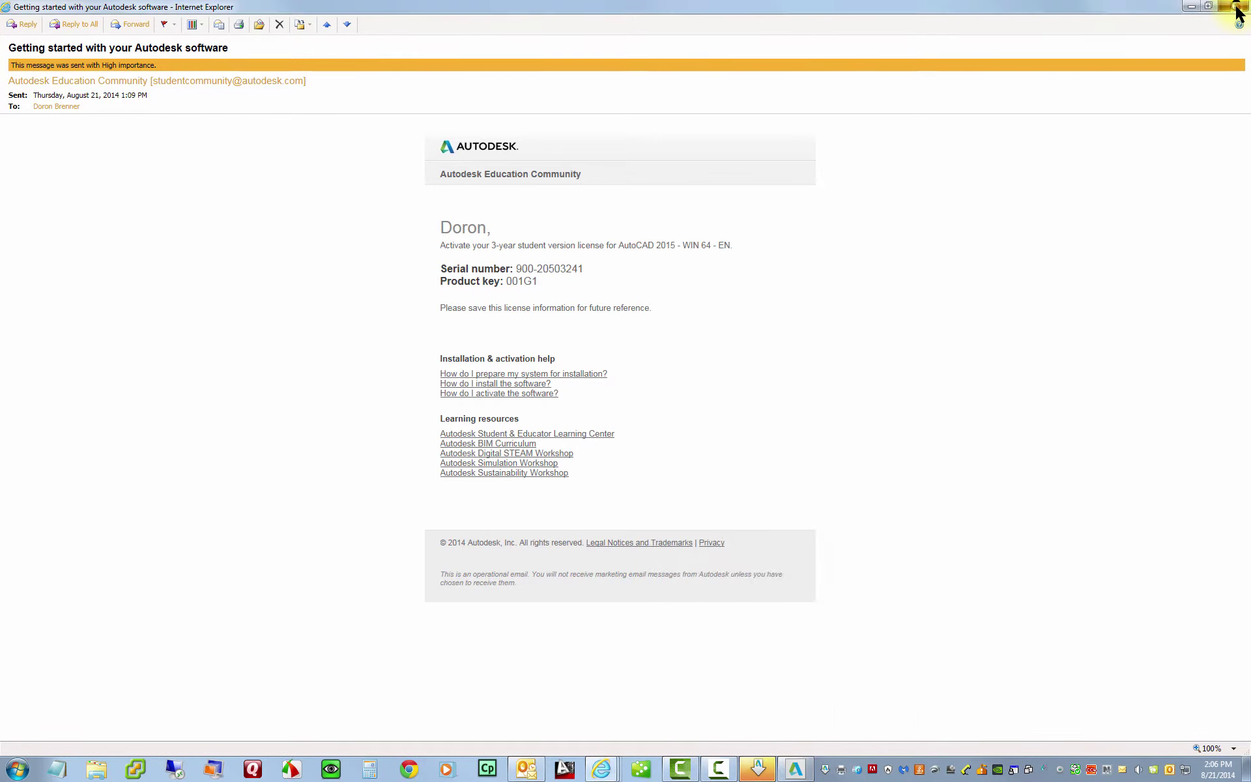
- Close the mail window, recentre the installer and install AutoCAD 2015, ReCap and Autodesk 360
{"action": "left_click", "coordinate": [1238, 5]}
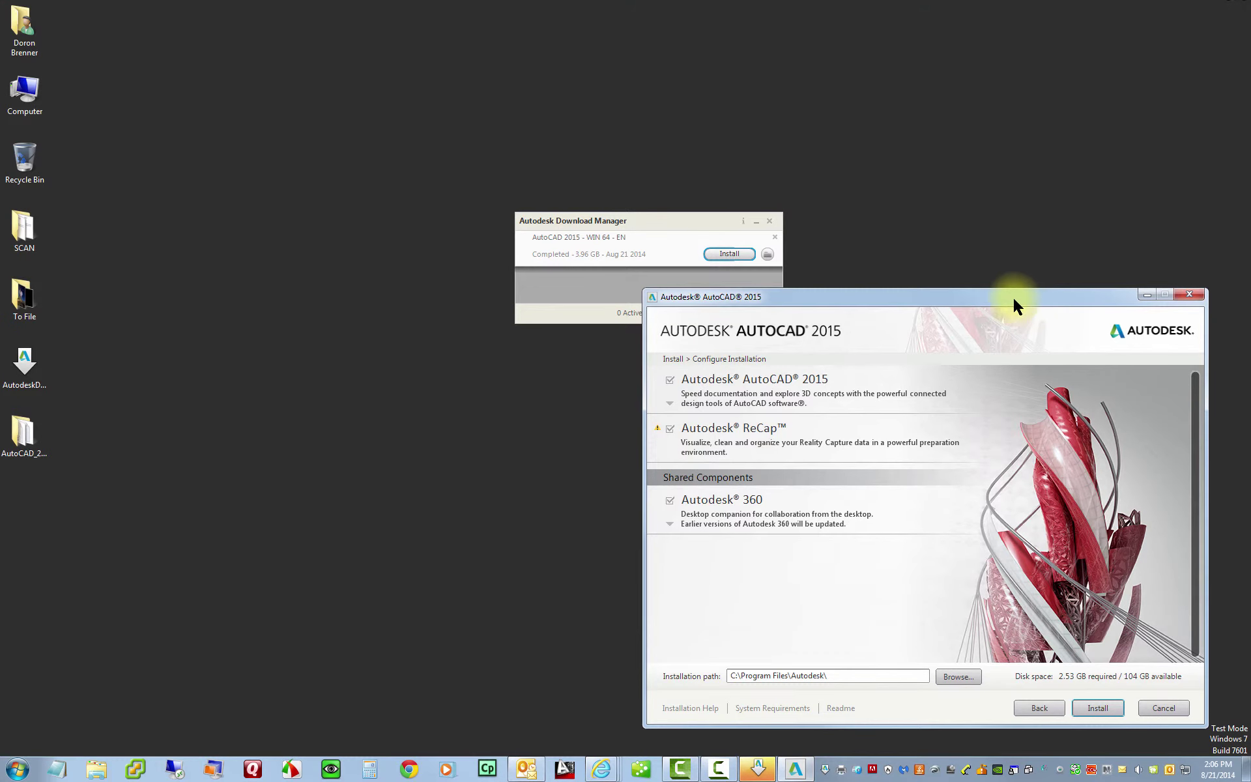
{"action": "left_click_drag", "start_coordinate": [1016, 303], "coordinate": [747, 145]}
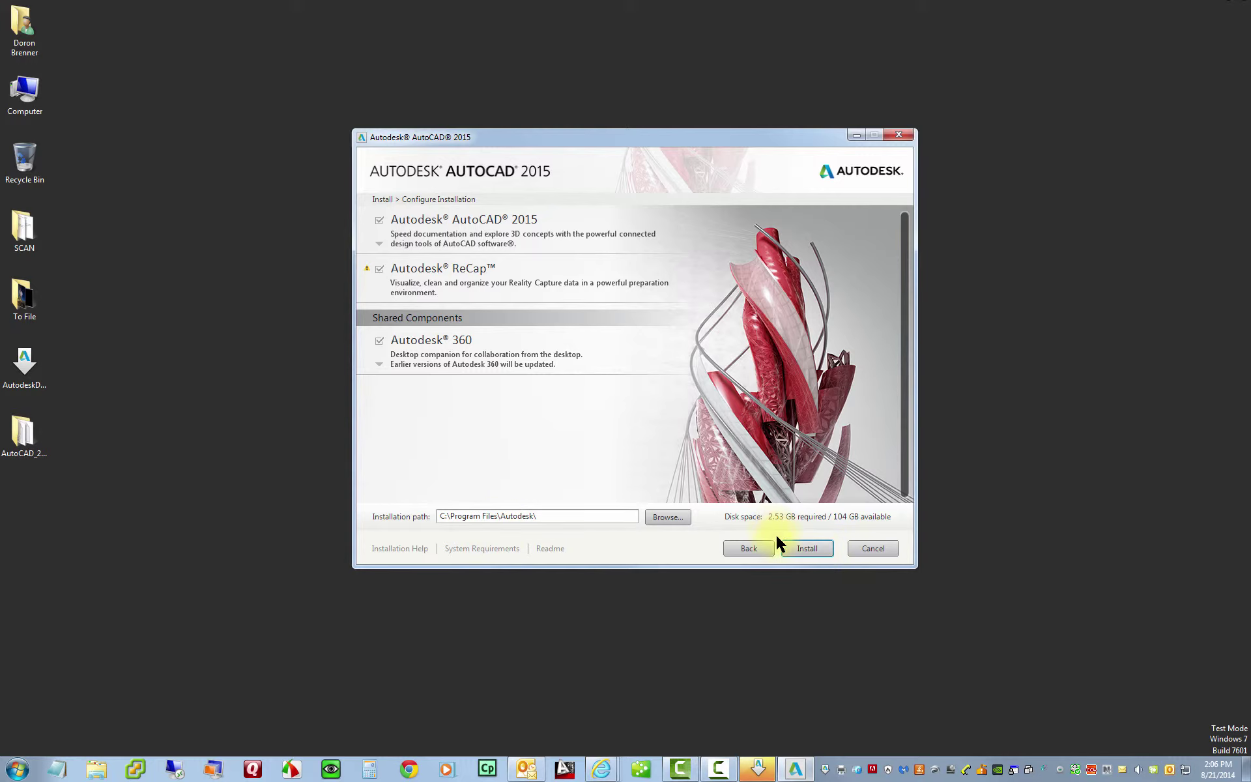
{"action": "left_click", "coordinate": [808, 552]}
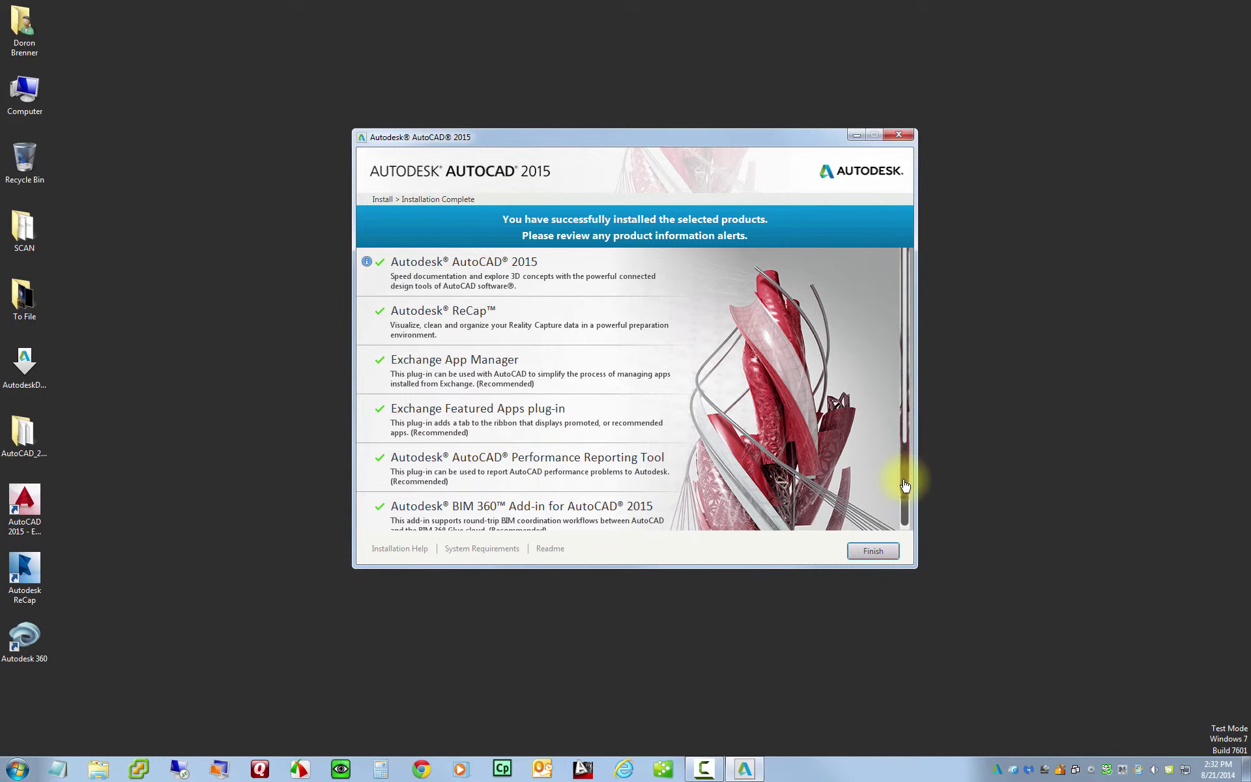
- Review the installed products, finish the installer and dismiss the Setup restart prompt
{"action": "scroll", "coordinate": [903, 499], "scroll_direction": "down", "scroll_amount": 3}
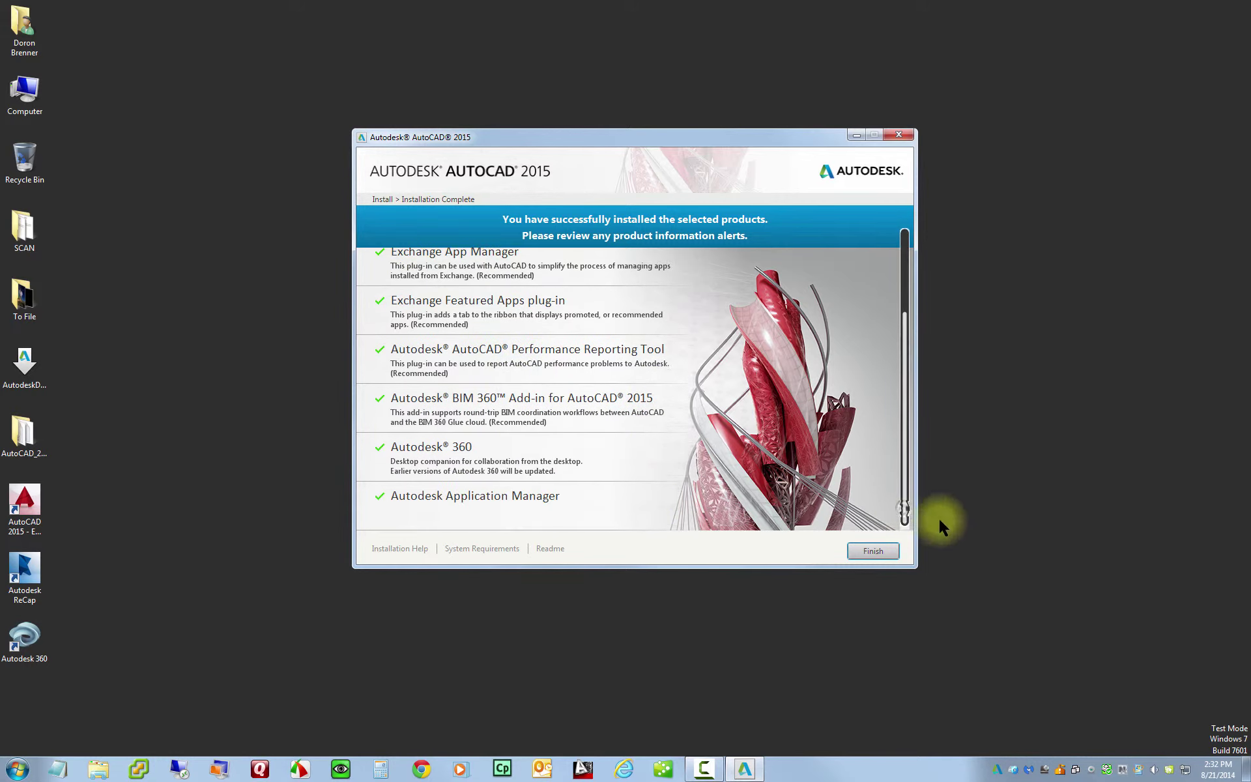
{"action": "left_click", "coordinate": [873, 551]}
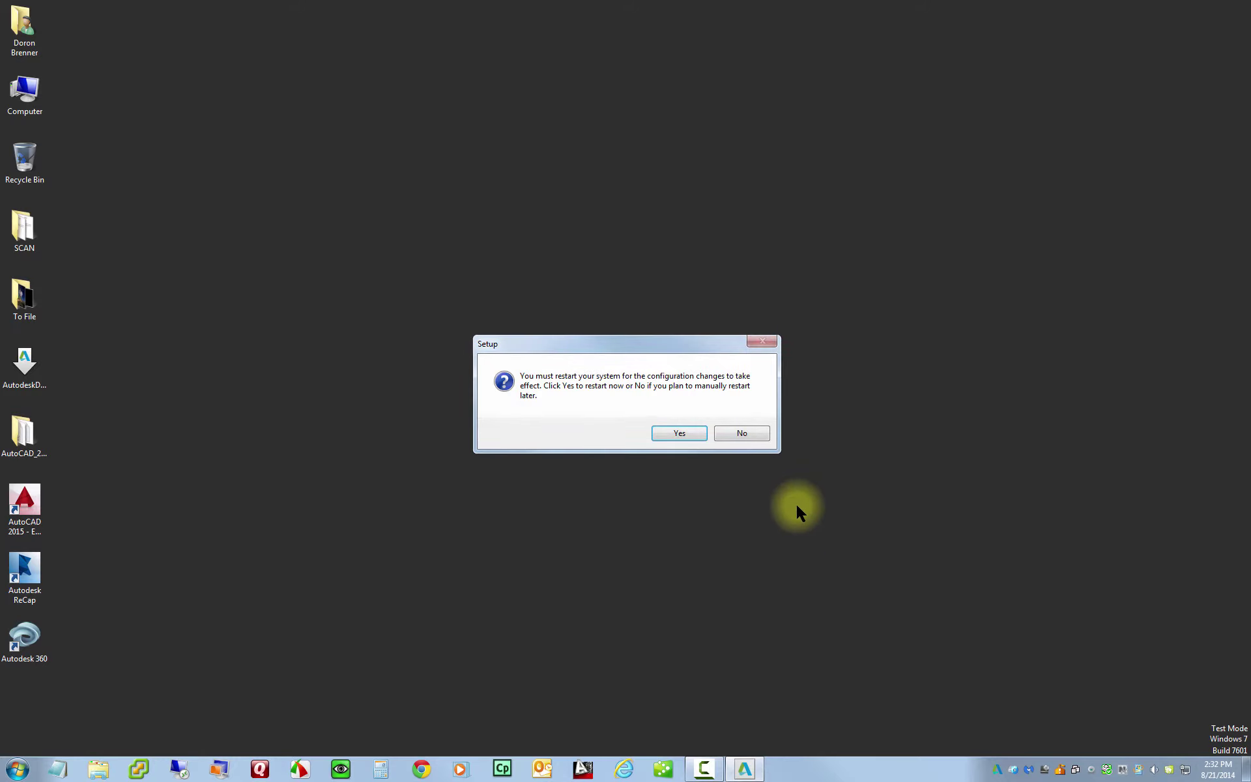
{"action": "left_click", "coordinate": [670, 433]}
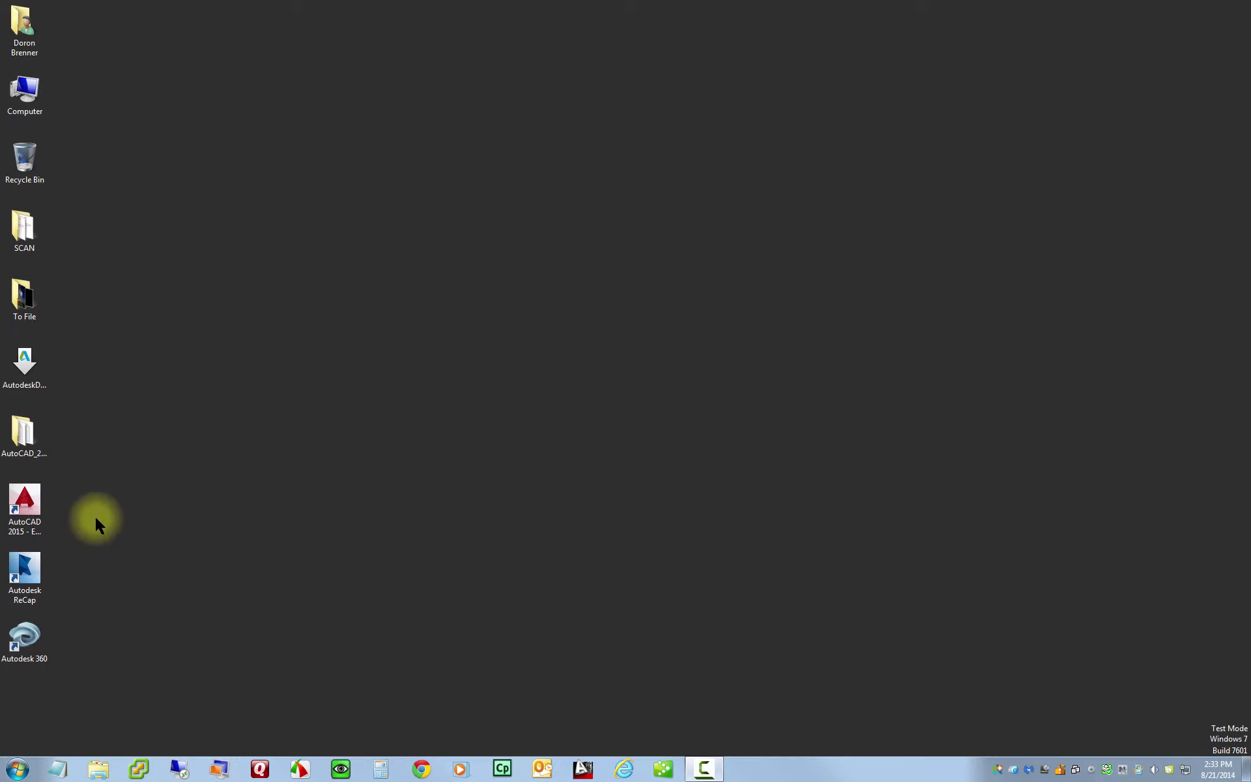
- Launch AutoCAD 2015, always reassociate DWG files, and agree to the Autodesk Privacy Statement
{"action": "double_click", "coordinate": [24, 501]}
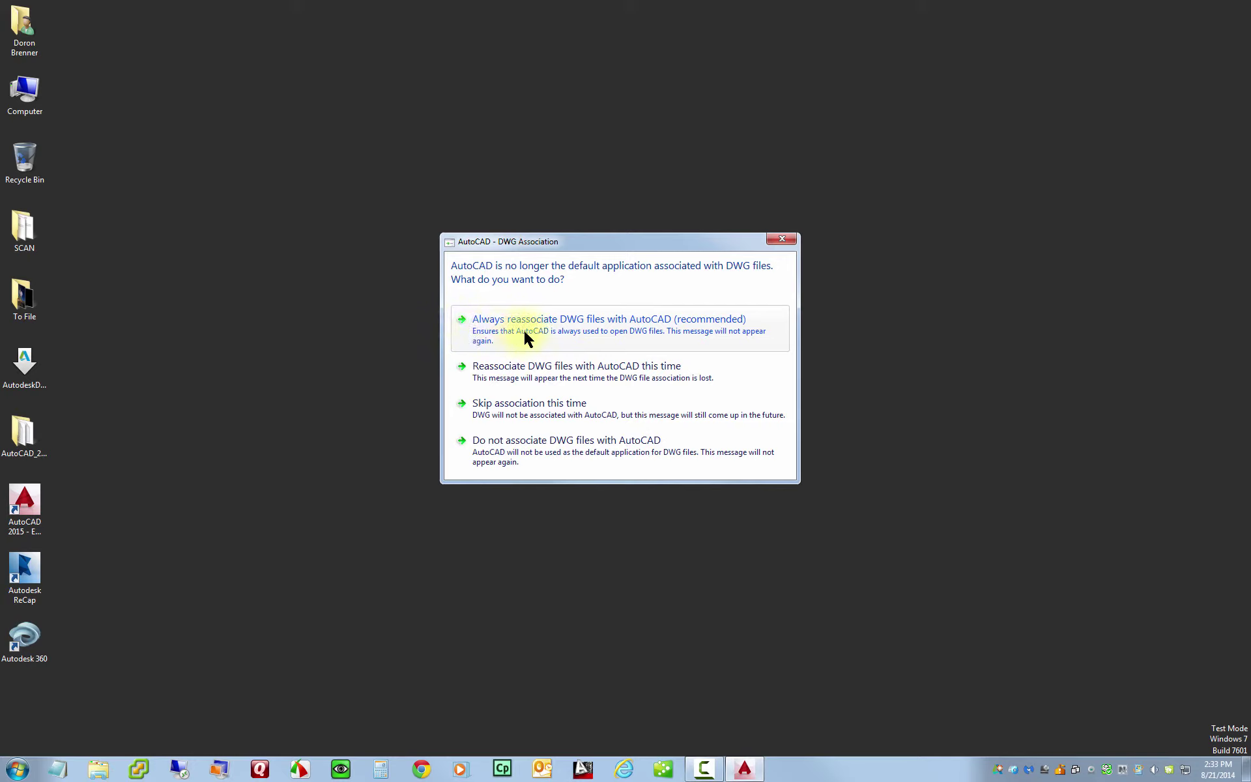
{"action": "left_click", "coordinate": [583, 333]}
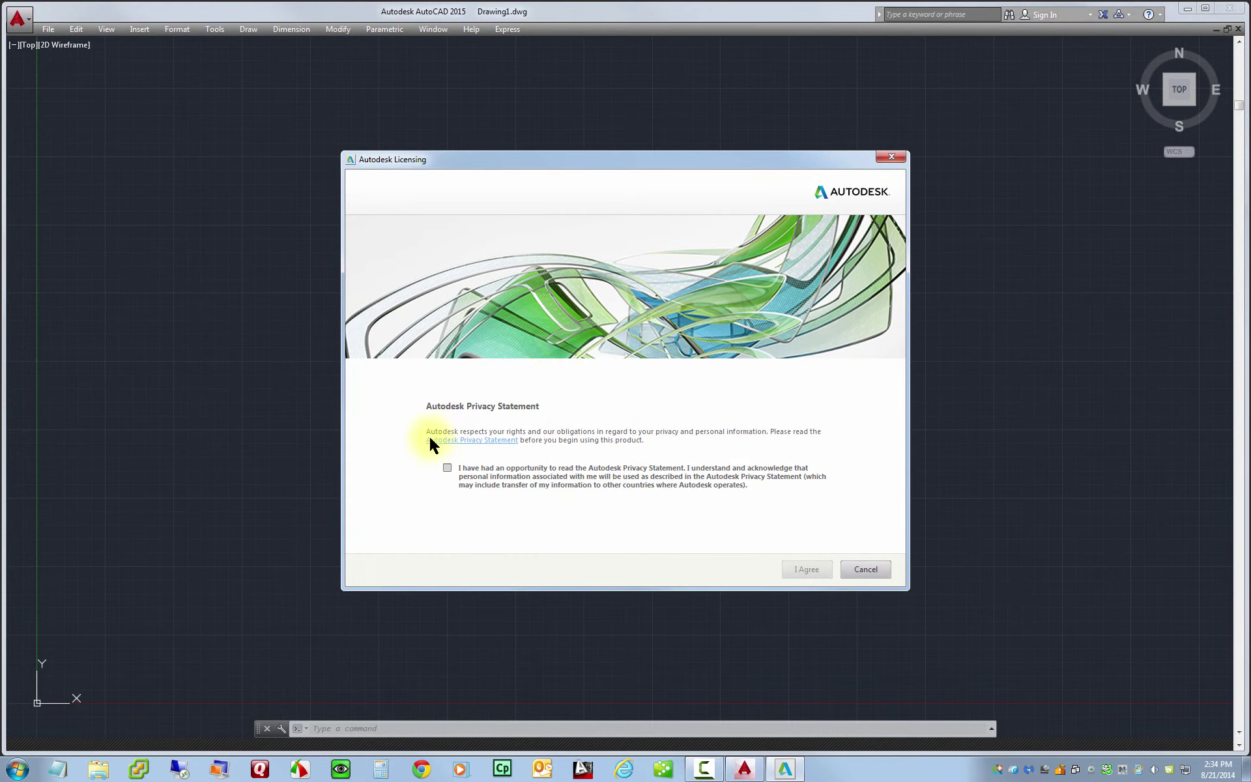
{"action": "left_click", "coordinate": [447, 467]}
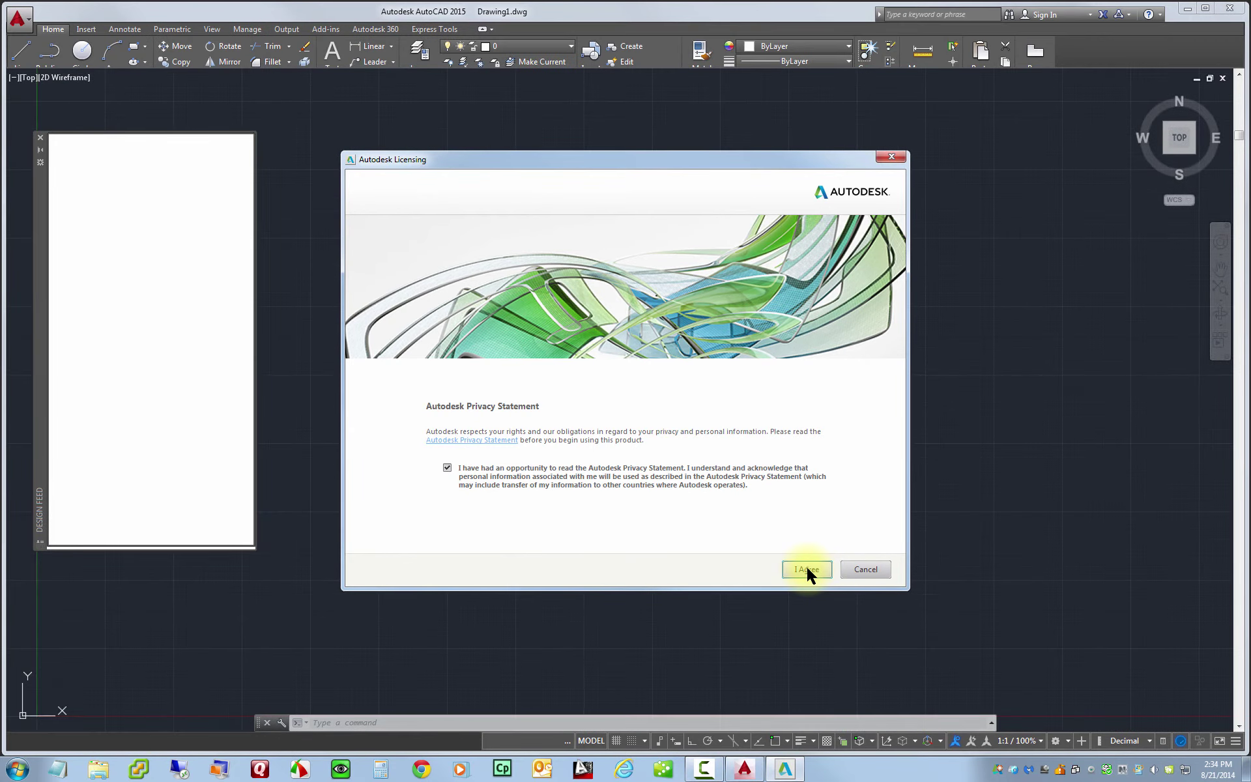
{"action": "left_click", "coordinate": [806, 571]}
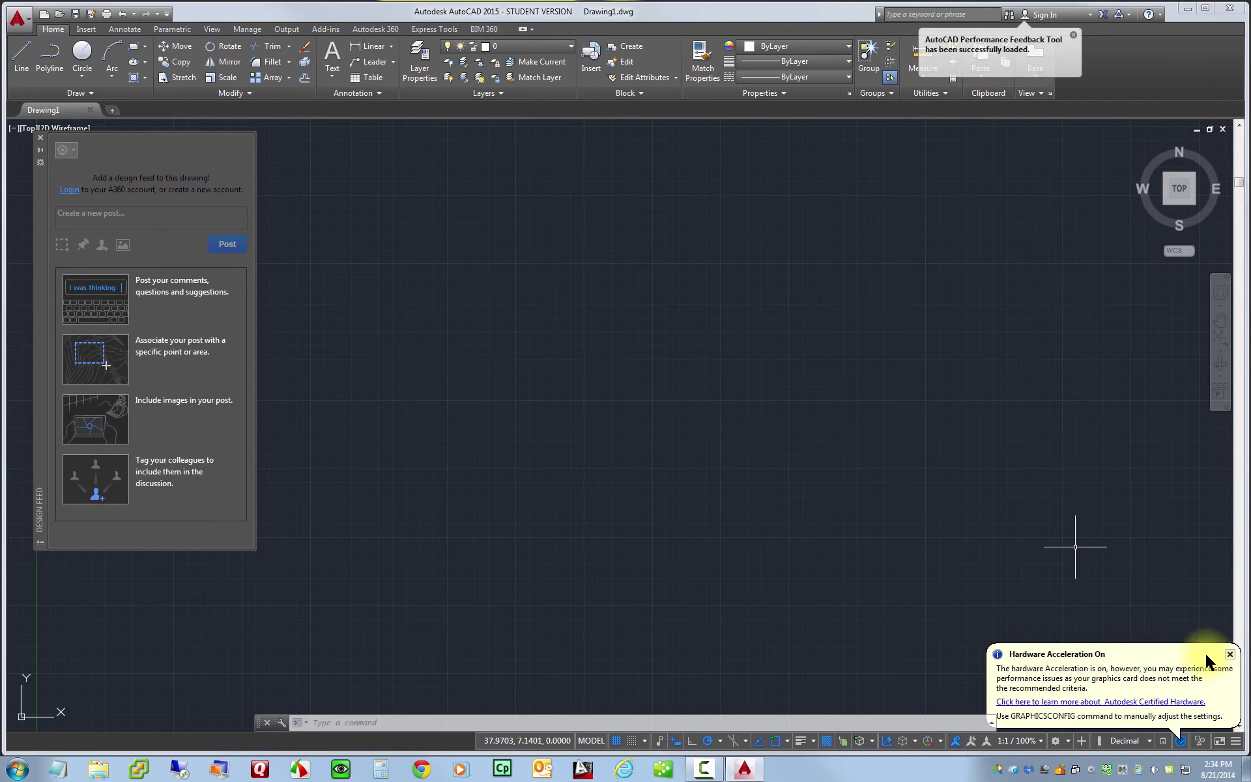
- Close the Hardware Acceleration balloon and the Design Feed palette
{"action": "left_click", "coordinate": [1231, 655]}
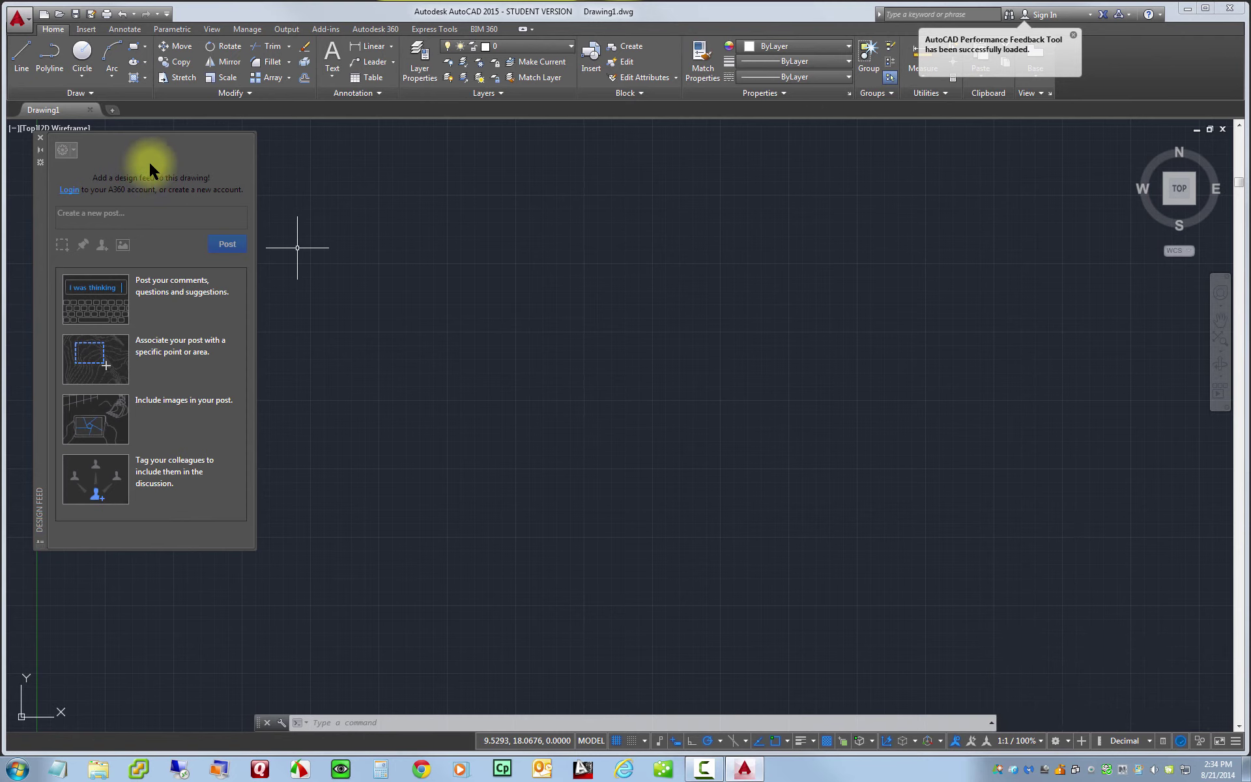
{"action": "left_click", "coordinate": [40, 138]}
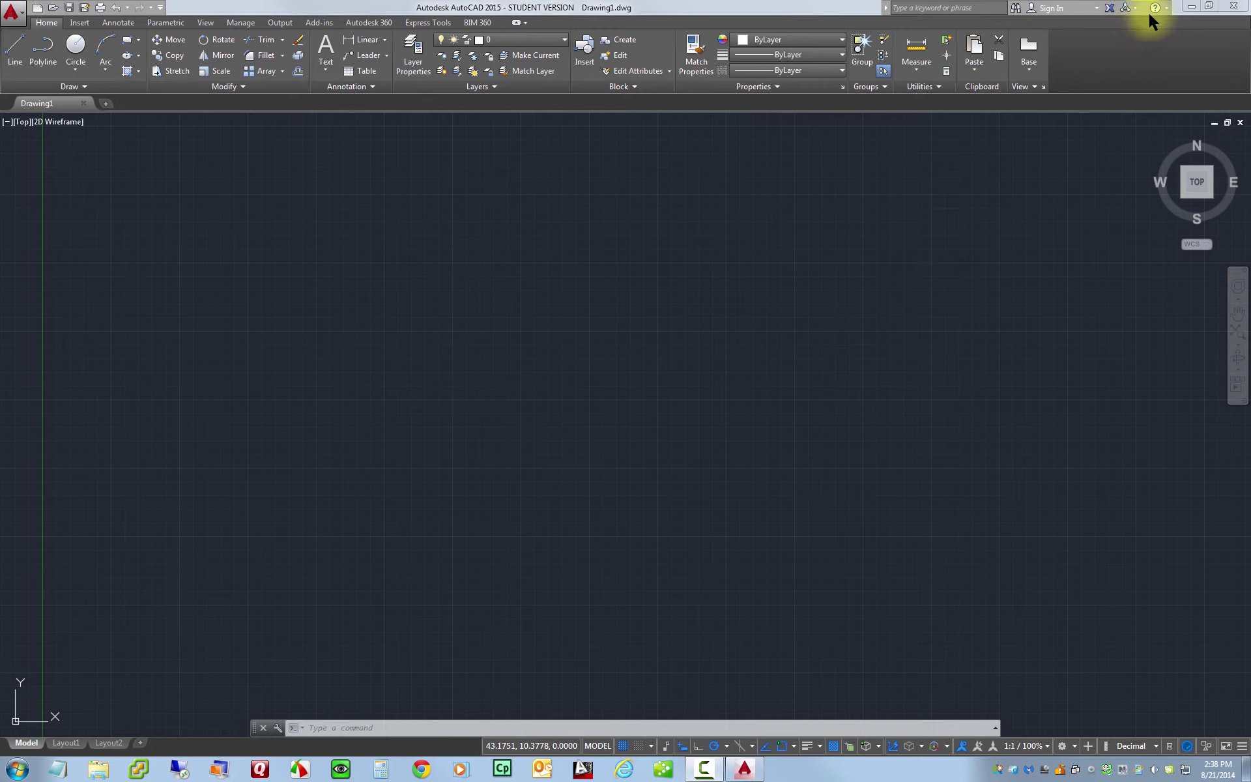
{"action": "left_click", "coordinate": [1167, 8]}
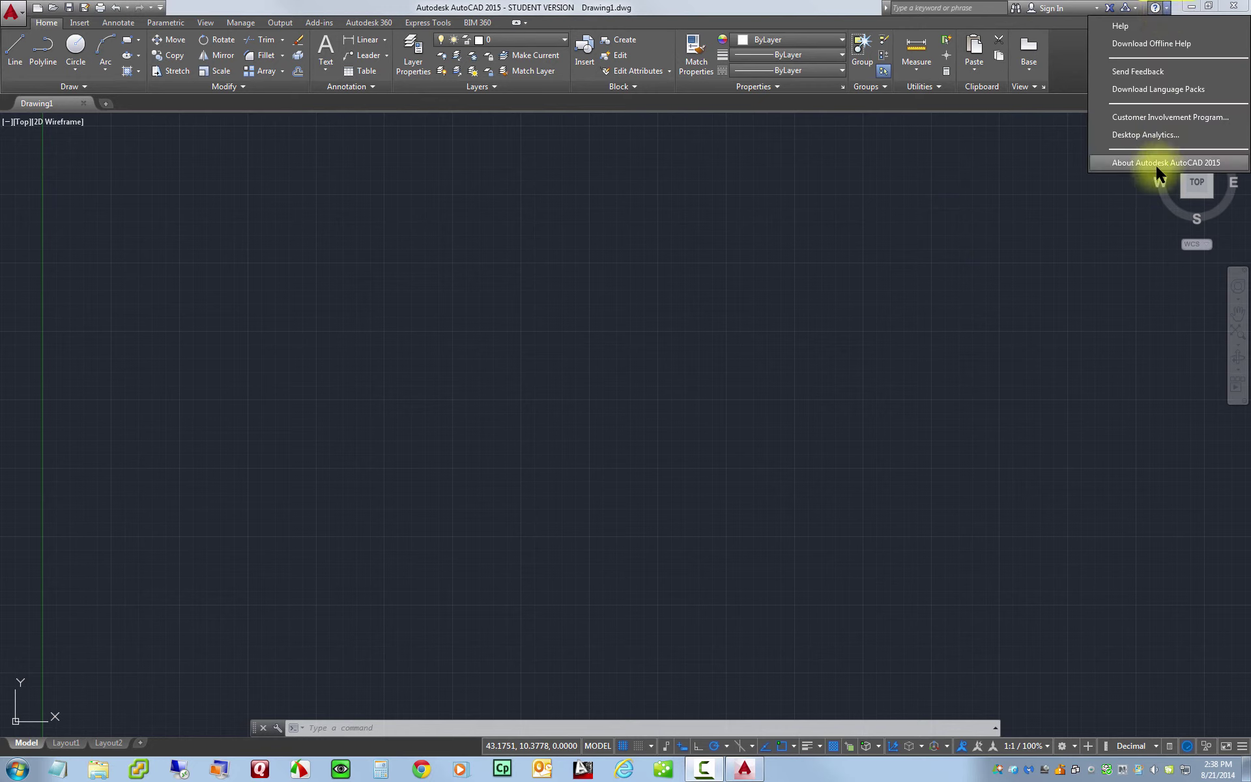
{"action": "left_click", "coordinate": [1213, 165]}
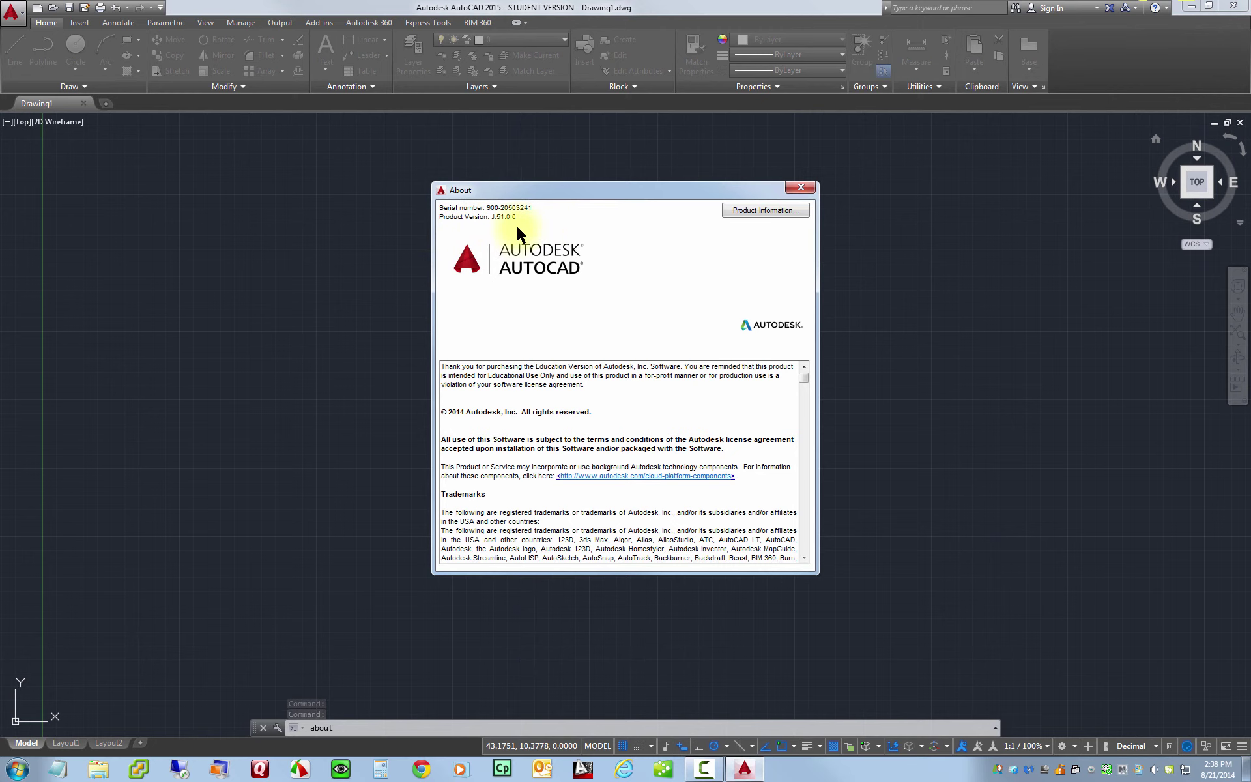
{"action": "left_click", "coordinate": [801, 187]}
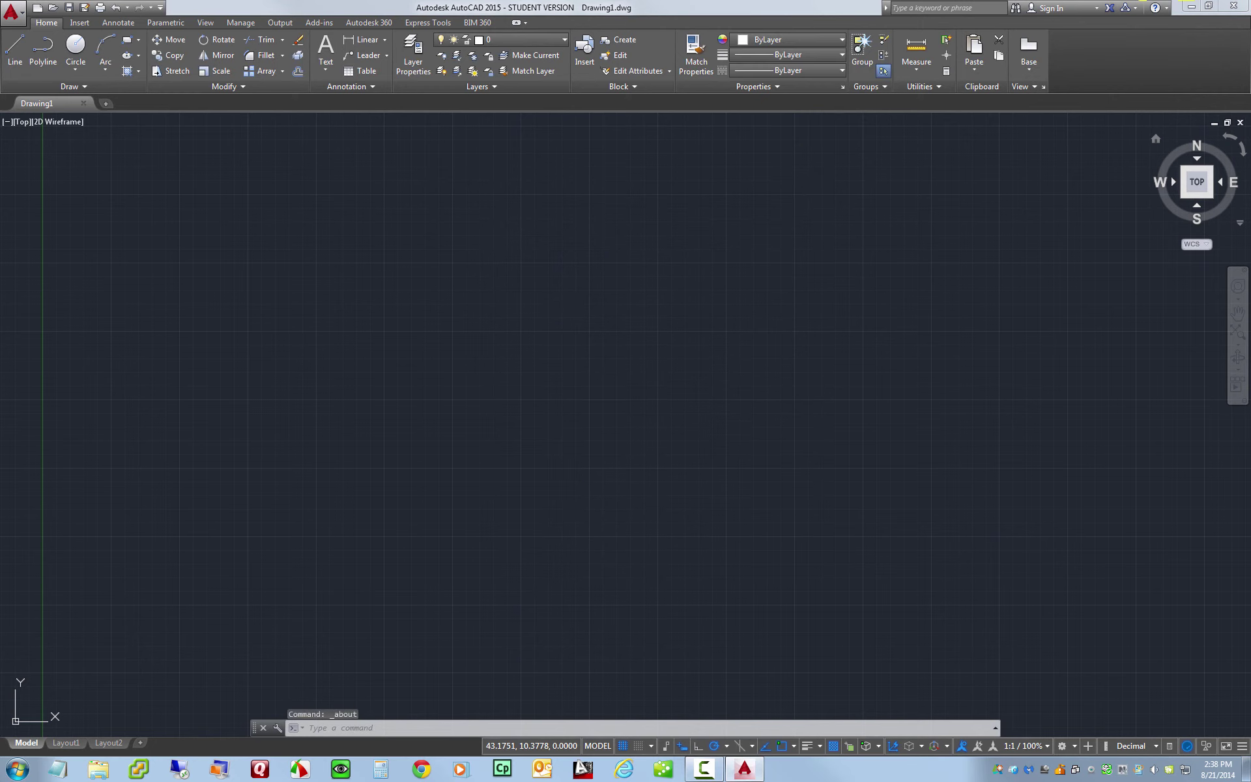